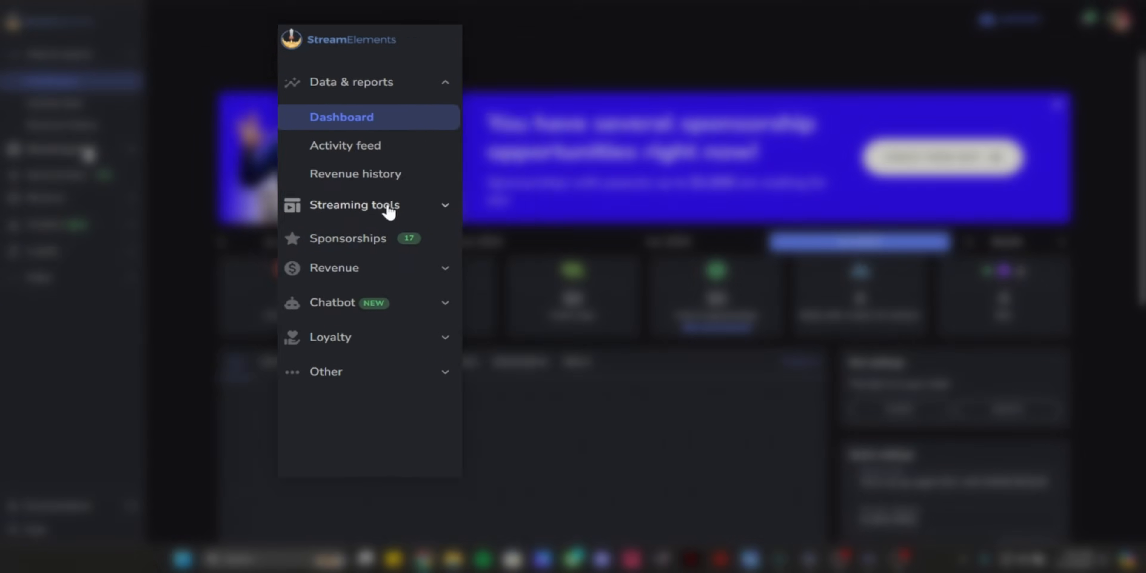
Step: Open the overlays gallery and look through its featured, brand new and most popular themes
{"action": "left_click", "coordinate": [555, 248]}
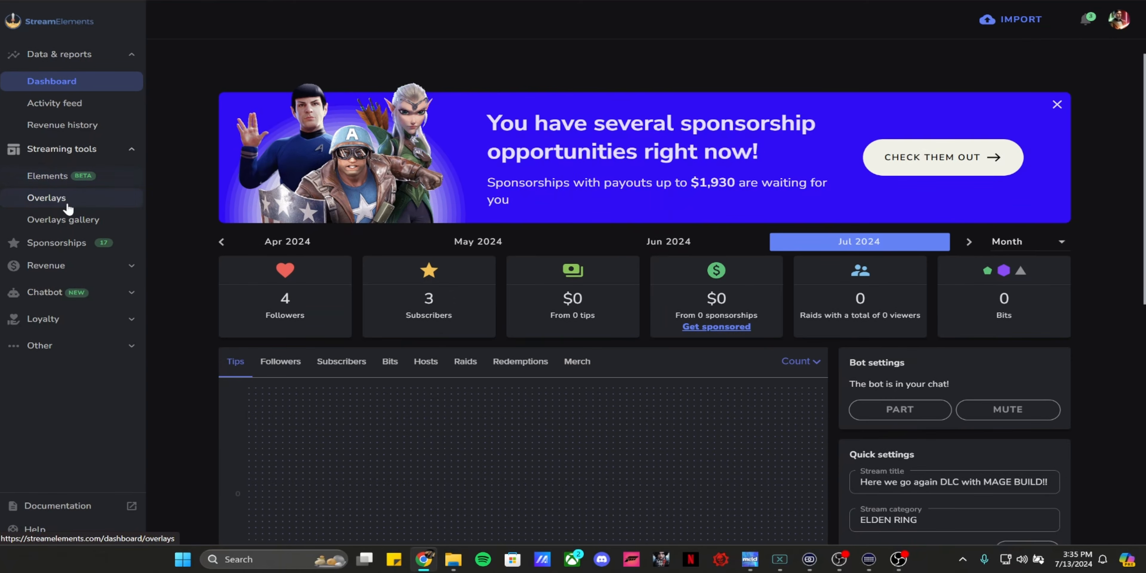
{"action": "left_click", "coordinate": [83, 223]}
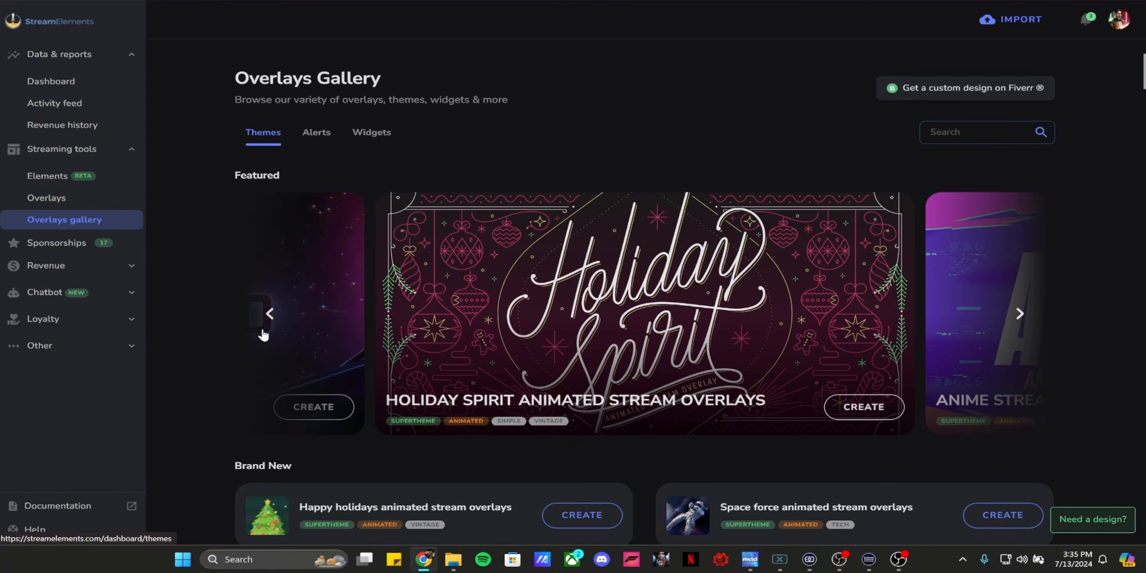
{"action": "scroll", "coordinate": [378, 374], "scroll_direction": "down", "scroll_amount": 8}
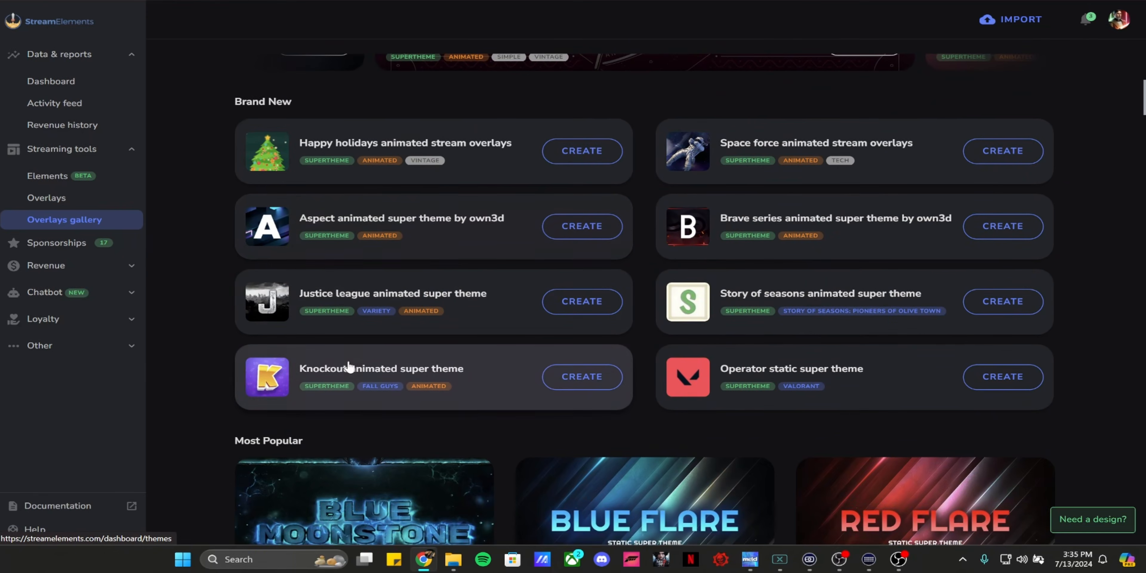
{"action": "scroll", "coordinate": [463, 384], "scroll_direction": "down", "scroll_amount": 5}
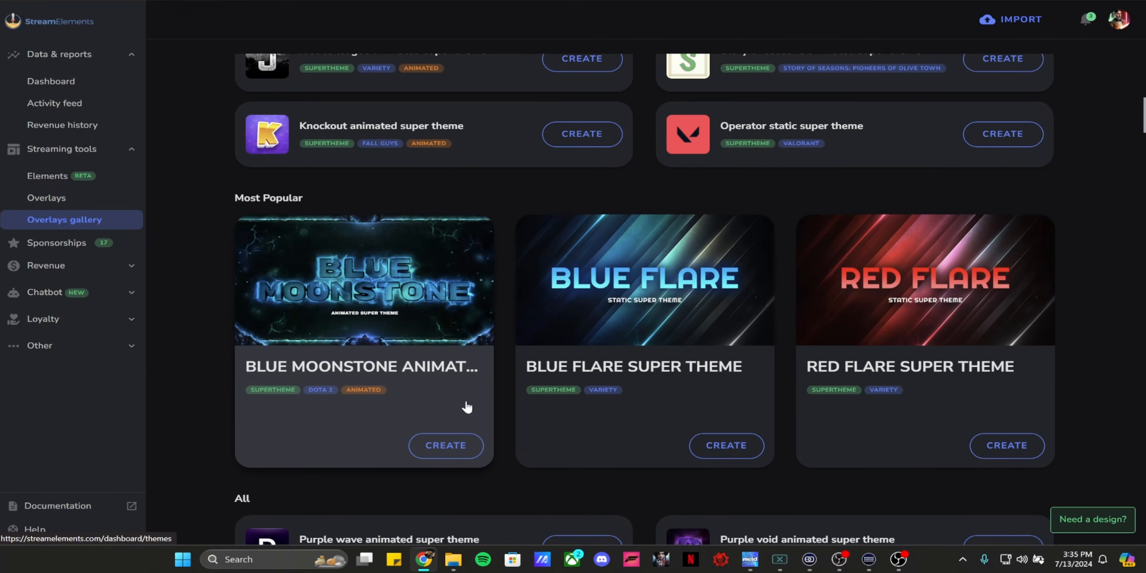
{"action": "scroll", "coordinate": [467, 407], "scroll_direction": "down", "scroll_amount": 3}
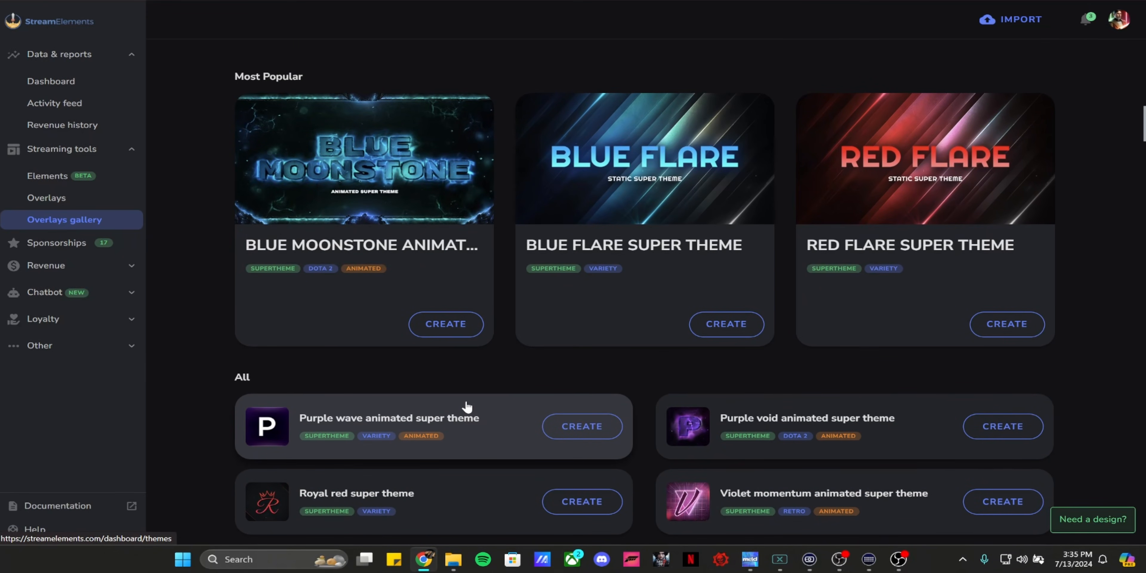
{"action": "scroll", "coordinate": [467, 407], "scroll_direction": "up", "scroll_amount": 3}
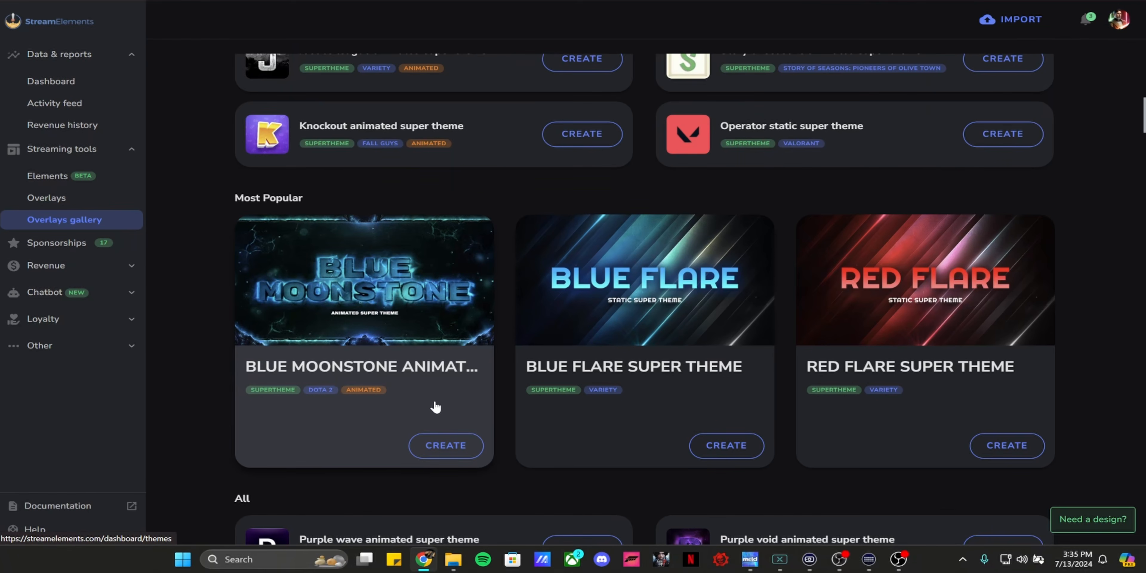
{"action": "scroll", "coordinate": [460, 409], "scroll_direction": "up", "scroll_amount": 6}
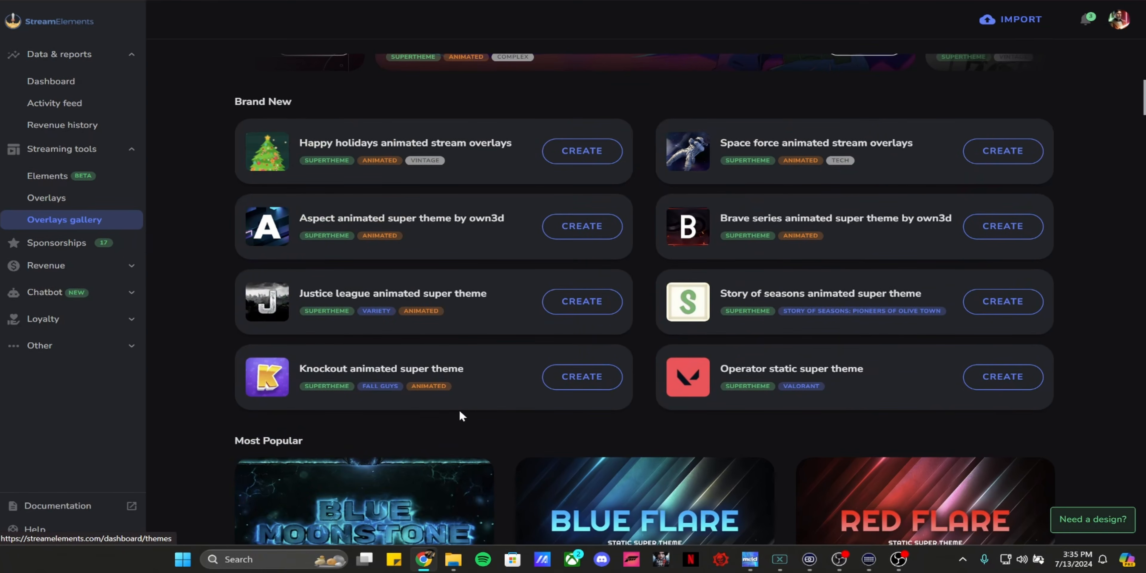
{"action": "scroll", "coordinate": [459, 409], "scroll_direction": "up", "scroll_amount": 3}
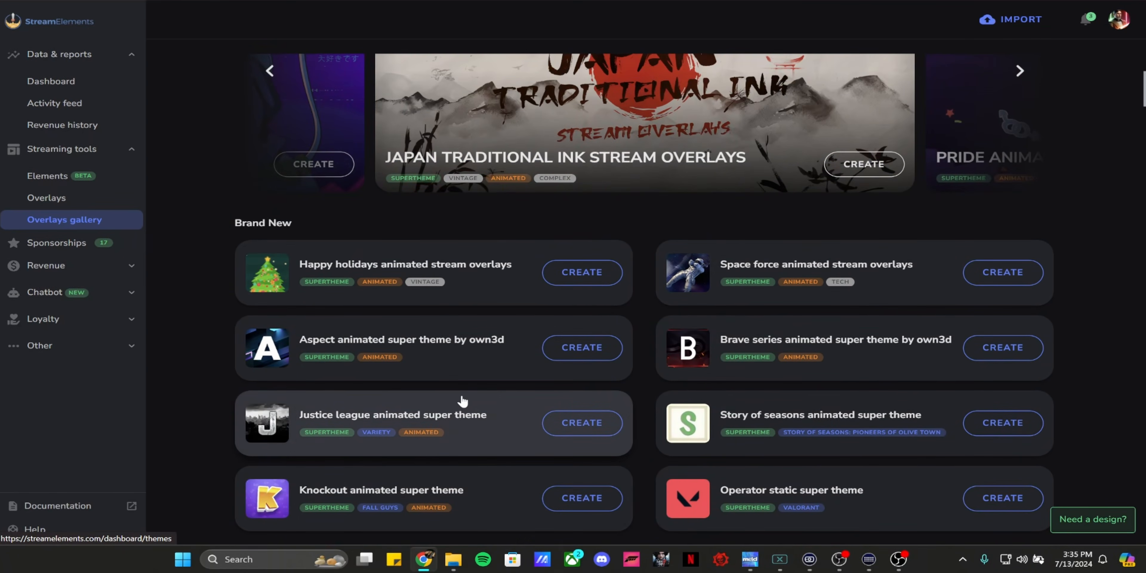
{"action": "scroll", "coordinate": [462, 401], "scroll_direction": "up", "scroll_amount": 6}
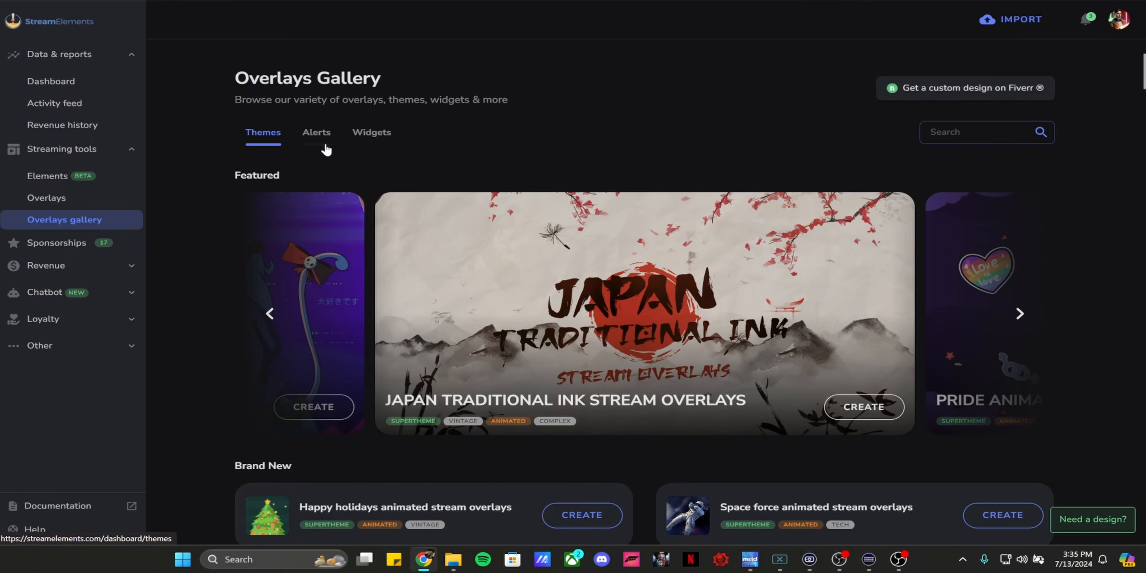
Step: Look through the alerts and the widgets offered in the overlays gallery
{"action": "left_click", "coordinate": [317, 133]}
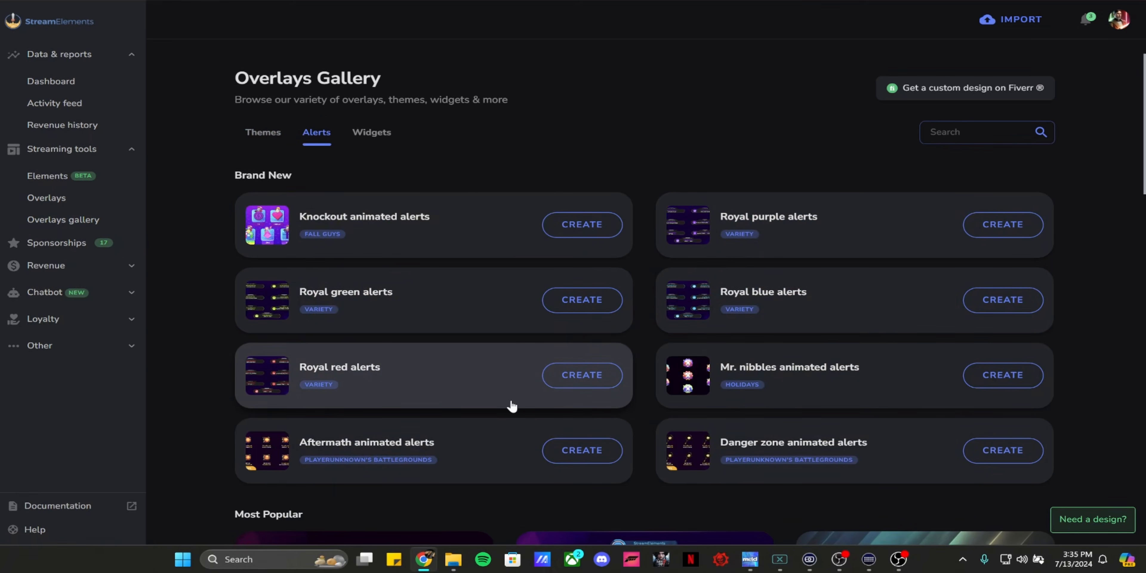
{"action": "scroll", "coordinate": [511, 406], "scroll_direction": "down", "scroll_amount": 7}
{"action": "scroll", "coordinate": [429, 407], "scroll_direction": "up", "scroll_amount": 7}
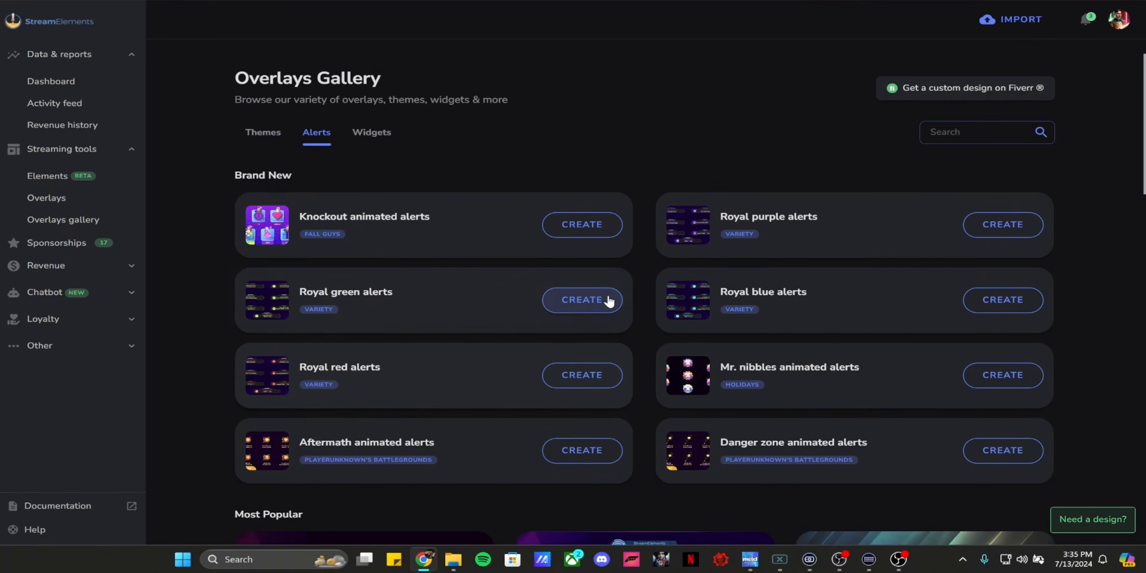
{"action": "left_click", "coordinate": [378, 134]}
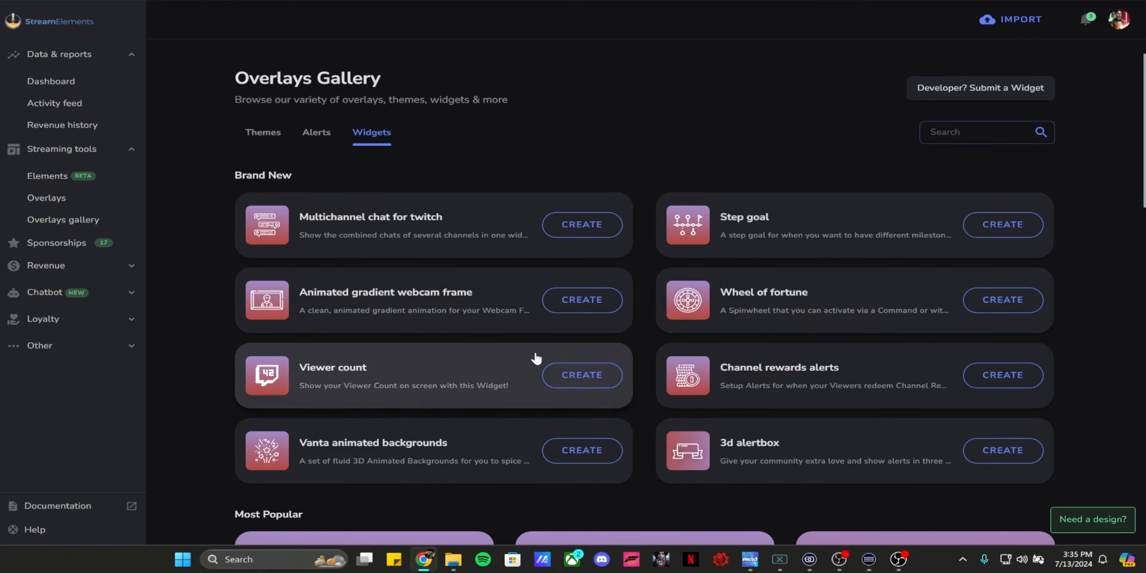
{"action": "scroll", "coordinate": [551, 423], "scroll_direction": "down", "scroll_amount": 5}
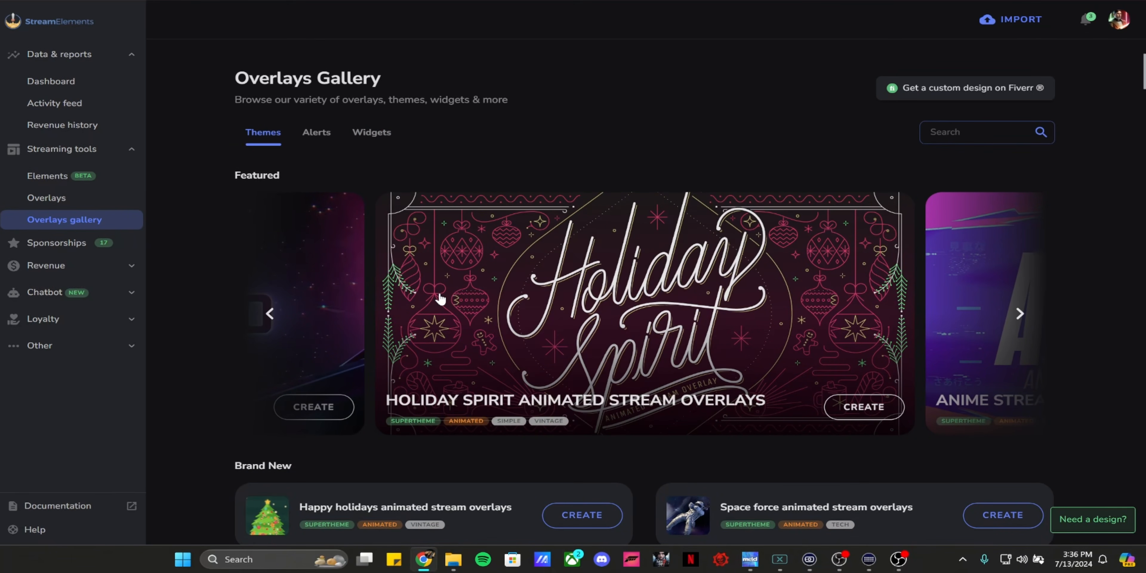
Step: Preview the Japan Traditional Ink Stream Overlays theme from the gallery and close it without creating an overlay
{"action": "scroll", "coordinate": [440, 299], "scroll_direction": "down", "scroll_amount": 4}
{"action": "scroll", "coordinate": [512, 396], "scroll_direction": "down", "scroll_amount": 3}
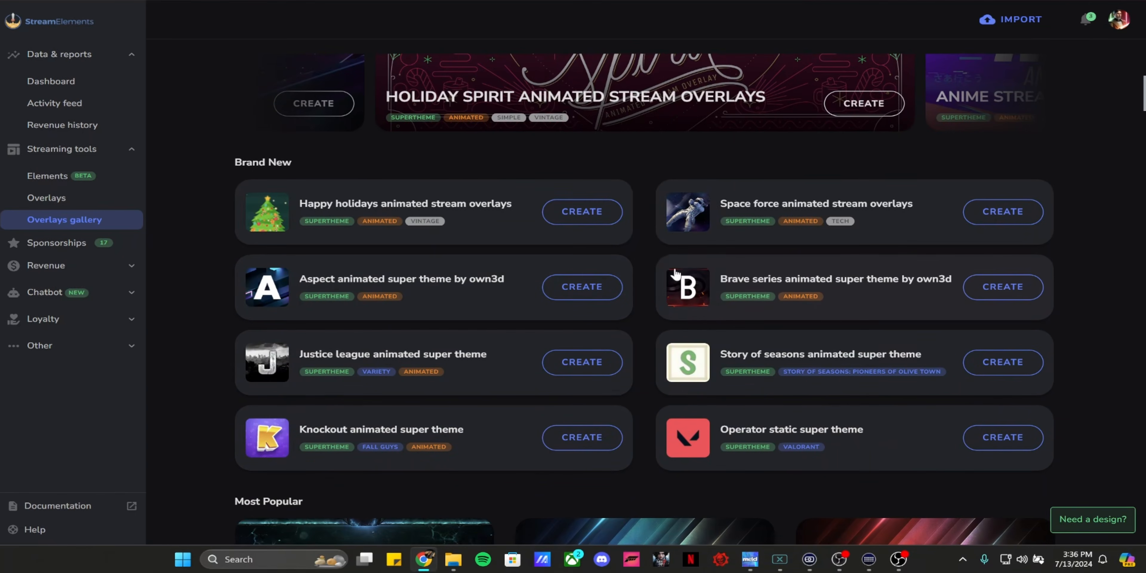
{"action": "scroll", "coordinate": [499, 329], "scroll_direction": "up", "scroll_amount": 3}
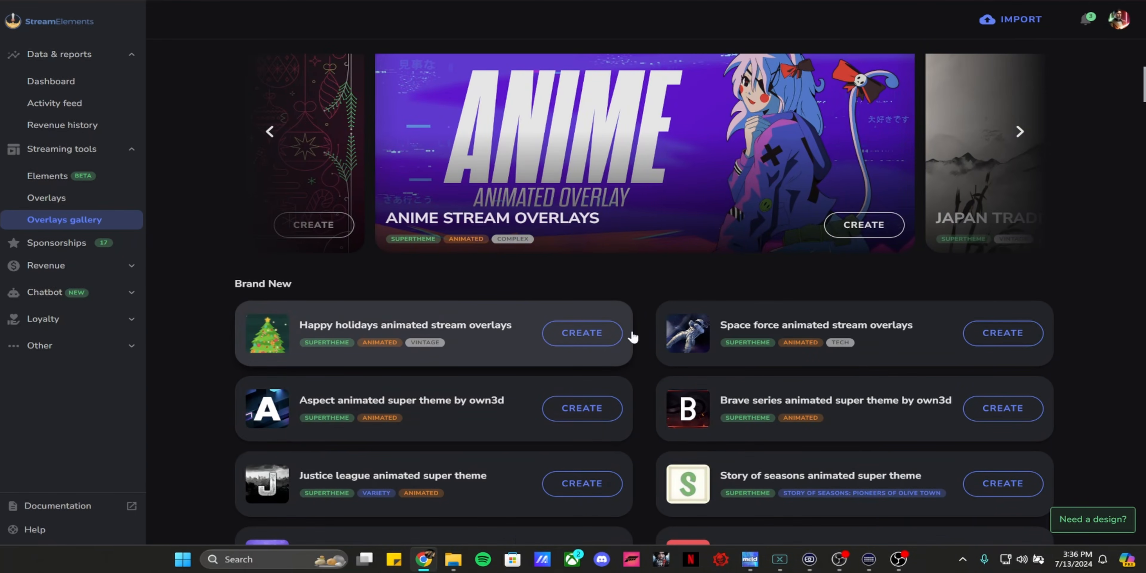
{"action": "scroll", "coordinate": [633, 336], "scroll_direction": "up", "scroll_amount": 4}
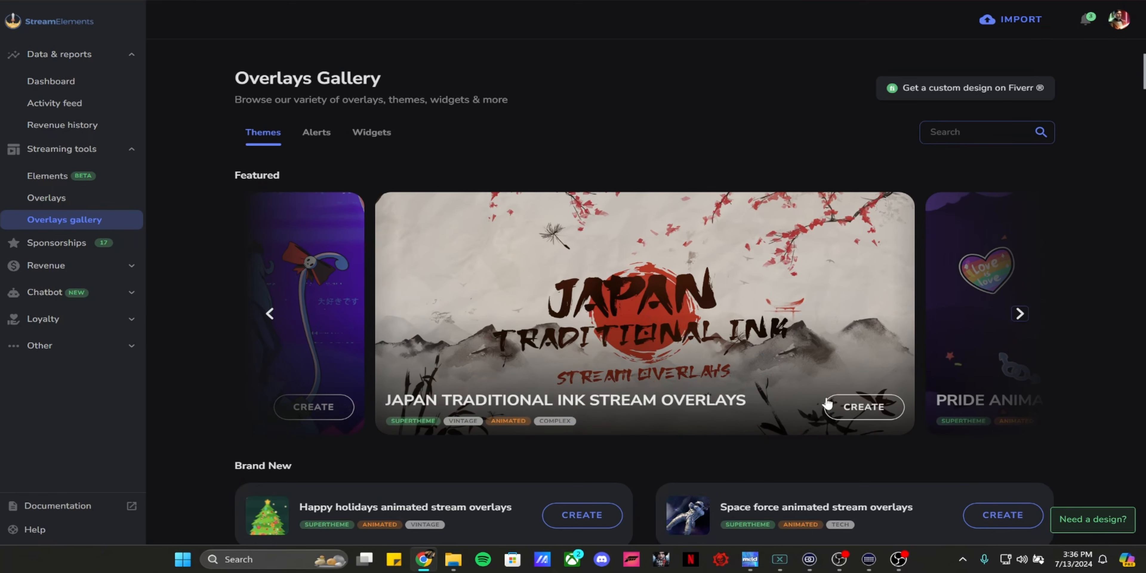
{"action": "left_click", "coordinate": [852, 407]}
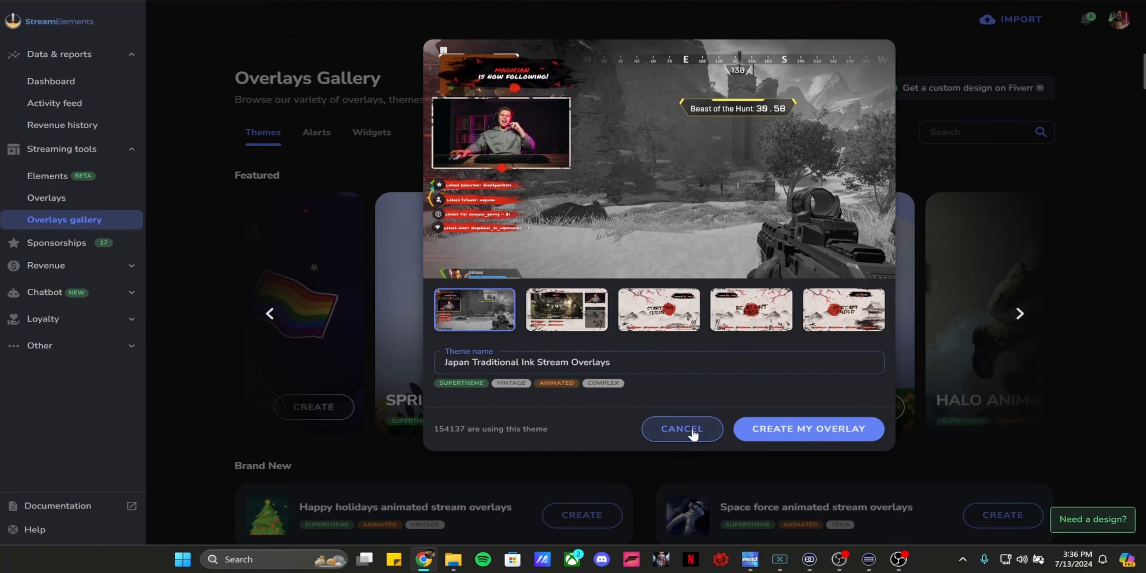
{"action": "left_click", "coordinate": [681, 439]}
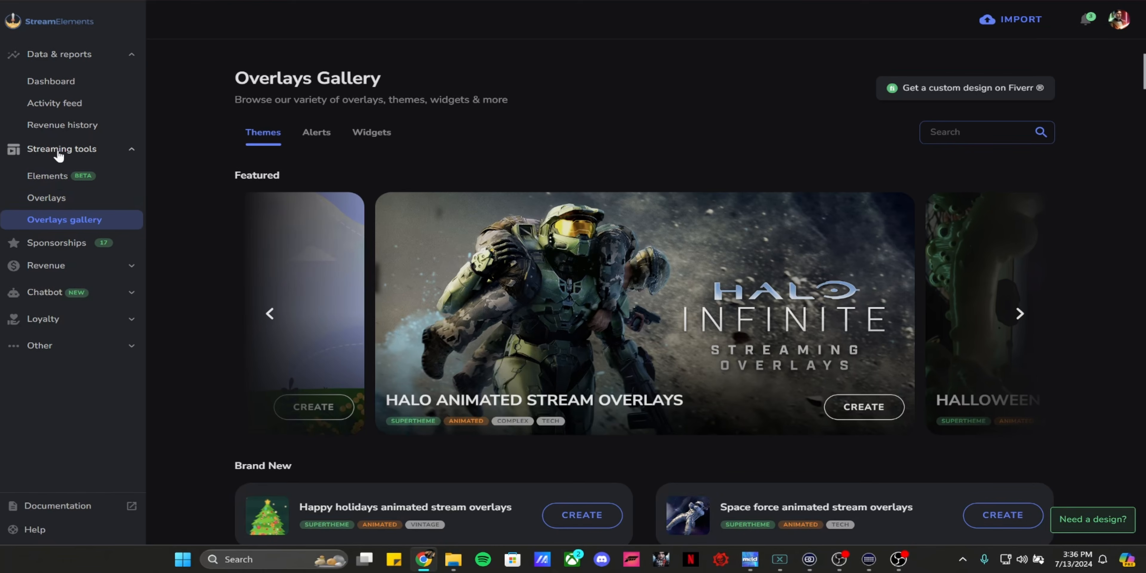
Step: Open the personal overlays list, inspect the first Japan Traditional Ink overlay in the editor and return to the list
{"action": "left_click", "coordinate": [76, 201]}
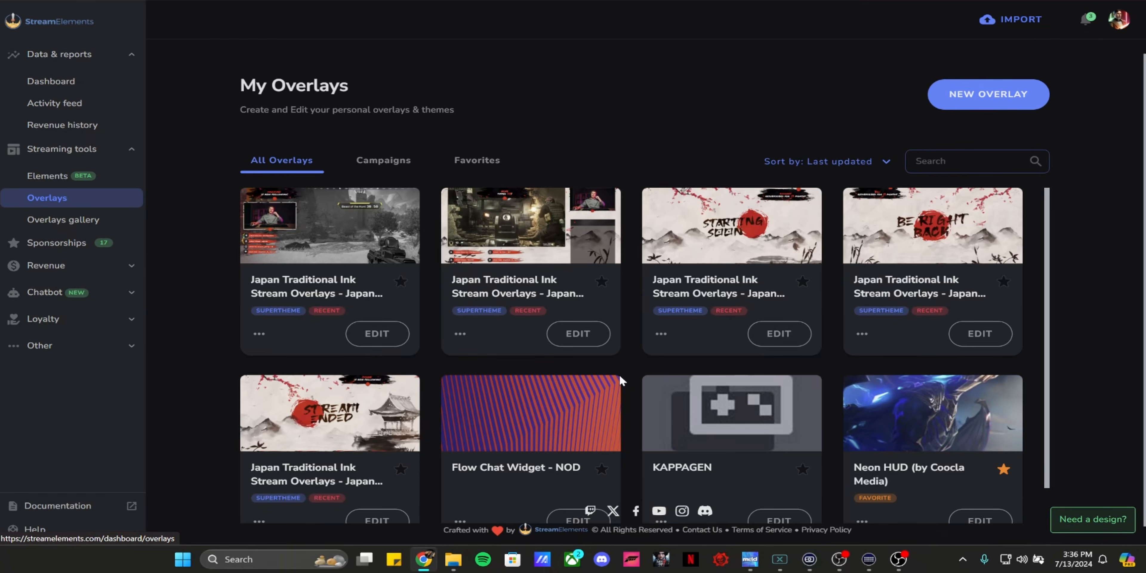
{"action": "scroll", "coordinate": [270, 408], "scroll_direction": "down", "scroll_amount": 1}
{"action": "scroll", "coordinate": [289, 401], "scroll_direction": "up", "scroll_amount": 1}
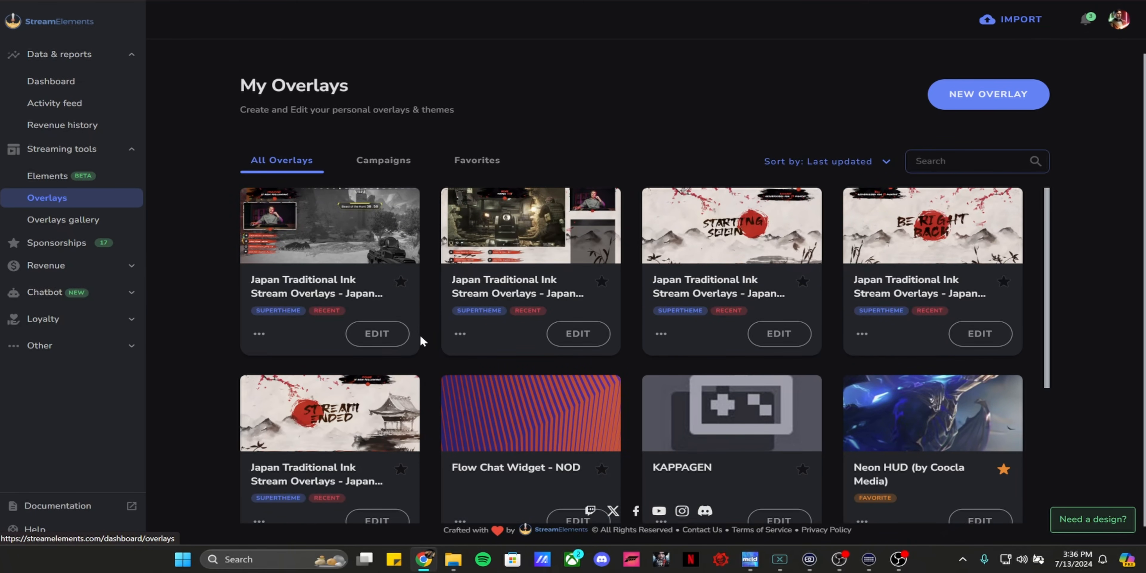
{"action": "left_click", "coordinate": [378, 335]}
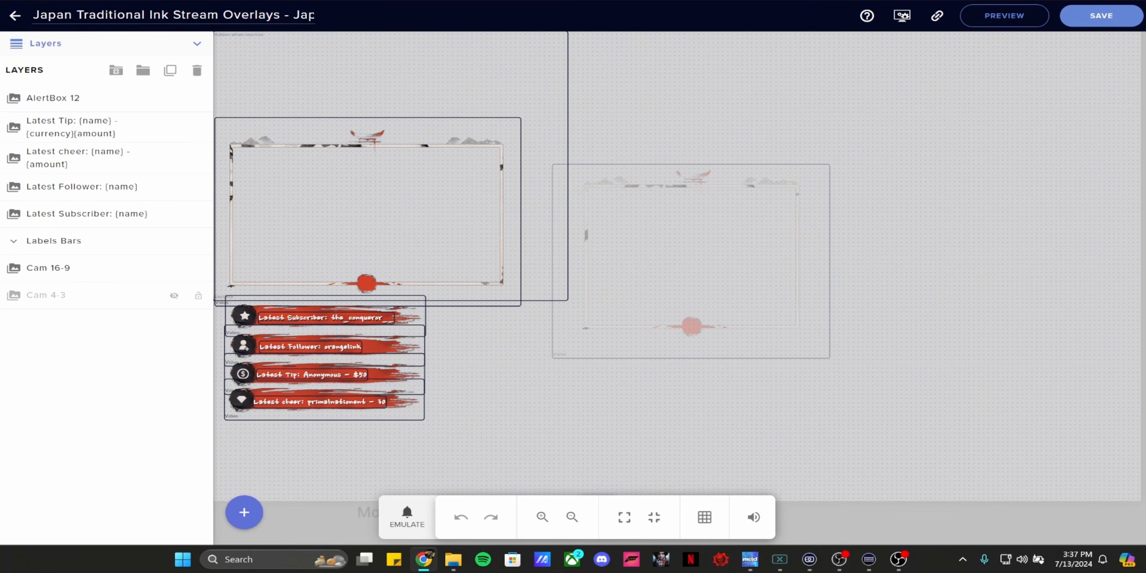
{"action": "left_click", "coordinate": [15, 16]}
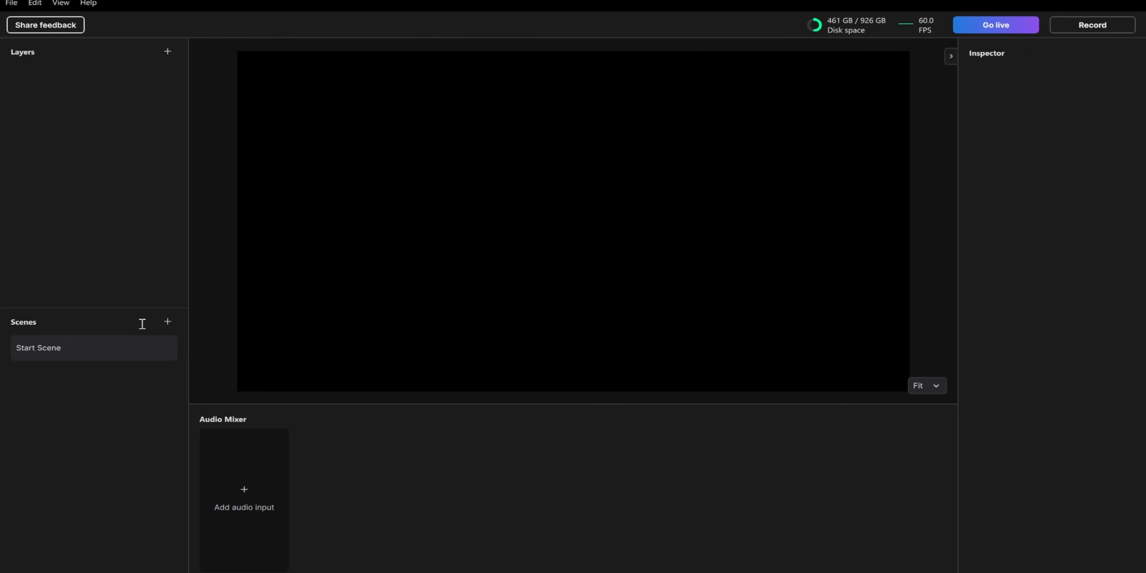
Step: In Meld Studio, open the preferences and review the available framerate and streaming video bitrate options
{"action": "left_click", "coordinate": [12, 3]}
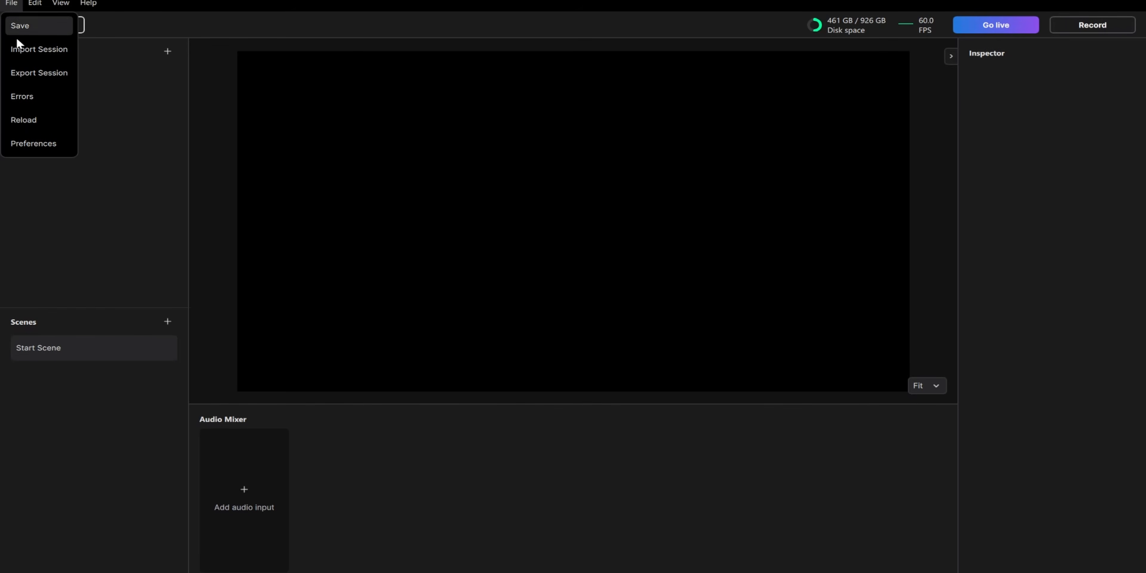
{"action": "left_click", "coordinate": [39, 144]}
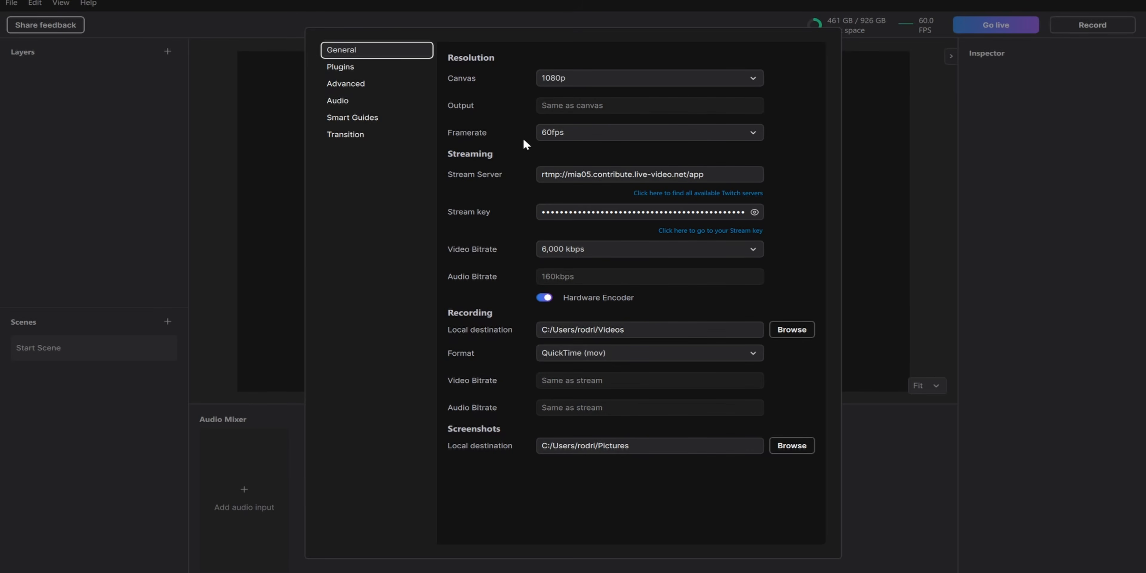
{"action": "left_click", "coordinate": [610, 134]}
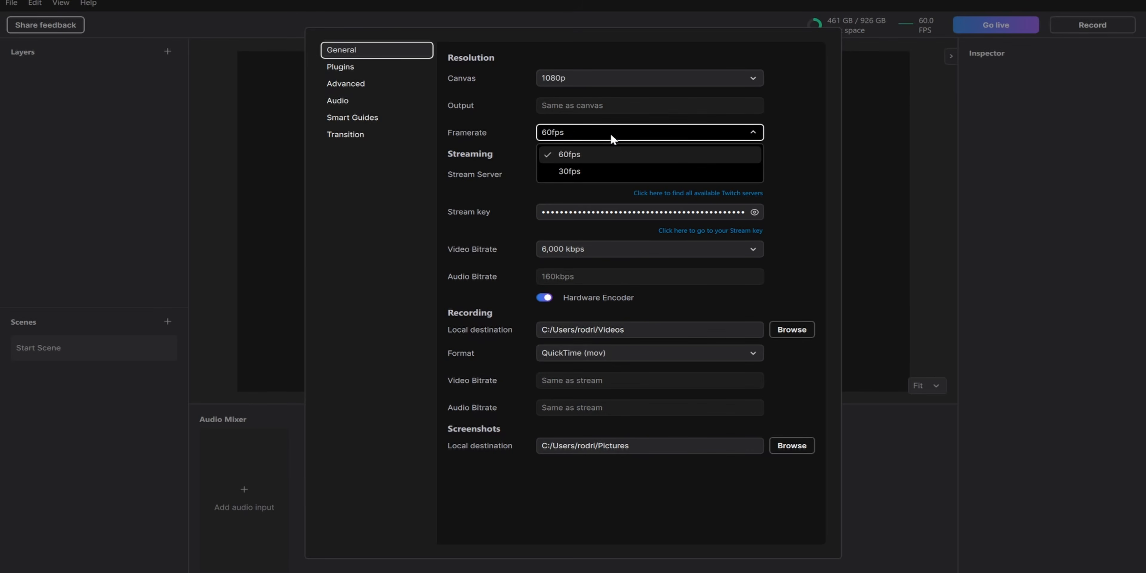
{"action": "left_click", "coordinate": [782, 134]}
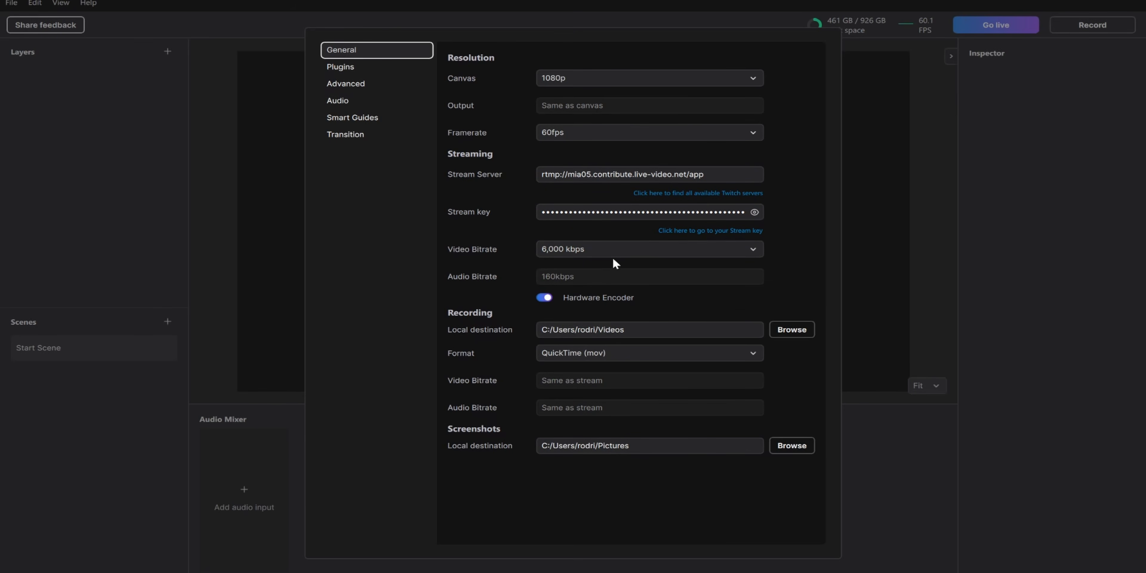
{"action": "left_click", "coordinate": [755, 249]}
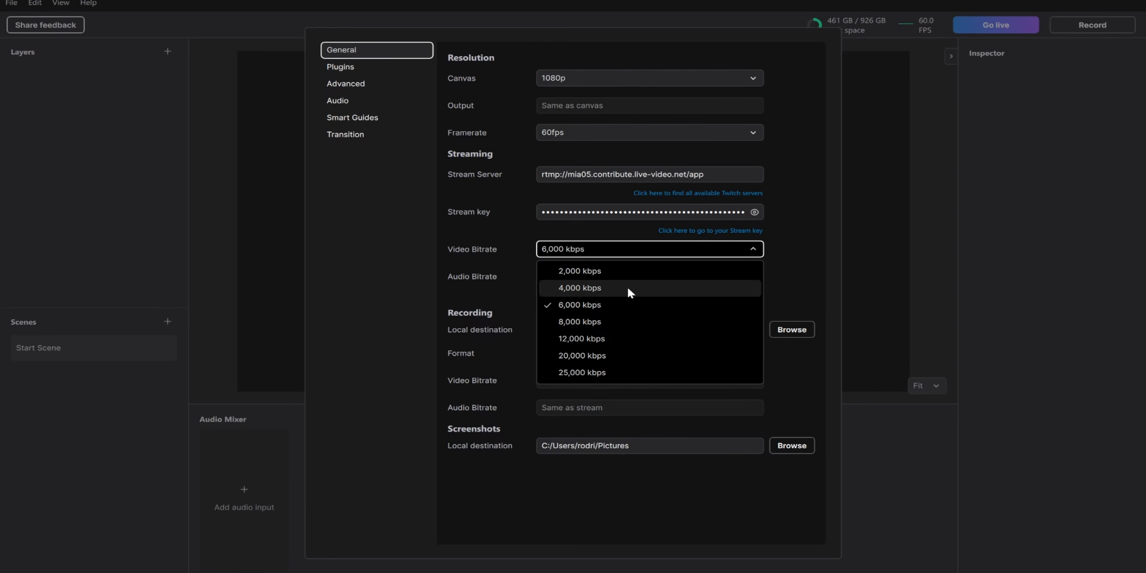
{"action": "left_click", "coordinate": [774, 254]}
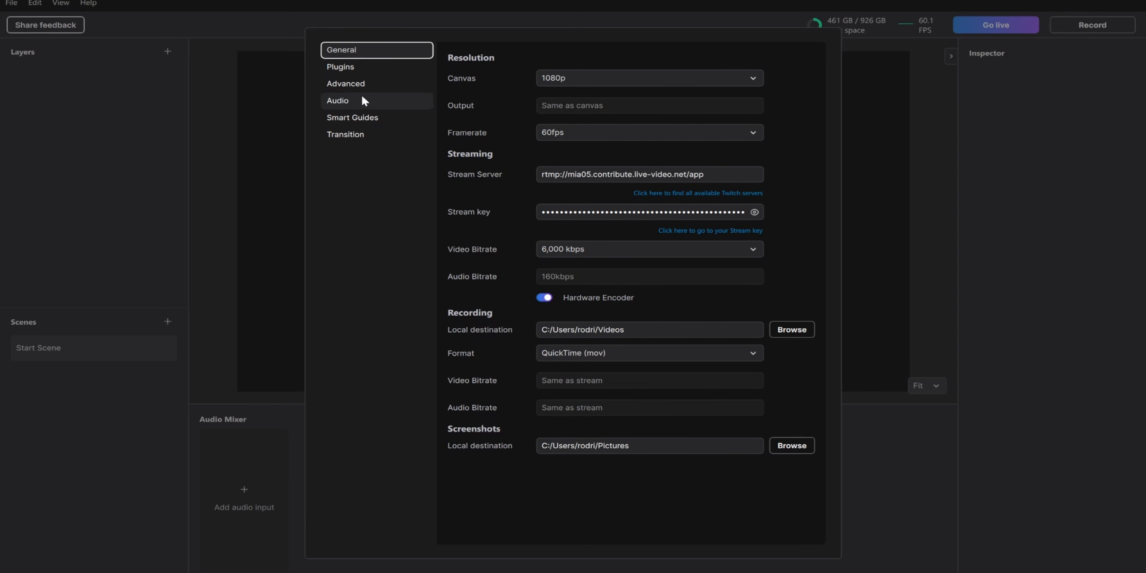
Step: Review the Audio, Advanced and Smart Guides preferences and close the preferences
{"action": "left_click", "coordinate": [357, 101]}
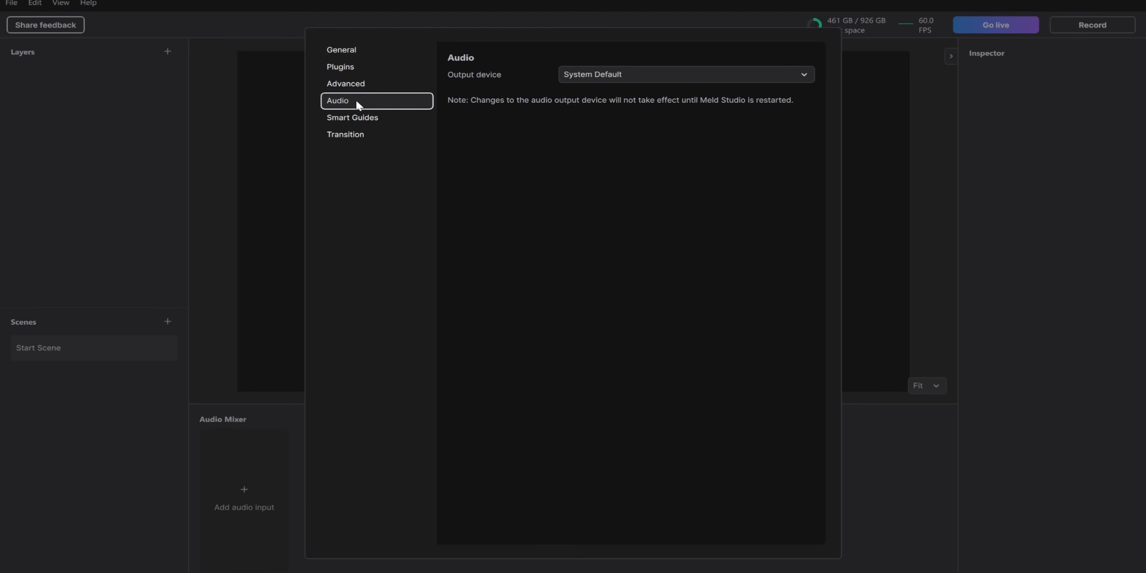
{"action": "left_click", "coordinate": [368, 83]}
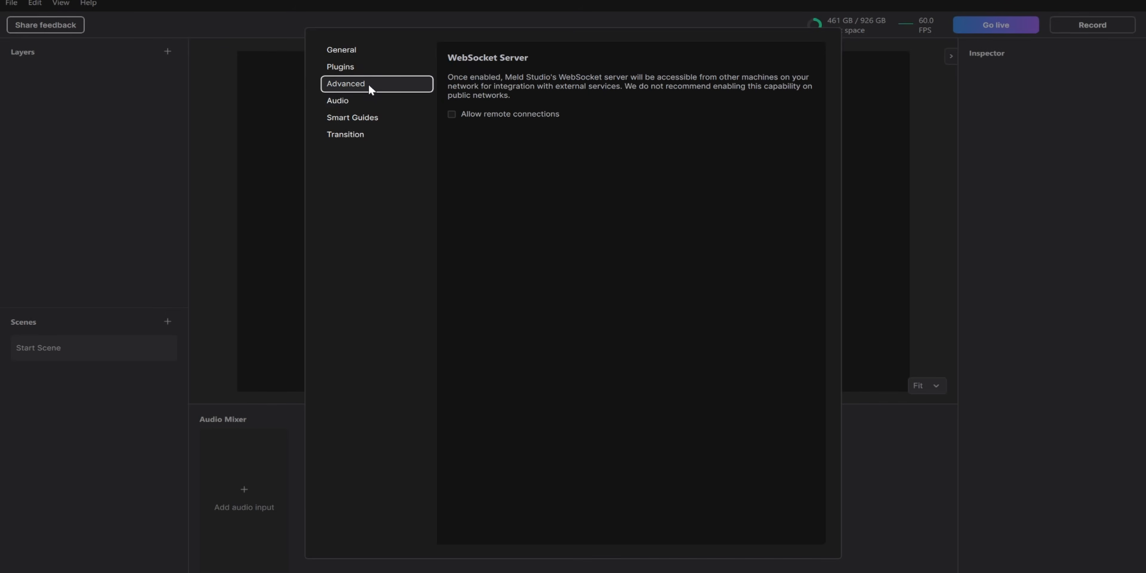
{"action": "left_click", "coordinate": [373, 119]}
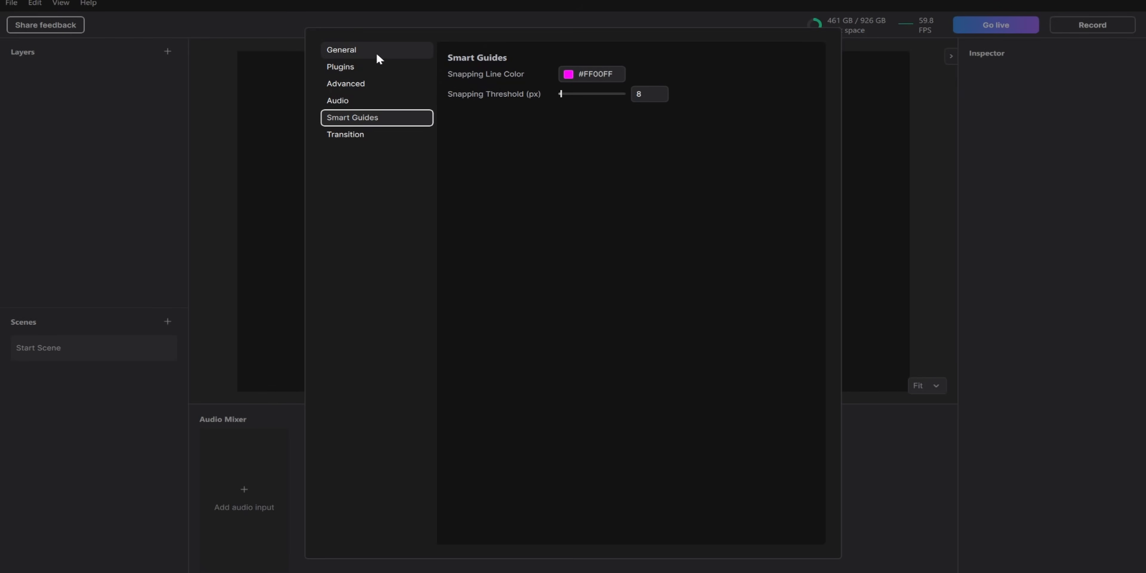
{"action": "left_click", "coordinate": [947, 485]}
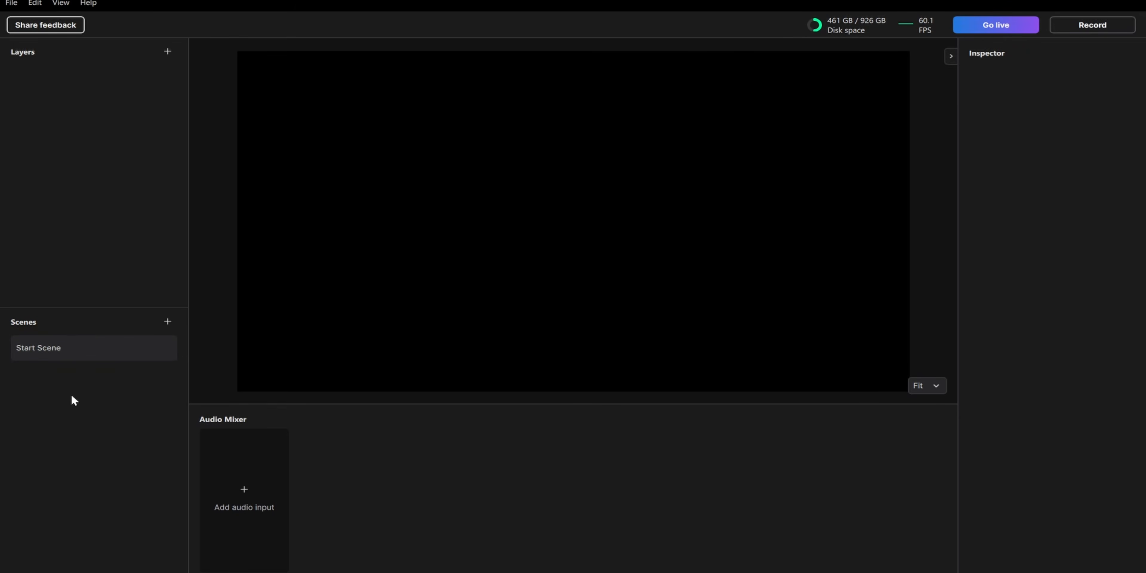
Step: Add a Browser layer to the Start Scene
{"action": "double_click", "coordinate": [29, 349]}
{"action": "left_click", "coordinate": [168, 53]}
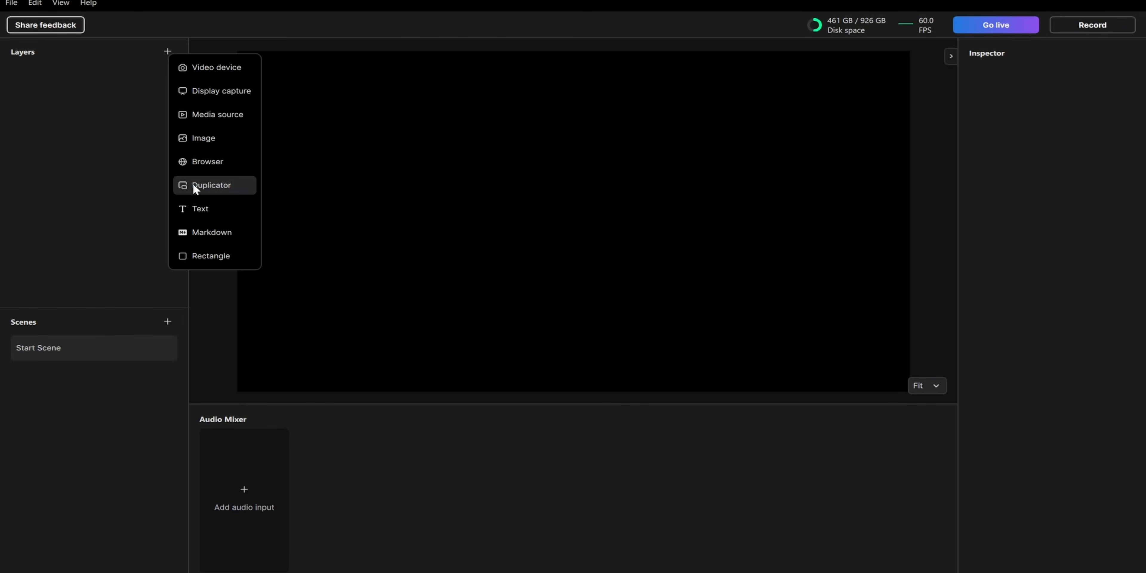
{"action": "left_click", "coordinate": [211, 163]}
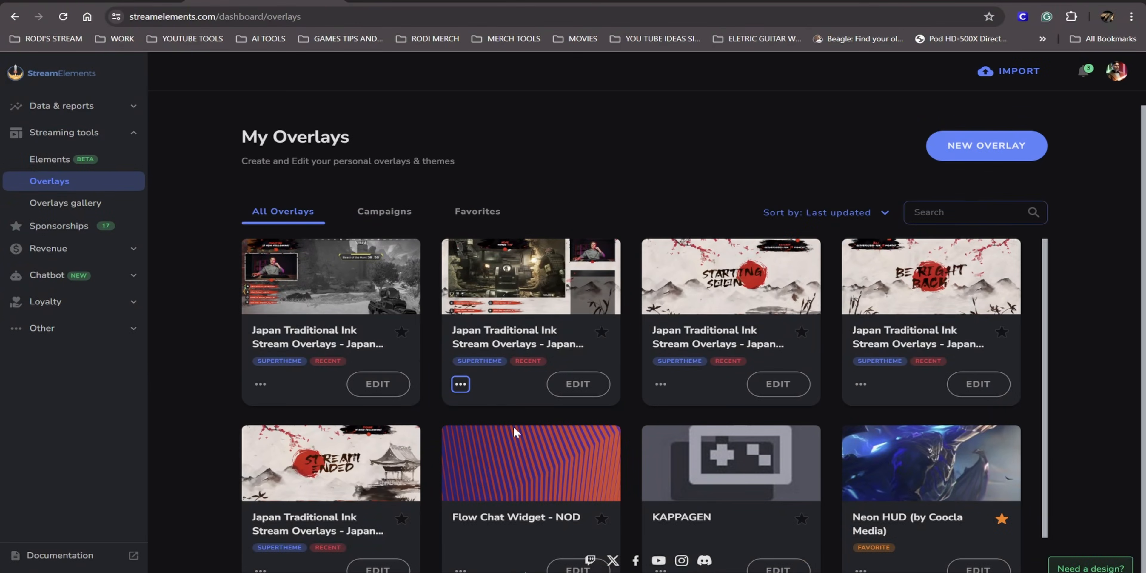
Step: Copy the Starting Soon overlay's URL in StreamElements, switch to Meld Studio and fit the Start Scene's browser layer to the canvas
{"action": "left_click", "coordinate": [661, 384]}
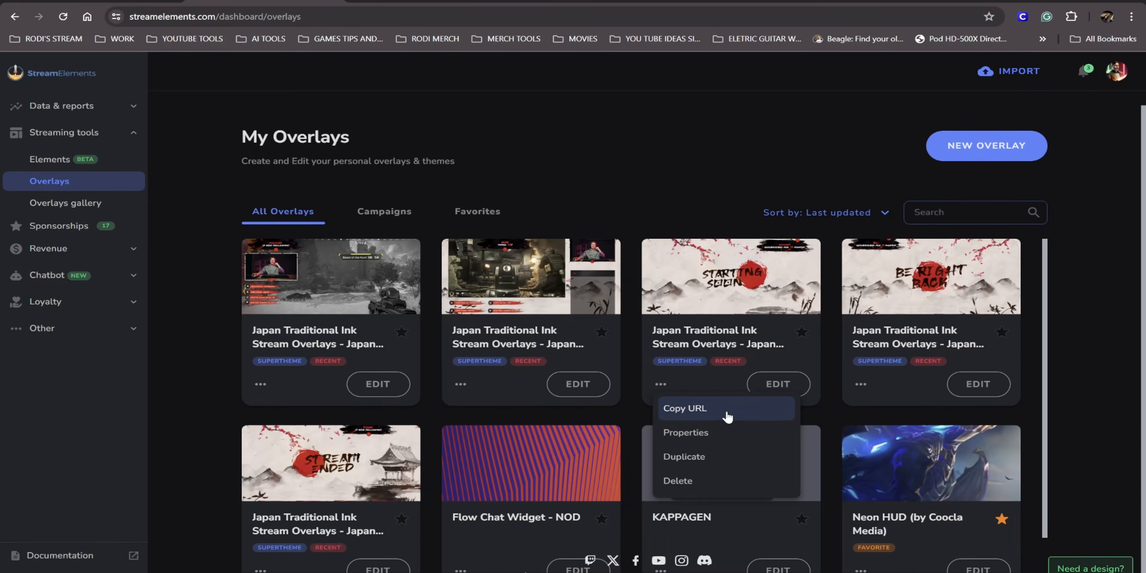
{"action": "left_click", "coordinate": [714, 416]}
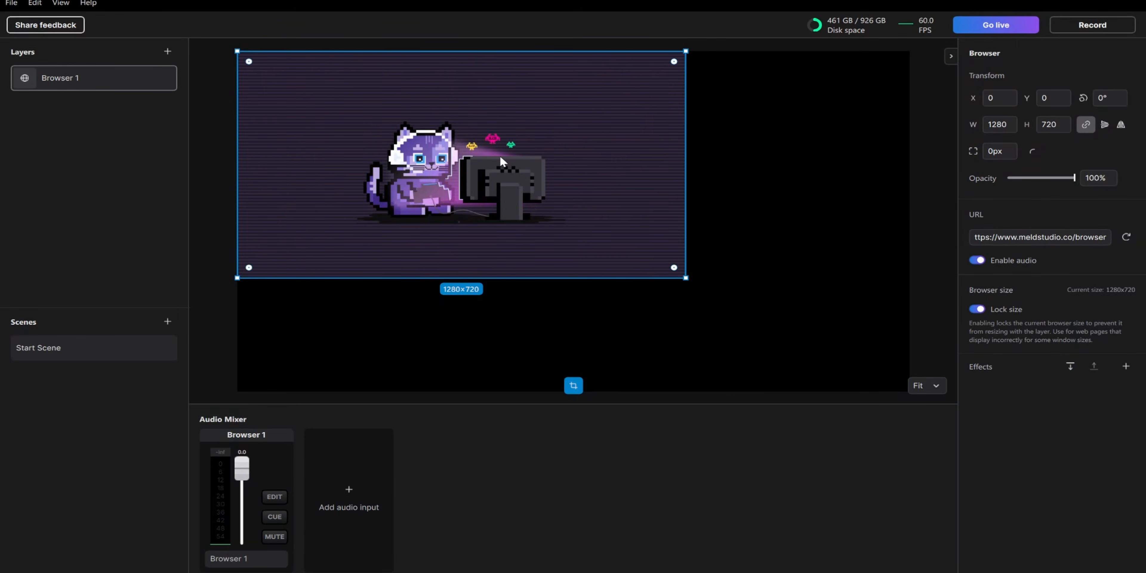
{"action": "right_click", "coordinate": [490, 135]}
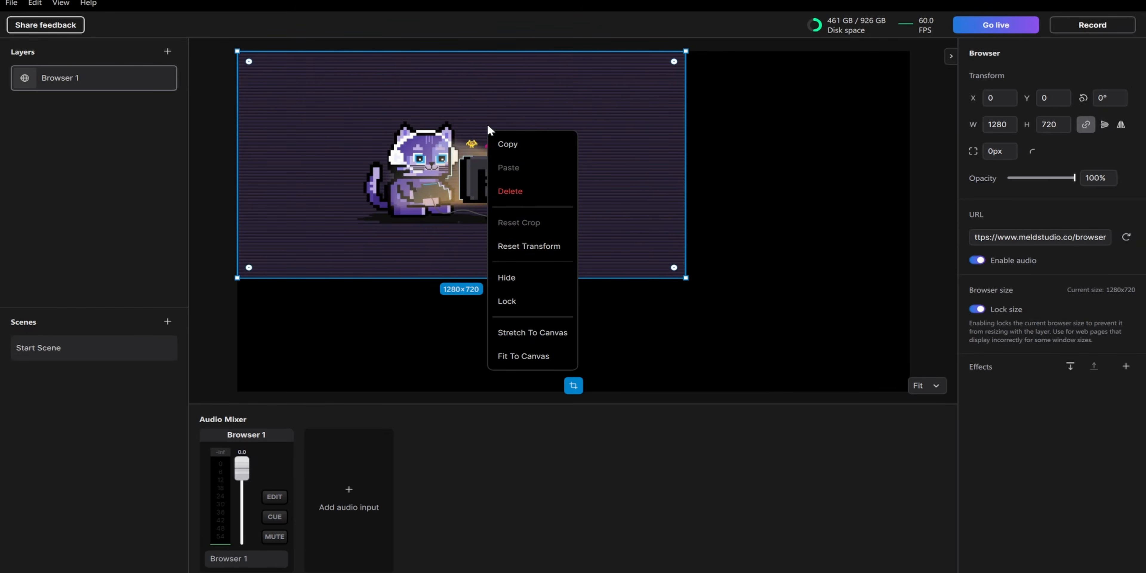
{"action": "right_click", "coordinate": [374, 108]}
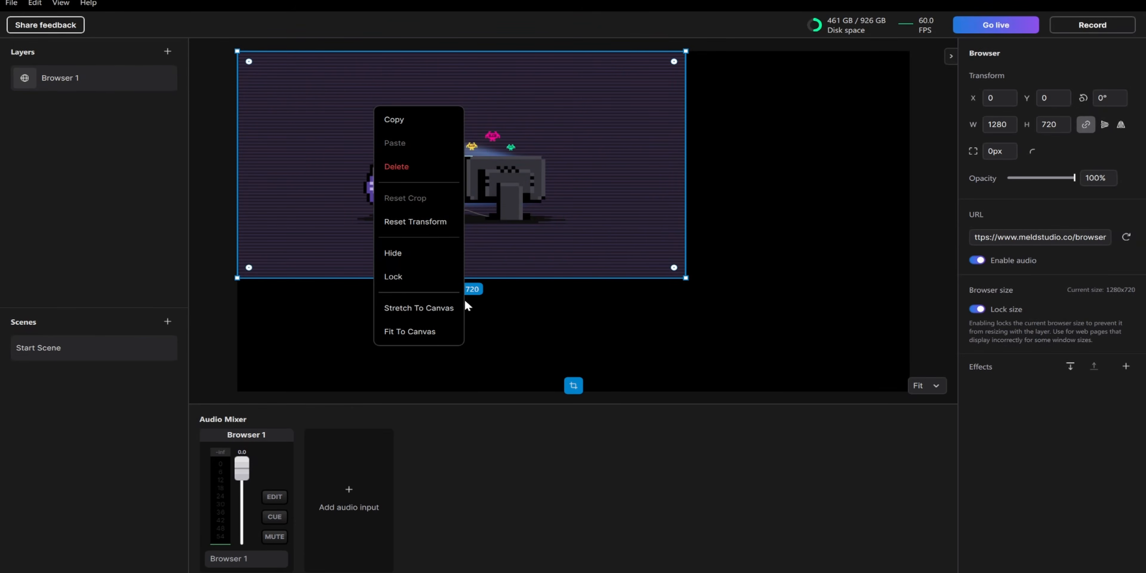
{"action": "left_click", "coordinate": [423, 333]}
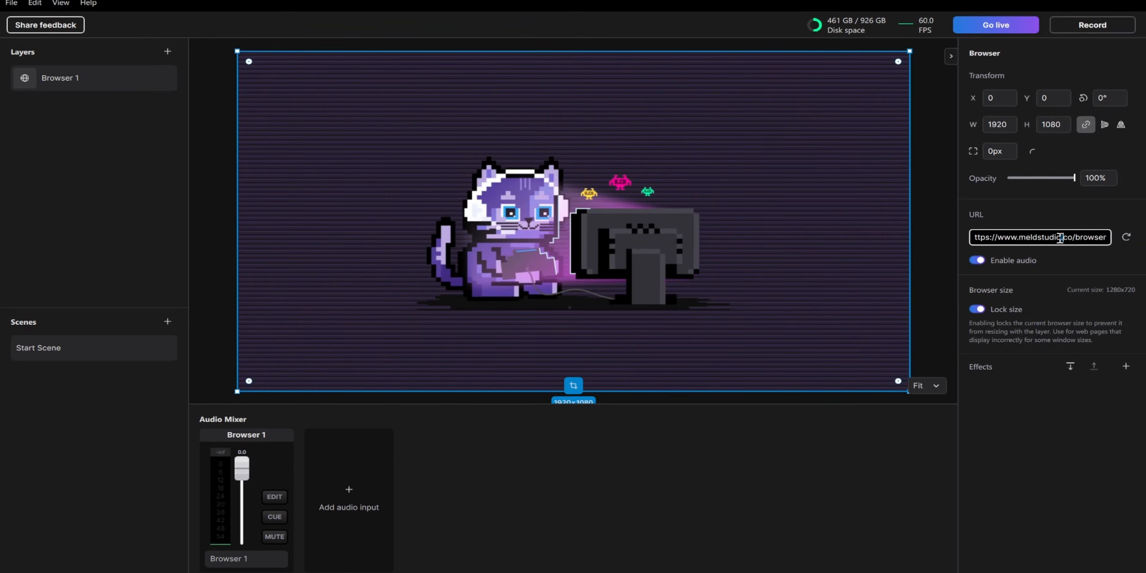
Step: Load the copied overlay URL in the Start Scene's browser layer and unlock and relock its browser size at 1920x1080
{"action": "left_click", "coordinate": [1126, 237]}
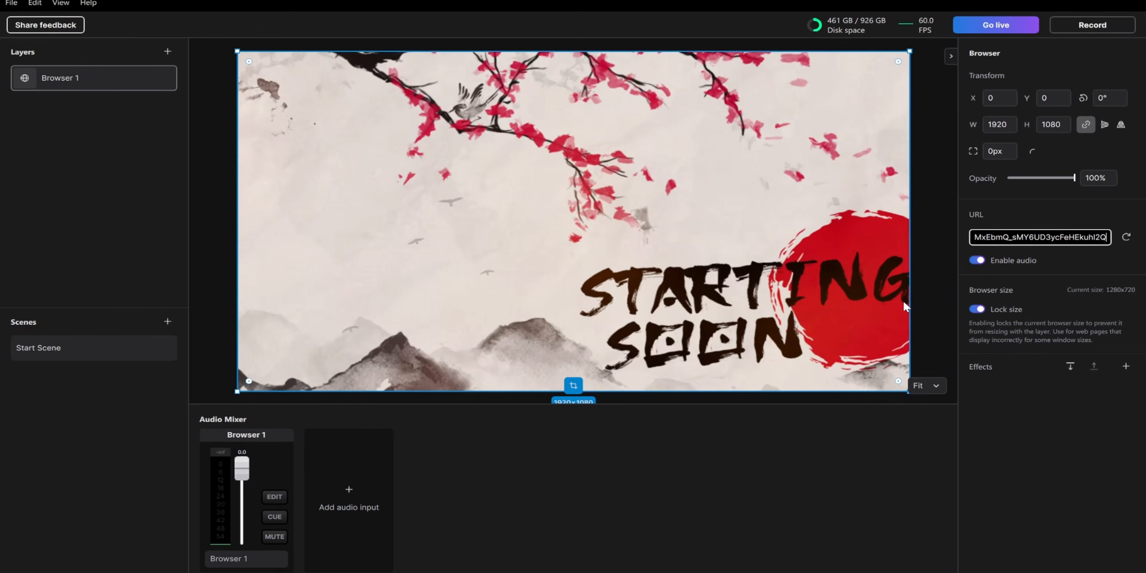
{"action": "left_click", "coordinate": [925, 264]}
{"action": "left_click", "coordinate": [903, 269]}
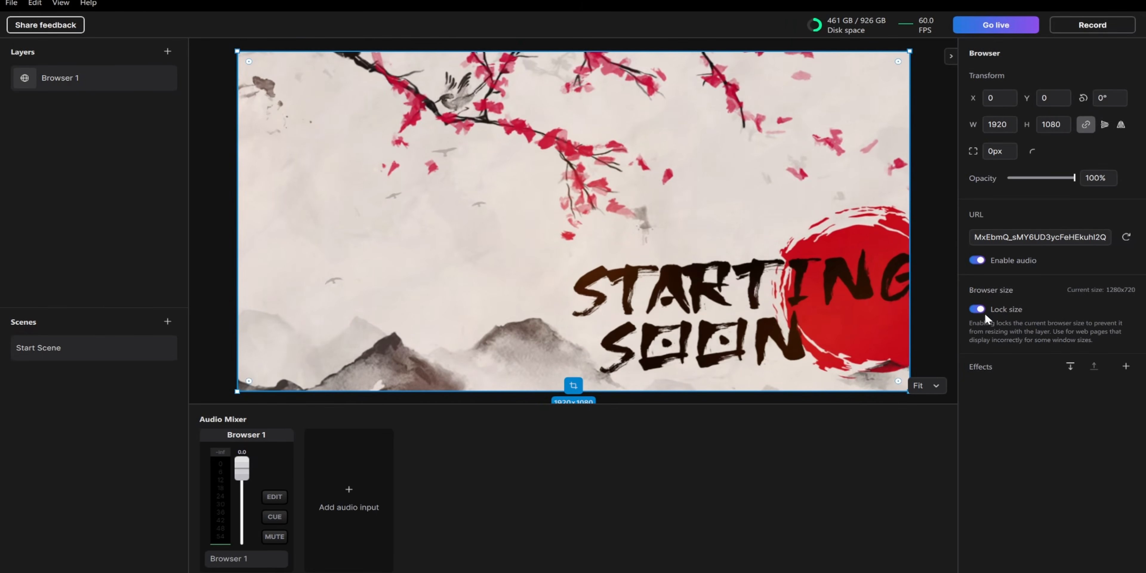
{"action": "left_click", "coordinate": [977, 309]}
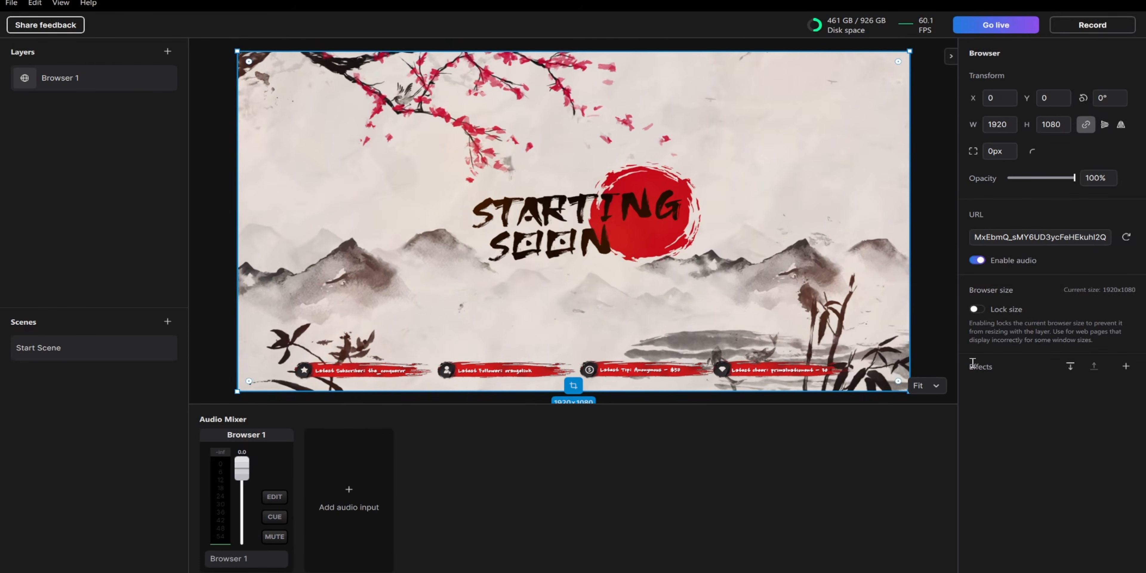
{"action": "left_click", "coordinate": [978, 310]}
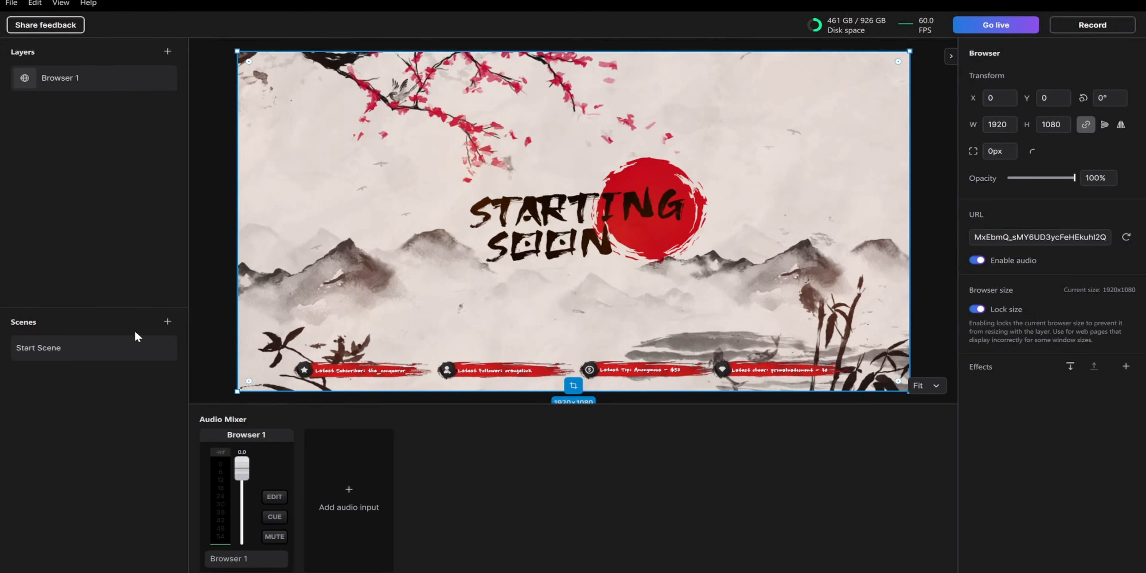
Step: Create a new scene named "Chat scene"
{"action": "left_click", "coordinate": [167, 322]}
{"action": "double_click", "coordinate": [26, 374]}
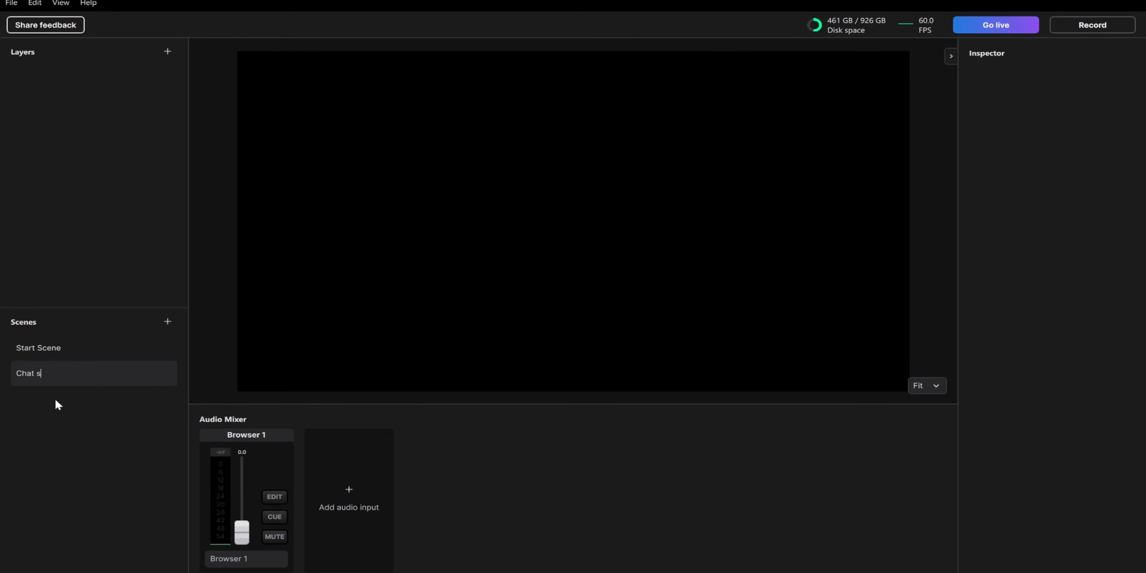
{"action": "type", "text": "Chat scene"}
{"action": "key", "text": "Return"}
Step: Add a Browser layer to the Chat scene and fit it to the canvas
{"action": "left_click", "coordinate": [167, 52]}
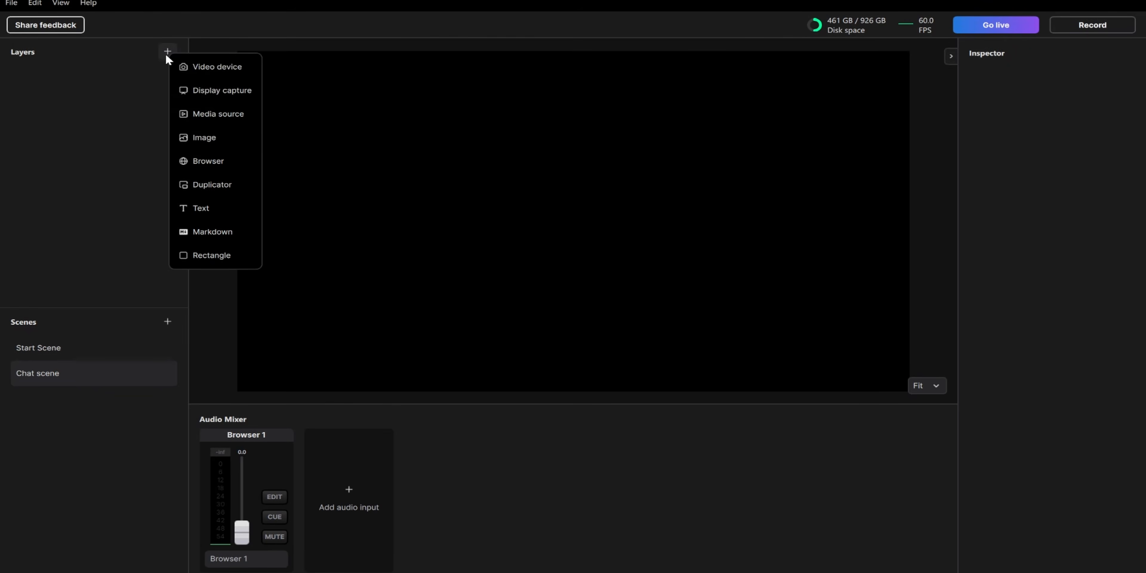
{"action": "left_click", "coordinate": [218, 161]}
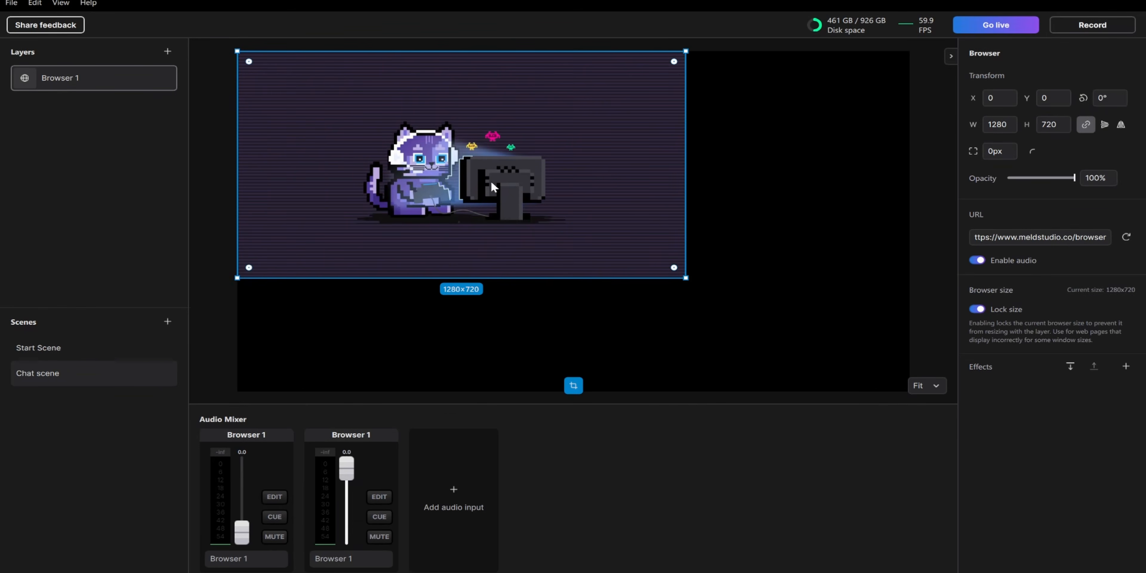
{"action": "right_click", "coordinate": [569, 178]}
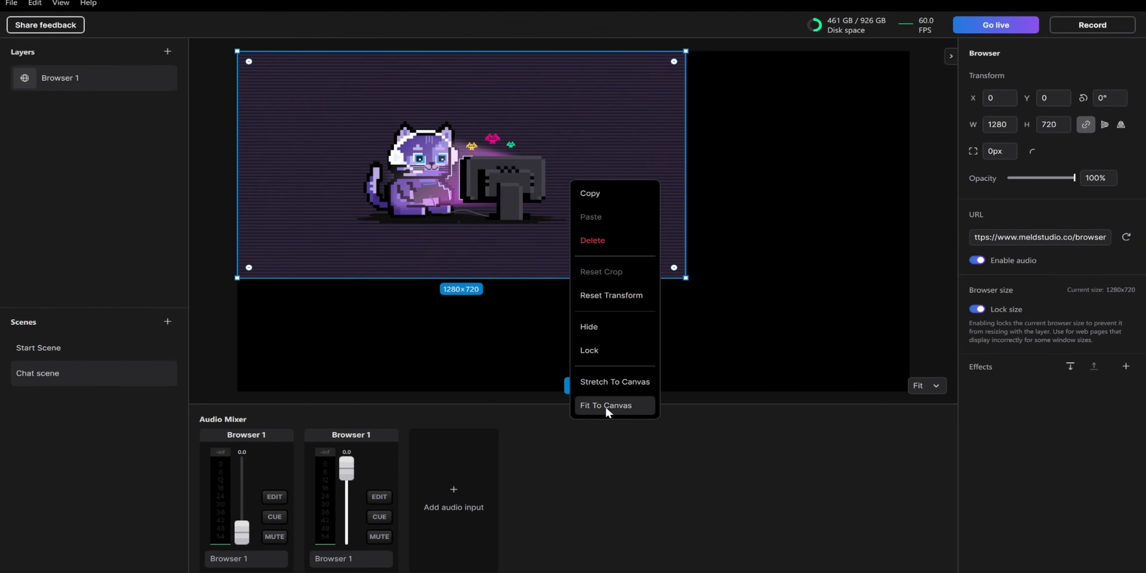
{"action": "left_click", "coordinate": [623, 406]}
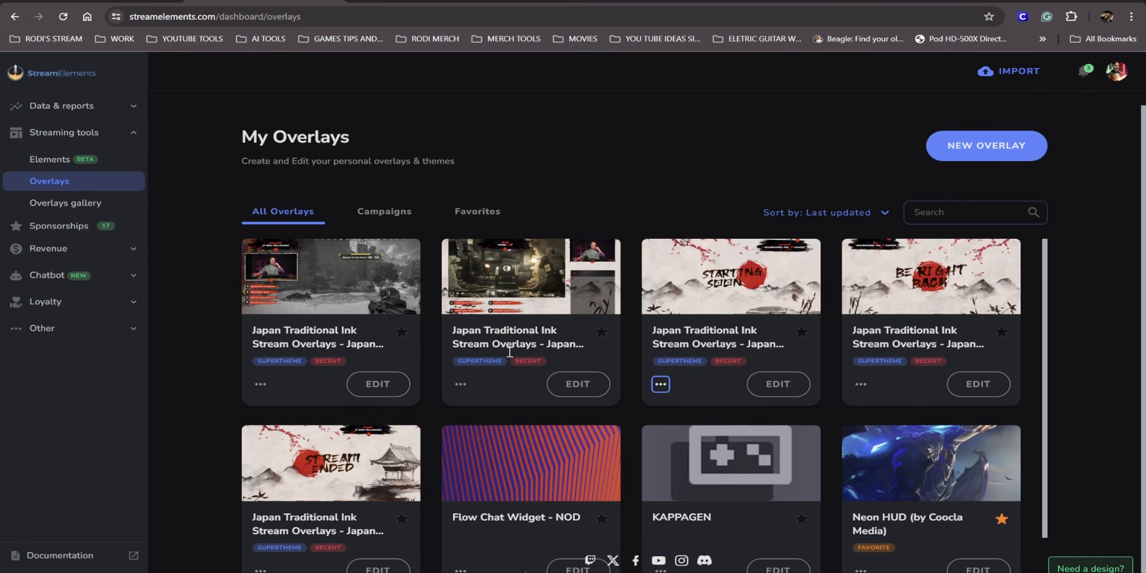
Step: Load the second Japan Traditional Ink overlay's URL from StreamElements into the Chat scene's browser layer and relock its browser size at 1920x1080
{"action": "left_click", "coordinate": [460, 385]}
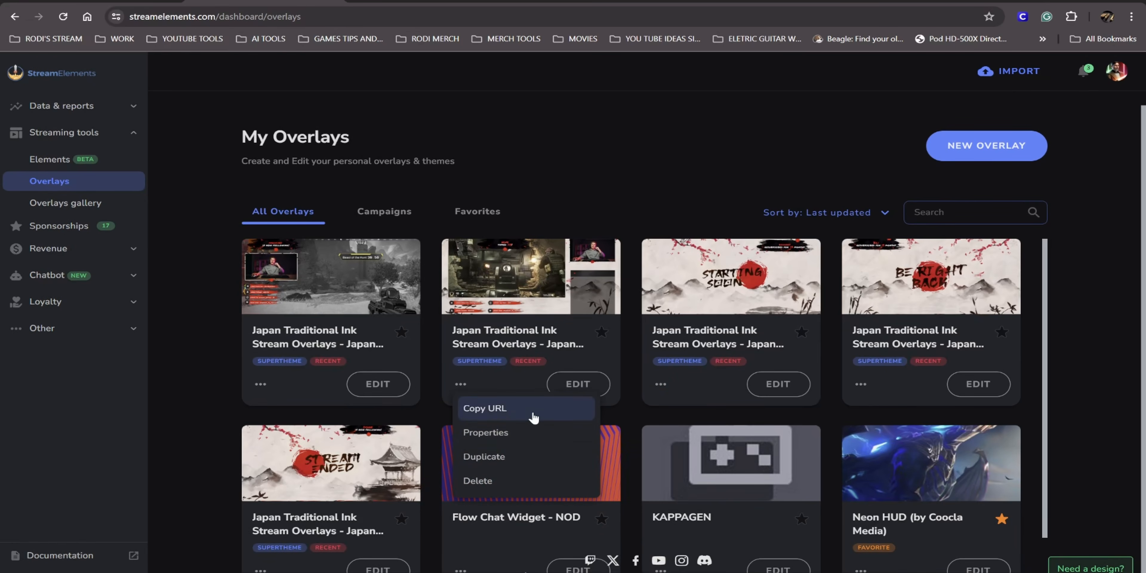
{"action": "left_click", "coordinate": [518, 413]}
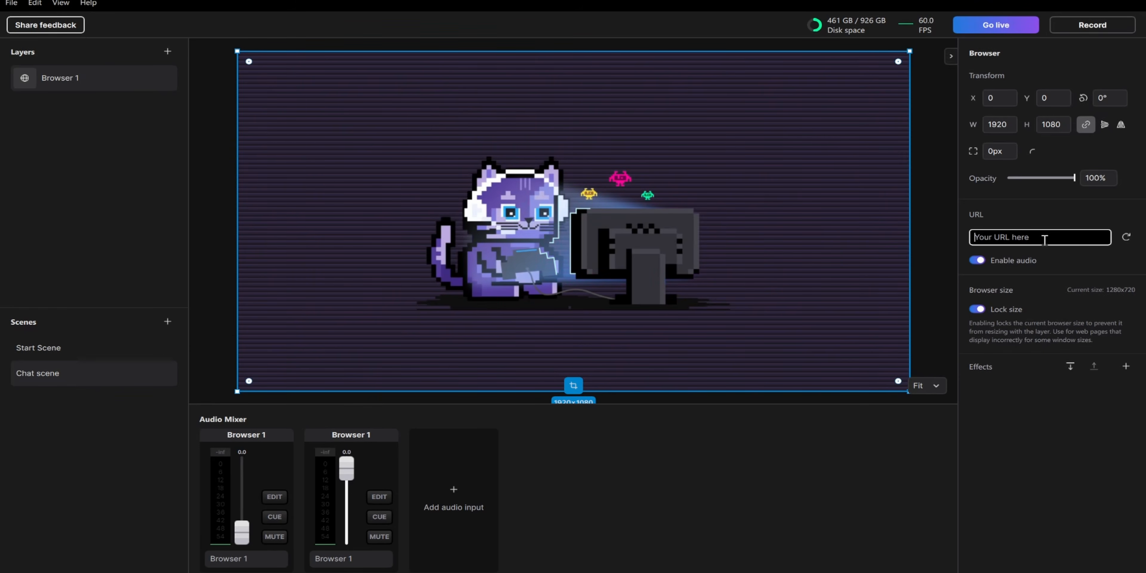
{"action": "key", "text": "Return"}
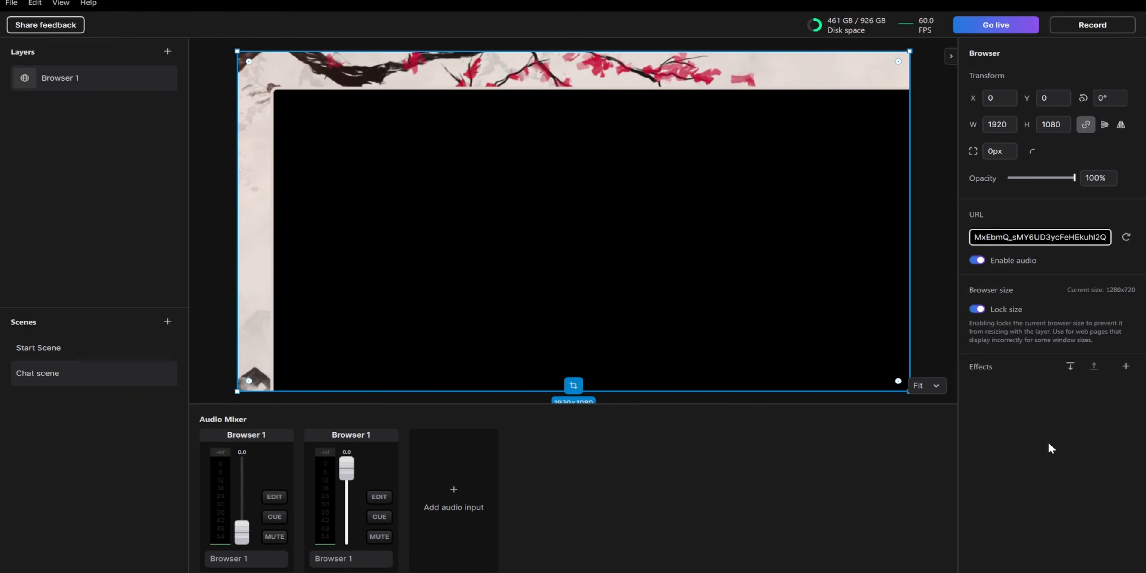
{"action": "left_click", "coordinate": [978, 310]}
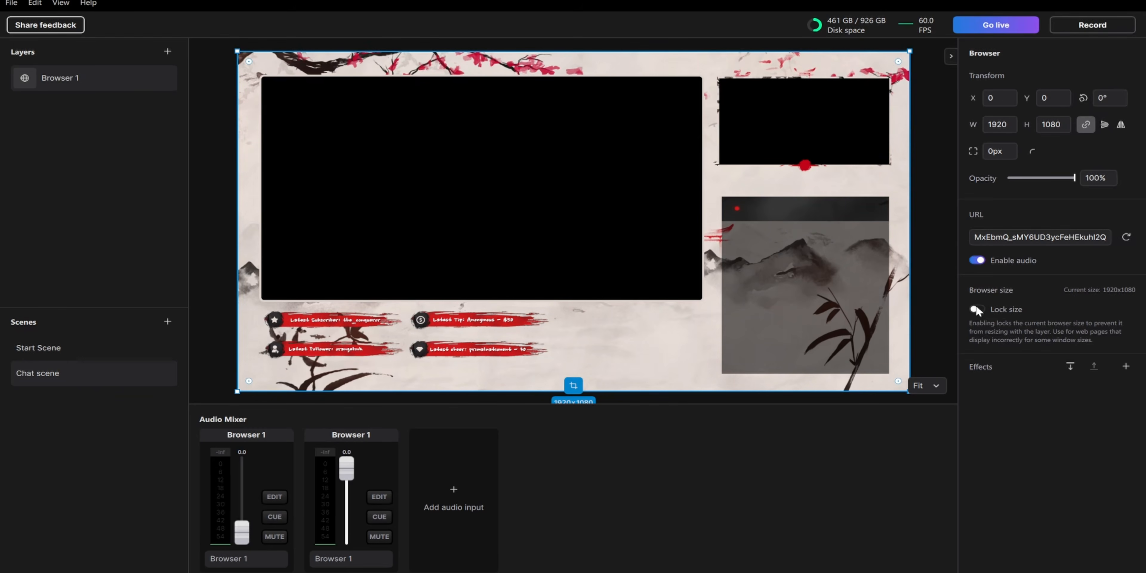
{"action": "left_click", "coordinate": [977, 307]}
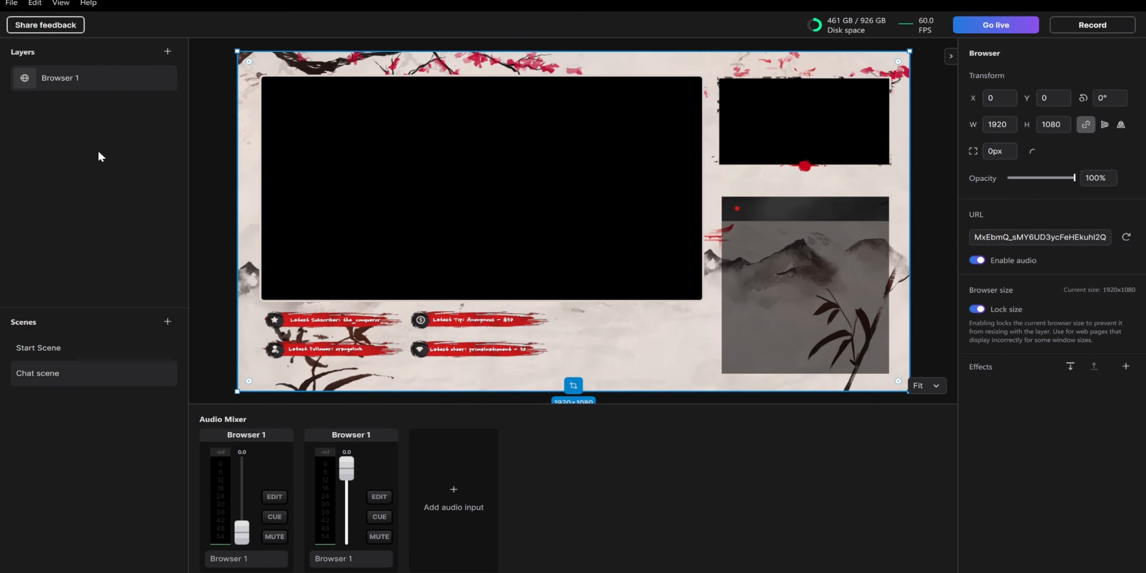
{"action": "double_click", "coordinate": [61, 76]}
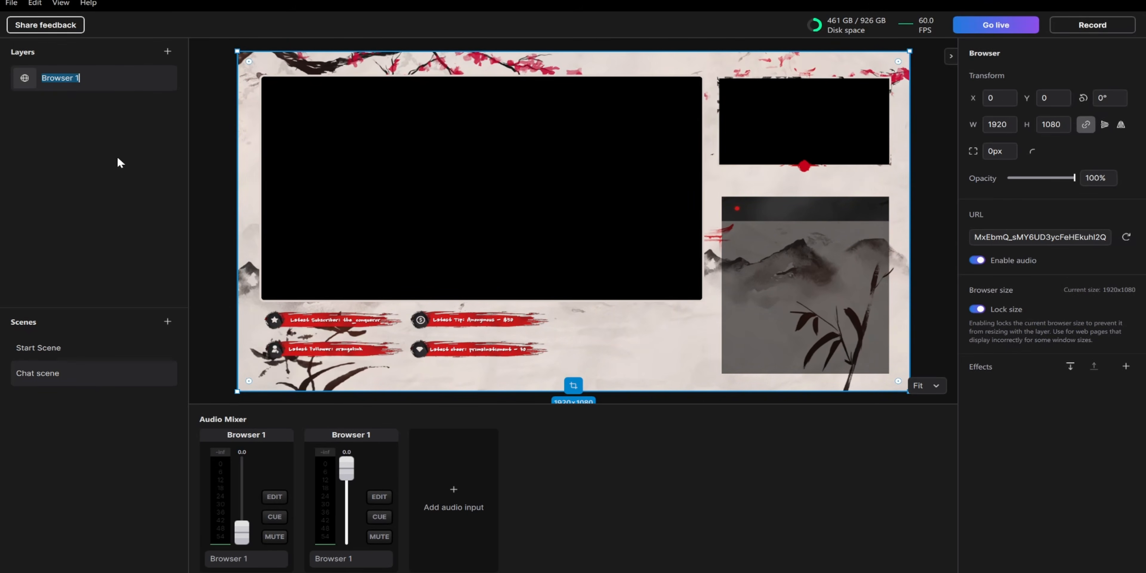
{"action": "left_click", "coordinate": [103, 145]}
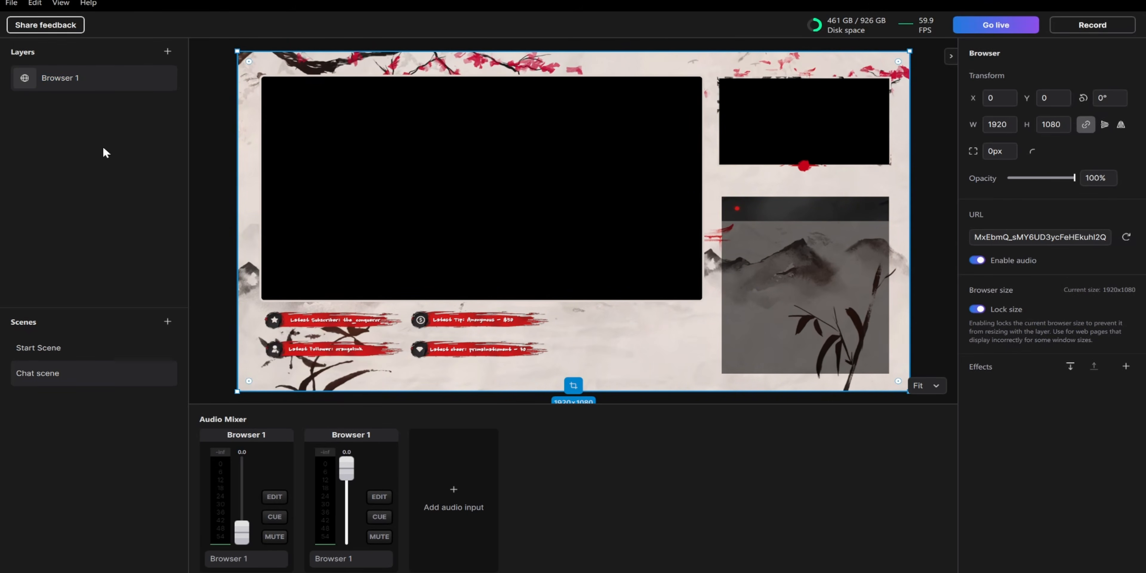
Step: Add a Video device layer to the Chat scene with Cam Link 4K as its device
{"action": "left_click", "coordinate": [168, 53]}
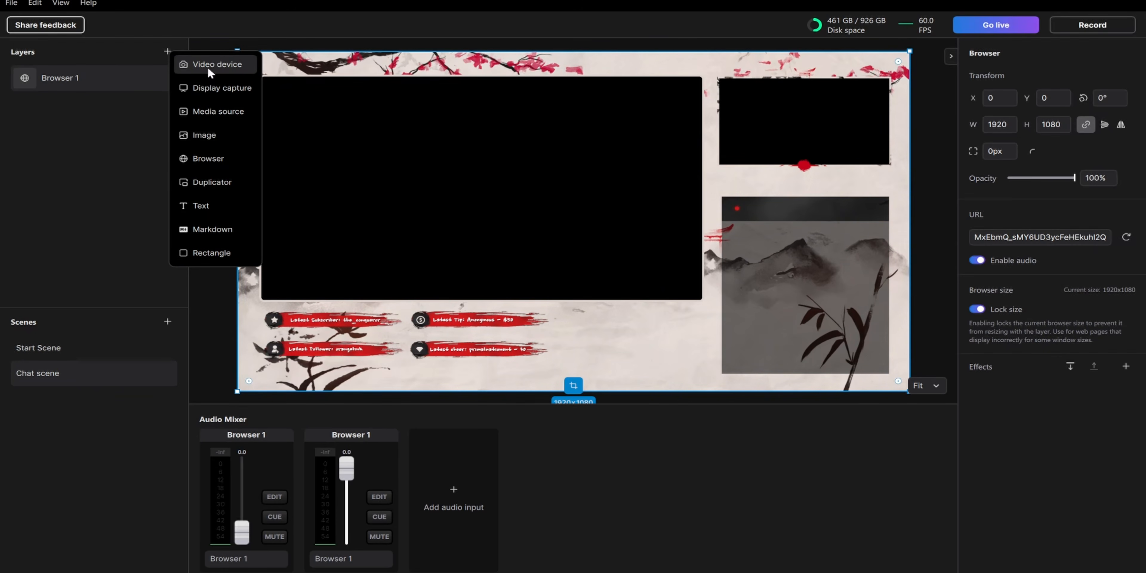
{"action": "left_click", "coordinate": [215, 64]}
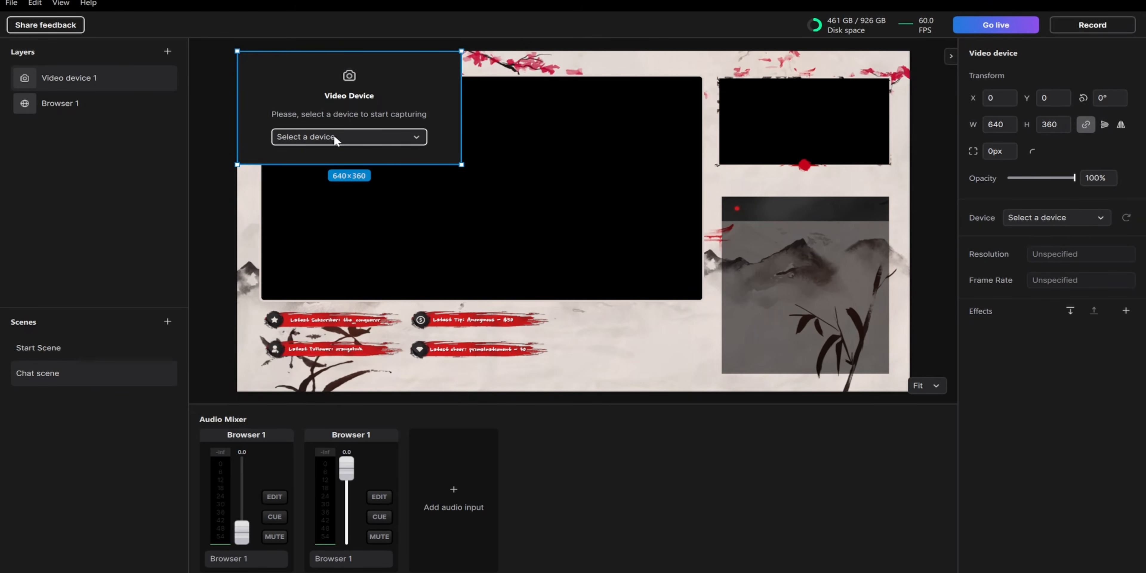
{"action": "left_click", "coordinate": [320, 138]}
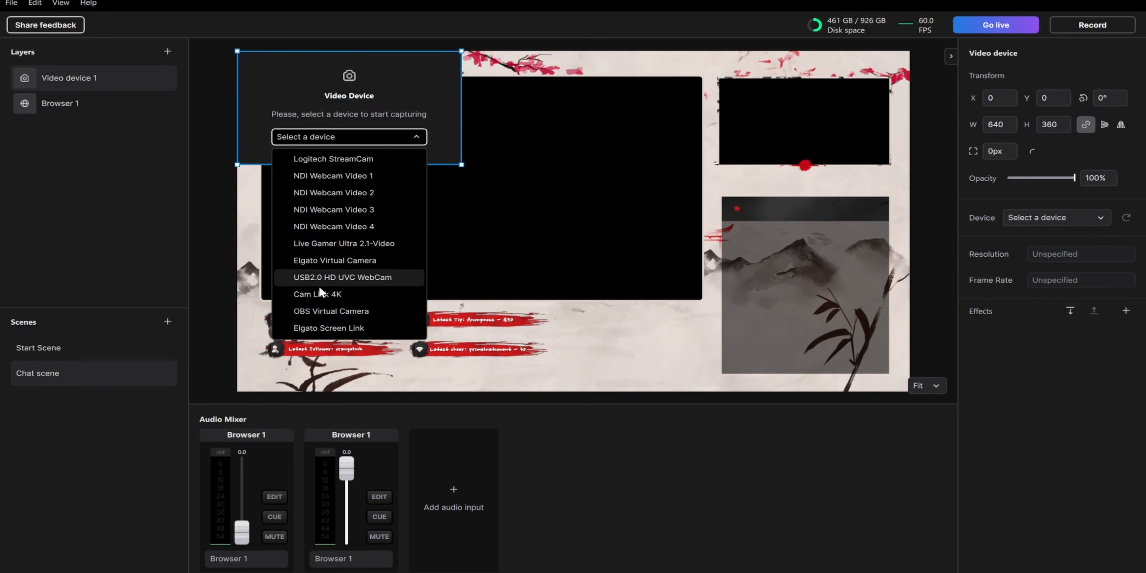
{"action": "left_click", "coordinate": [330, 293]}
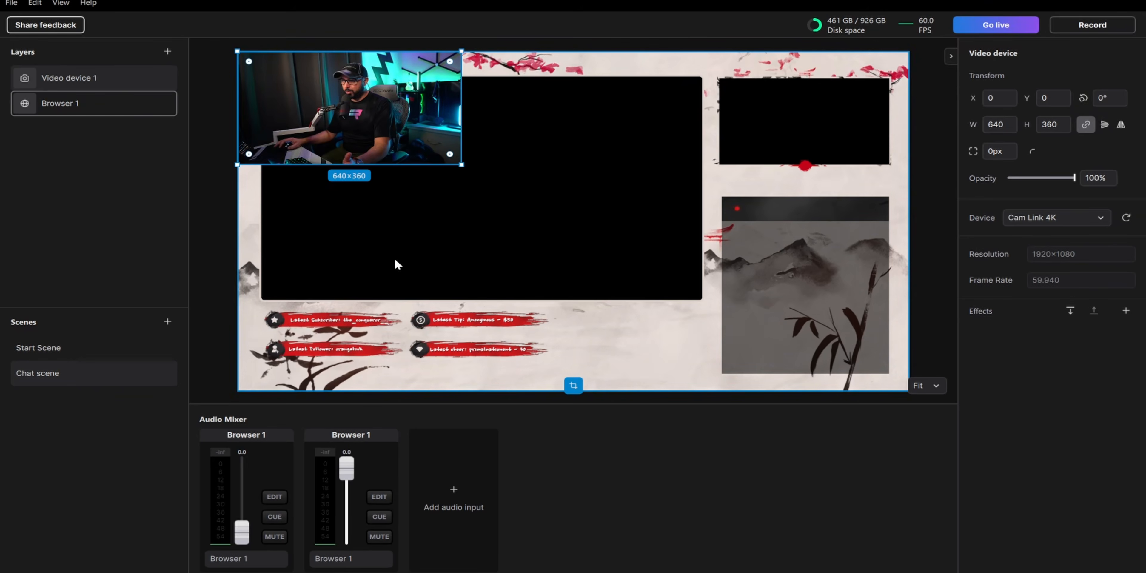
Step: Move the camera layer into the overlay's large frame and enlarge it to about 1151×648
{"action": "left_click_drag", "start_coordinate": [356, 119], "coordinate": [475, 189]}
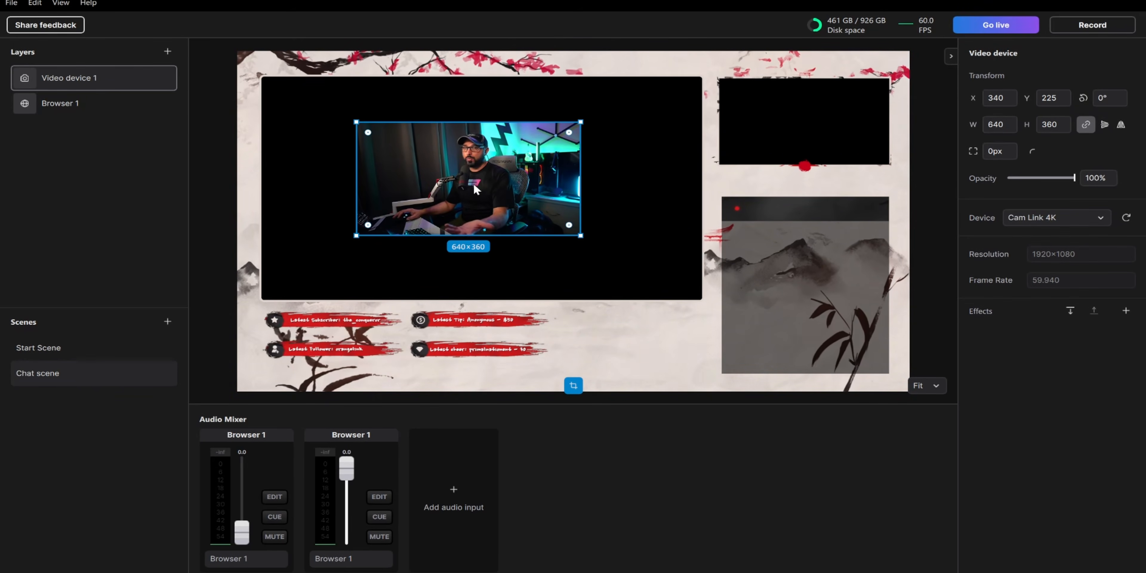
{"action": "left_click_drag", "start_coordinate": [355, 236], "coordinate": [177, 326]}
{"action": "left_click_drag", "start_coordinate": [250, 299], "coordinate": [351, 262]}
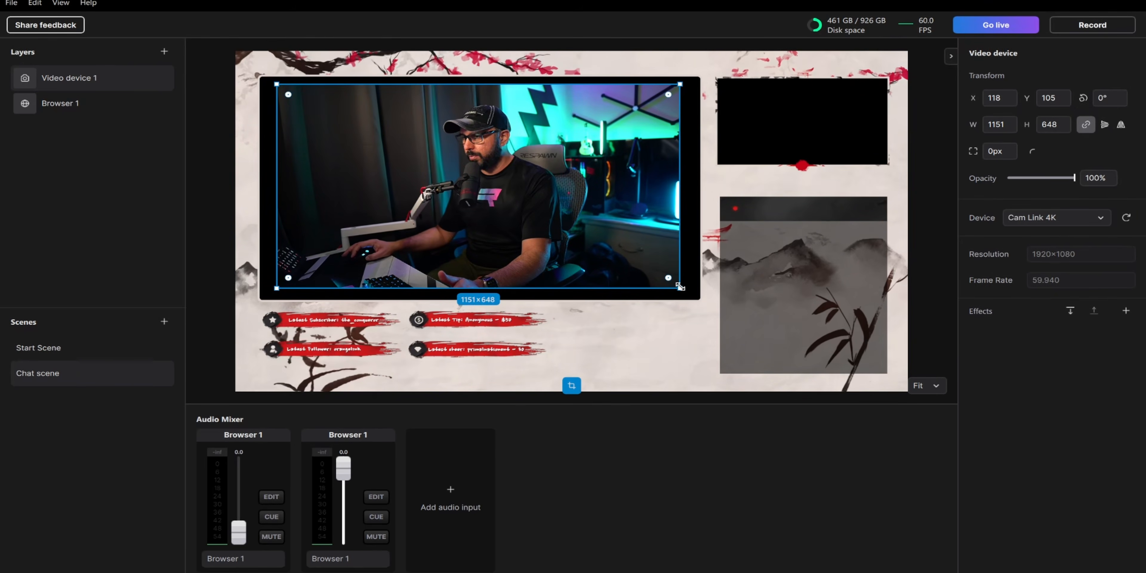
{"action": "double_click", "coordinate": [721, 309]}
{"action": "mouse_move", "coordinate": [638, 324]}
{"action": "left_mouse_down"}
{"action": "mouse_move", "coordinate": [611, 306]}
{"action": "mouse_move", "coordinate": [631, 306]}
{"action": "left_mouse_up"}
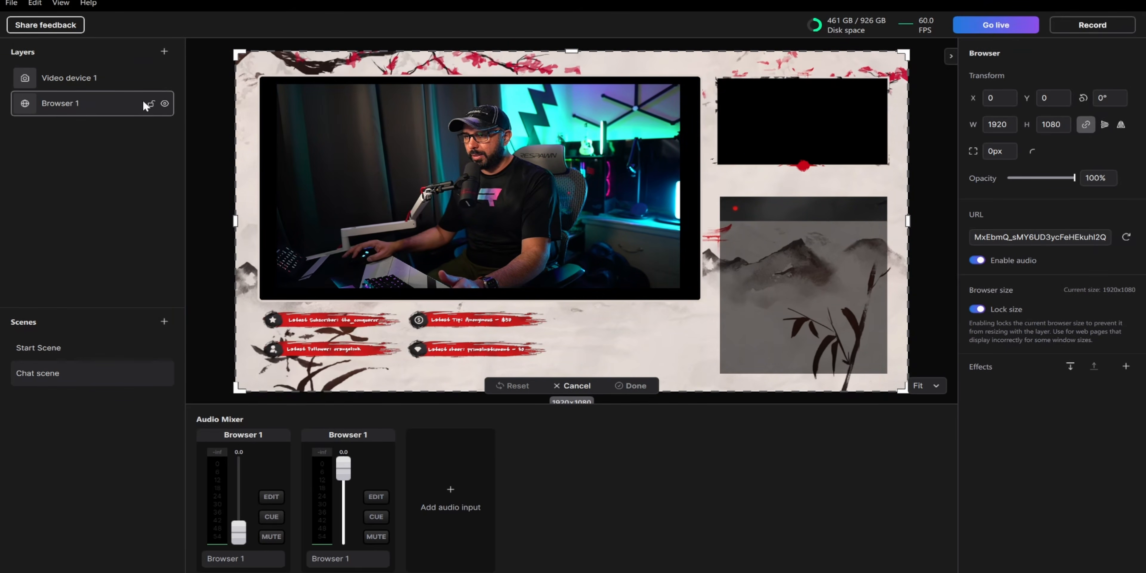
Step: Lock the Browser 1 layer and resize the camera layer to about 1276×718 so it covers the large frame
{"action": "left_click", "coordinate": [151, 103]}
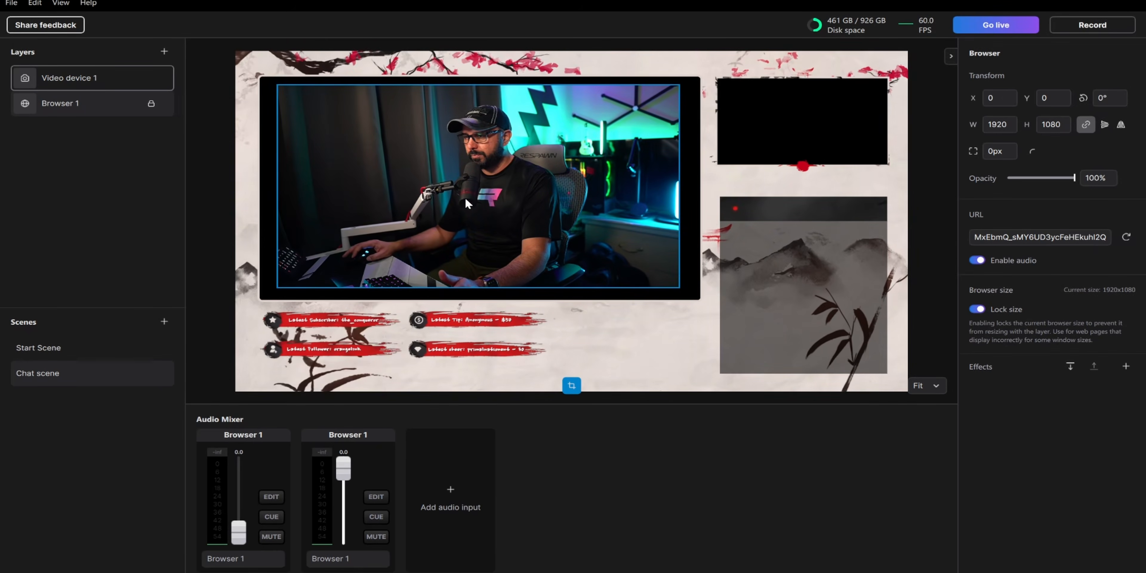
{"action": "left_click", "coordinate": [521, 241]}
{"action": "left_click_drag", "start_coordinate": [520, 241], "coordinate": [520, 215]}
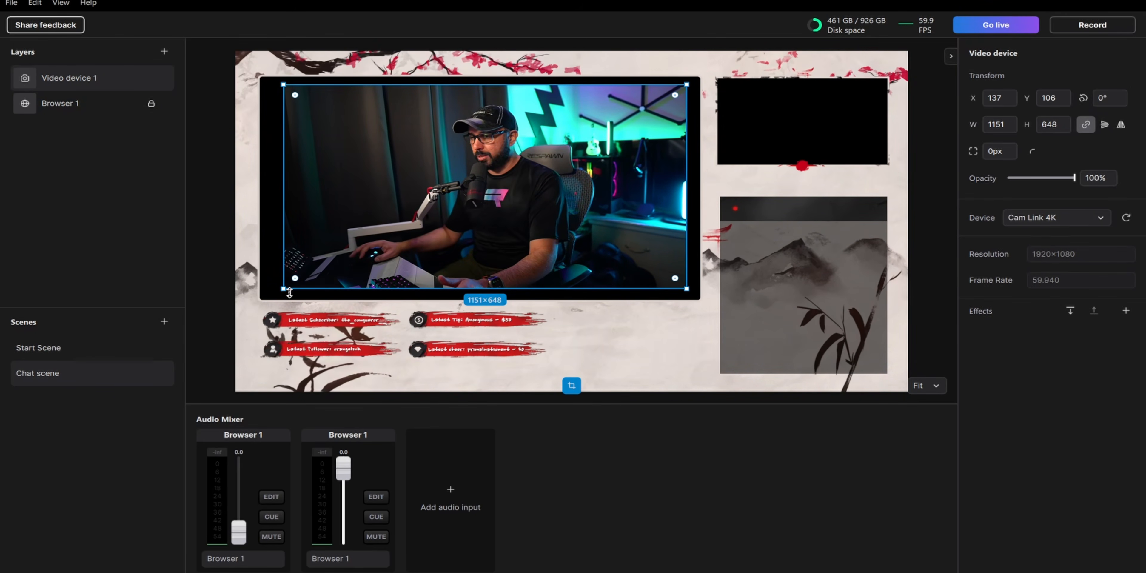
{"action": "left_click_drag", "start_coordinate": [282, 290], "coordinate": [244, 302]}
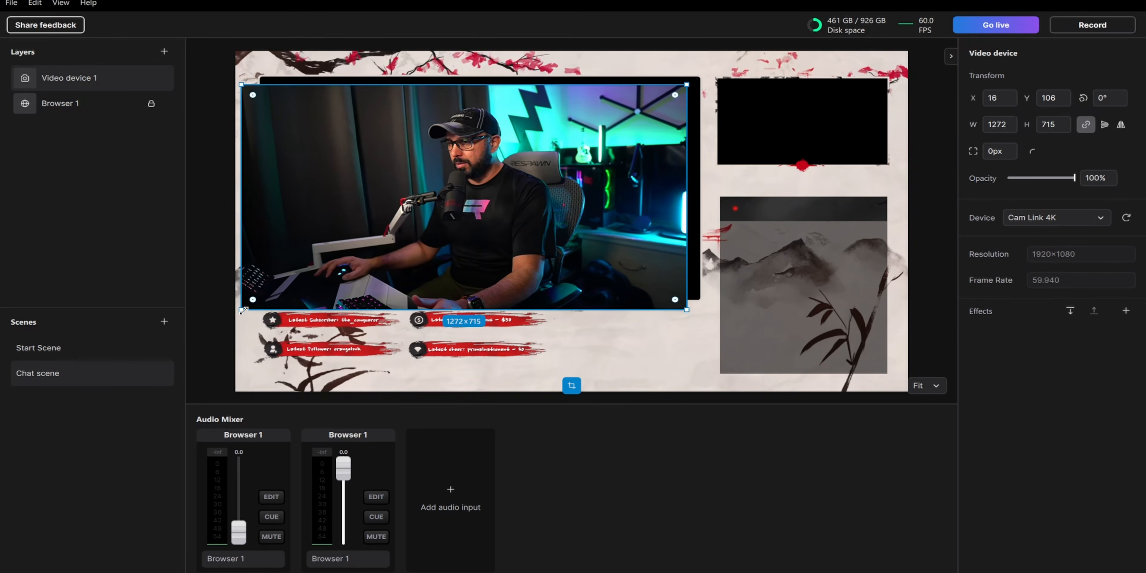
{"action": "mouse_move", "coordinate": [453, 254]}
{"action": "left_mouse_down"}
{"action": "mouse_move", "coordinate": [477, 245]}
{"action": "mouse_move", "coordinate": [464, 241]}
{"action": "left_mouse_up"}
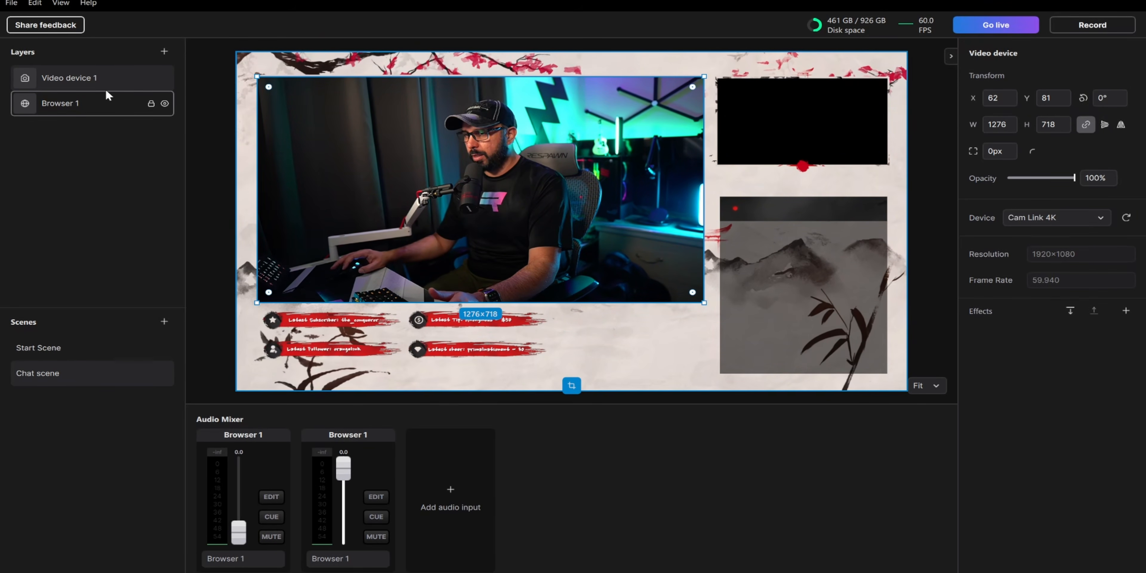
Step: Place the Video device 1 layer beneath Browser 1 in the layer order and deselect it
{"action": "left_click_drag", "start_coordinate": [107, 84], "coordinate": [102, 122]}
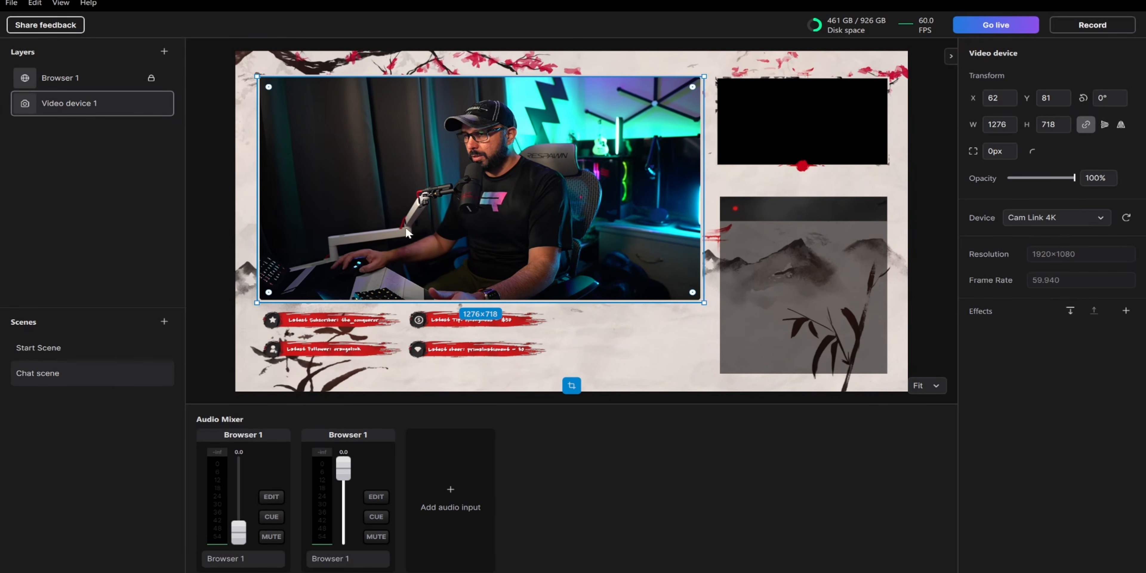
{"action": "left_click", "coordinate": [216, 189]}
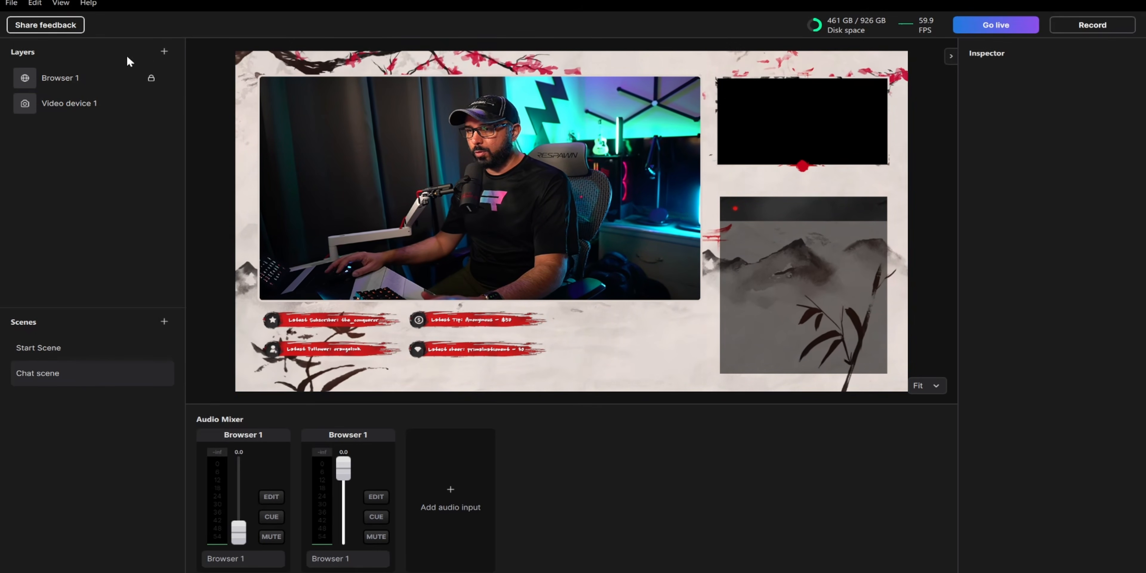
Step: Add a second Video device layer to the Chat scene with Live Gamer Ultra 2.1-Video as its device
{"action": "left_click", "coordinate": [165, 52]}
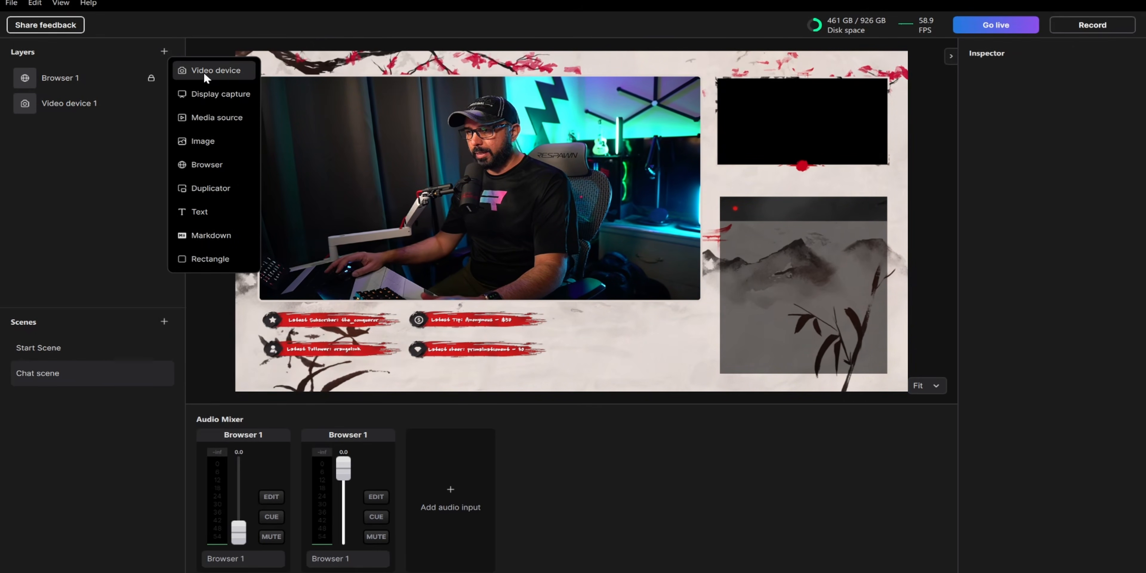
{"action": "left_click", "coordinate": [217, 71]}
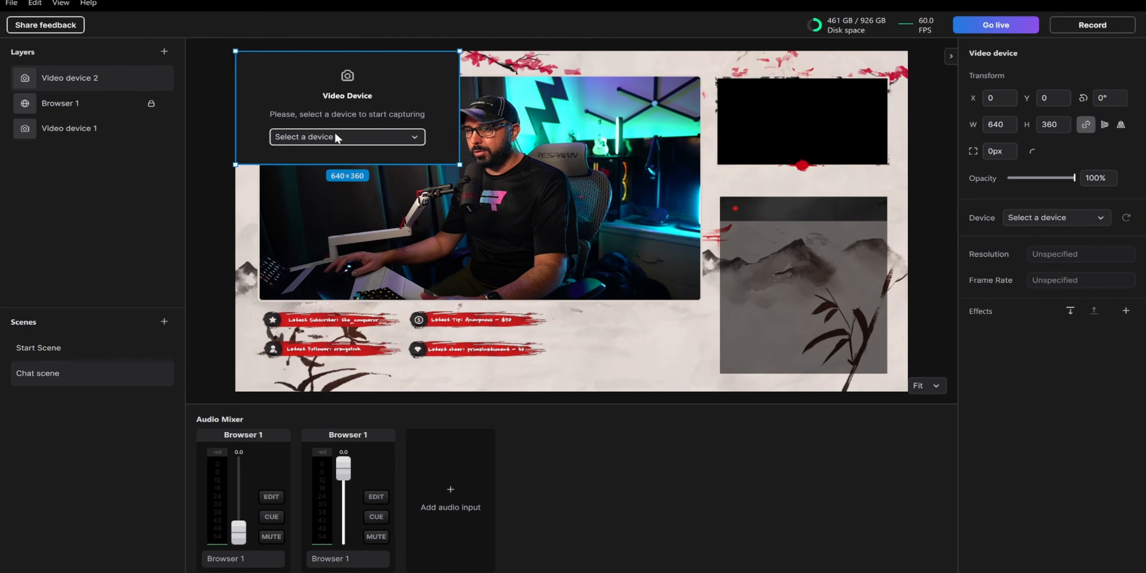
{"action": "left_click", "coordinate": [351, 139]}
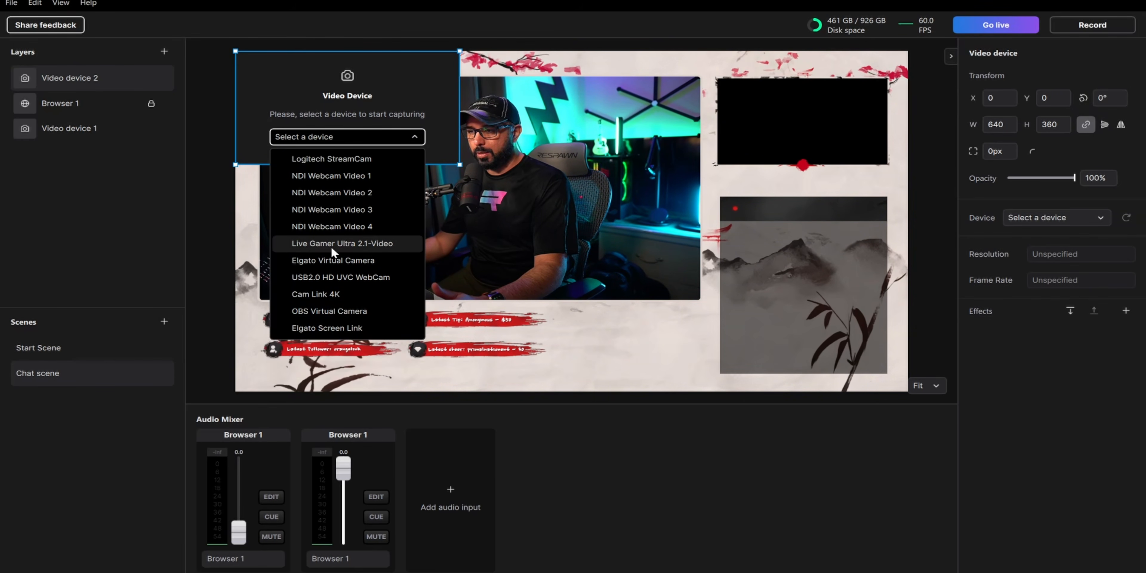
{"action": "left_click", "coordinate": [339, 244]}
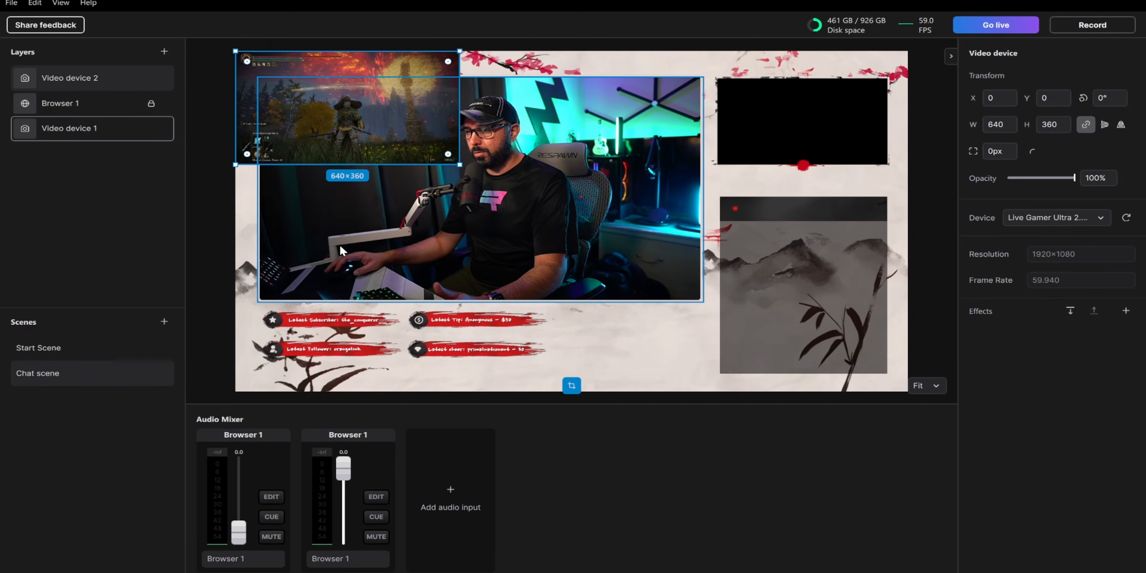
Step: Lock the Video device 1 layer and fit the game capture layer over the overlay's small upper frame at about 517×291
{"action": "left_click", "coordinate": [347, 127]}
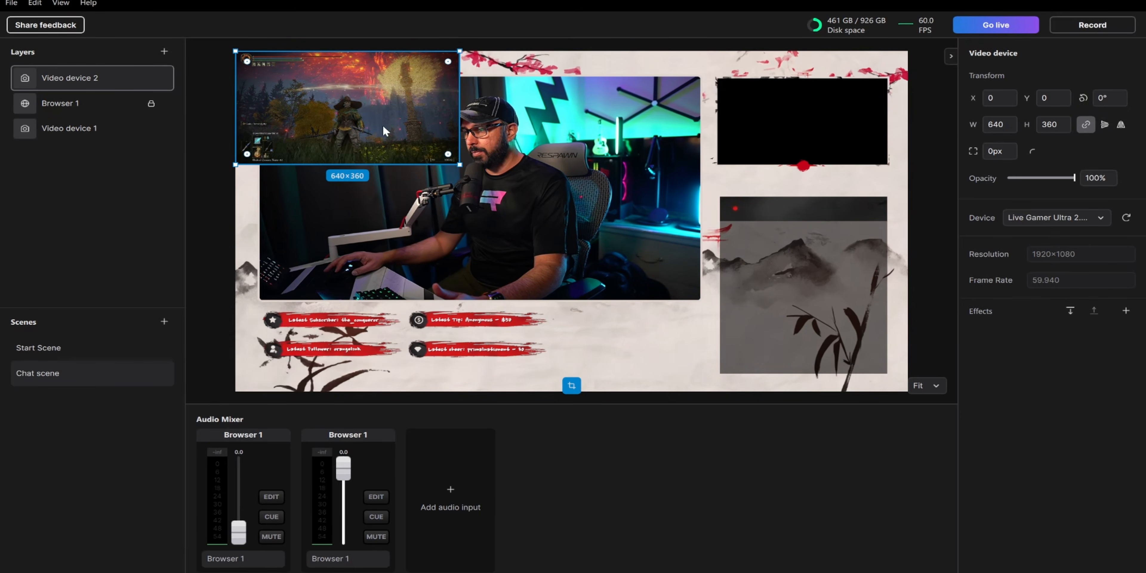
{"action": "left_click_drag", "start_coordinate": [400, 138], "coordinate": [614, 246]}
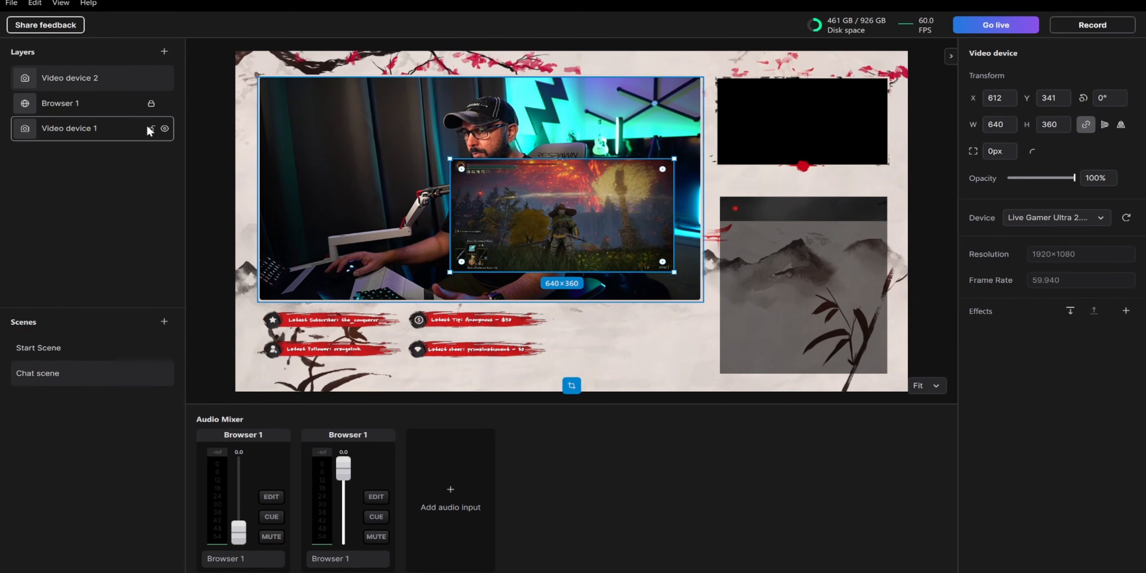
{"action": "left_click", "coordinate": [151, 129]}
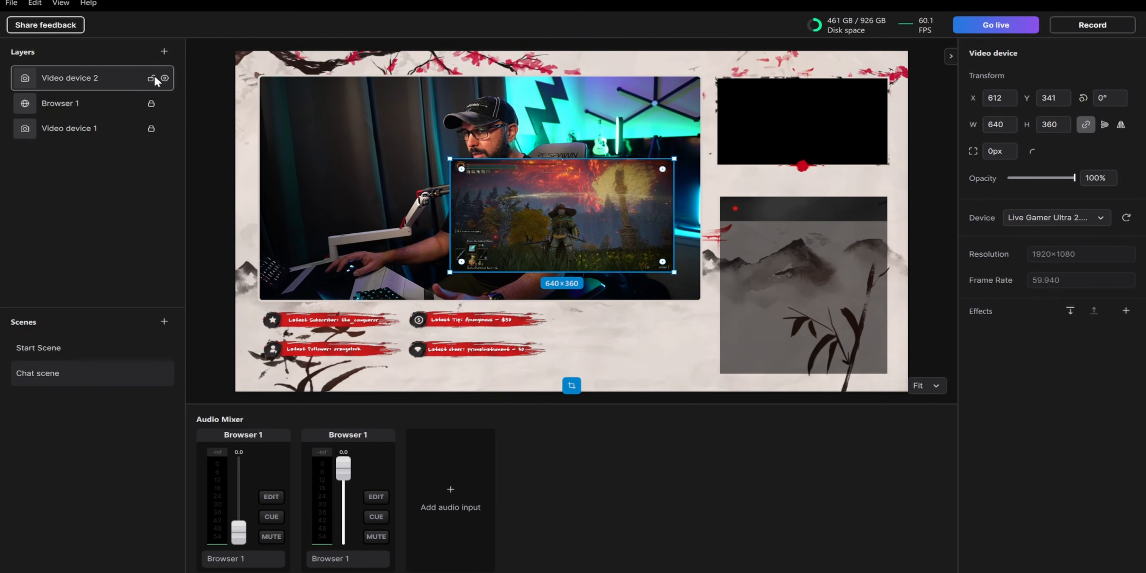
{"action": "left_click_drag", "start_coordinate": [559, 214], "coordinate": [799, 125]}
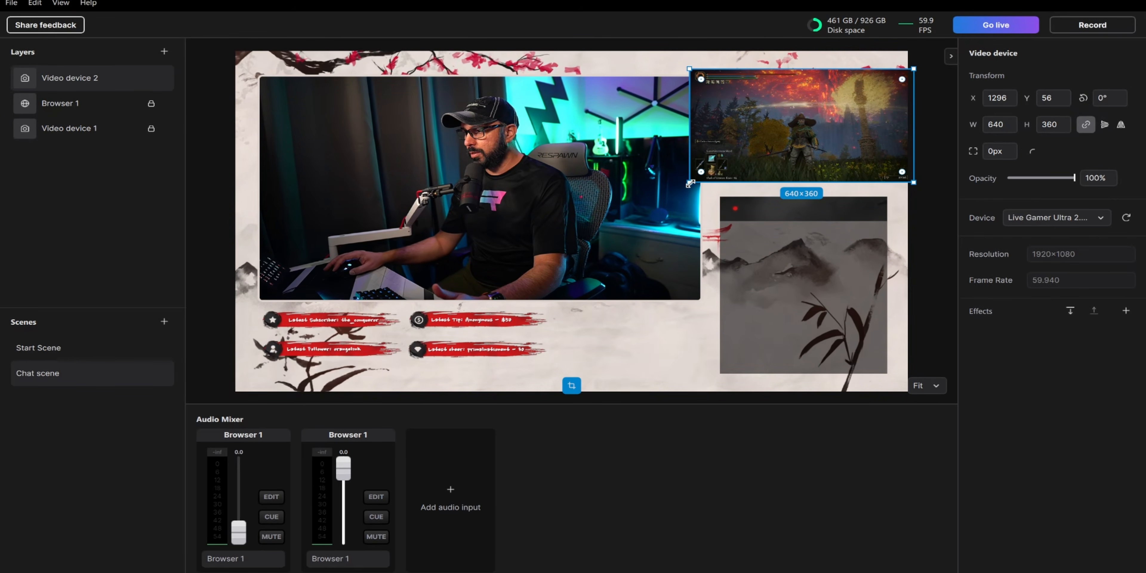
{"action": "left_click_drag", "start_coordinate": [690, 183], "coordinate": [734, 168]}
{"action": "left_click_drag", "start_coordinate": [848, 124], "coordinate": [835, 128]}
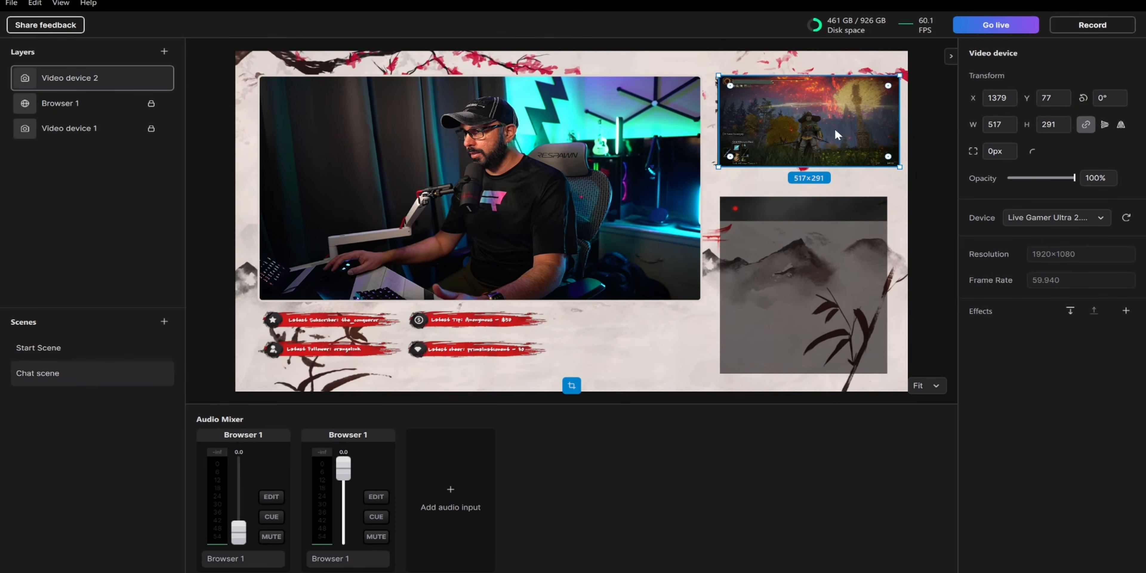
Step: Place the Video device 2 layer beneath Browser 1 and Video device 1 in the layer order and deselect it
{"action": "left_click_drag", "start_coordinate": [110, 79], "coordinate": [110, 129]}
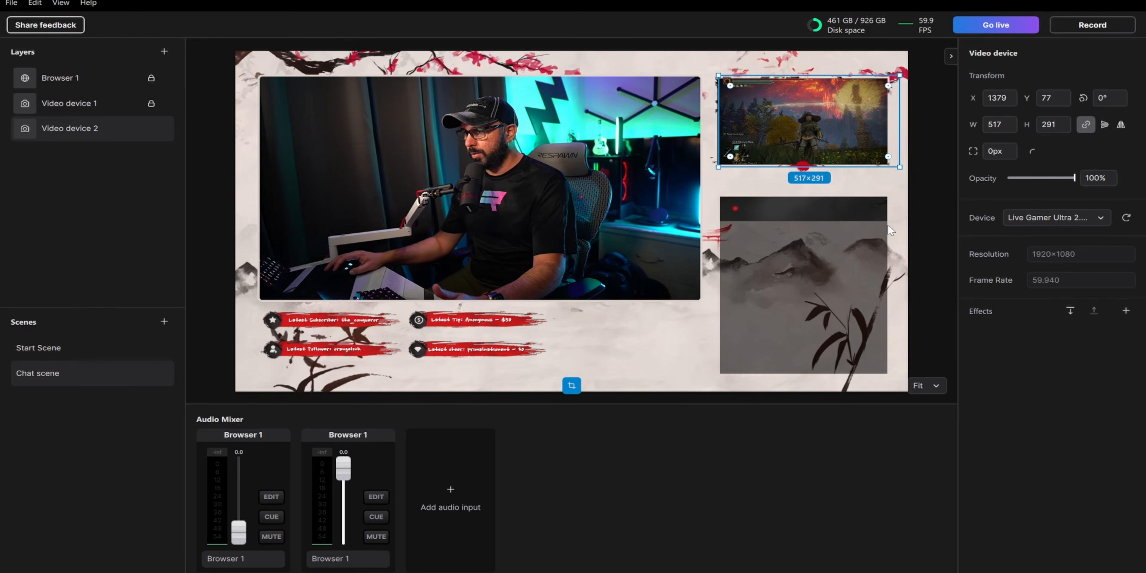
{"action": "left_click", "coordinate": [886, 183]}
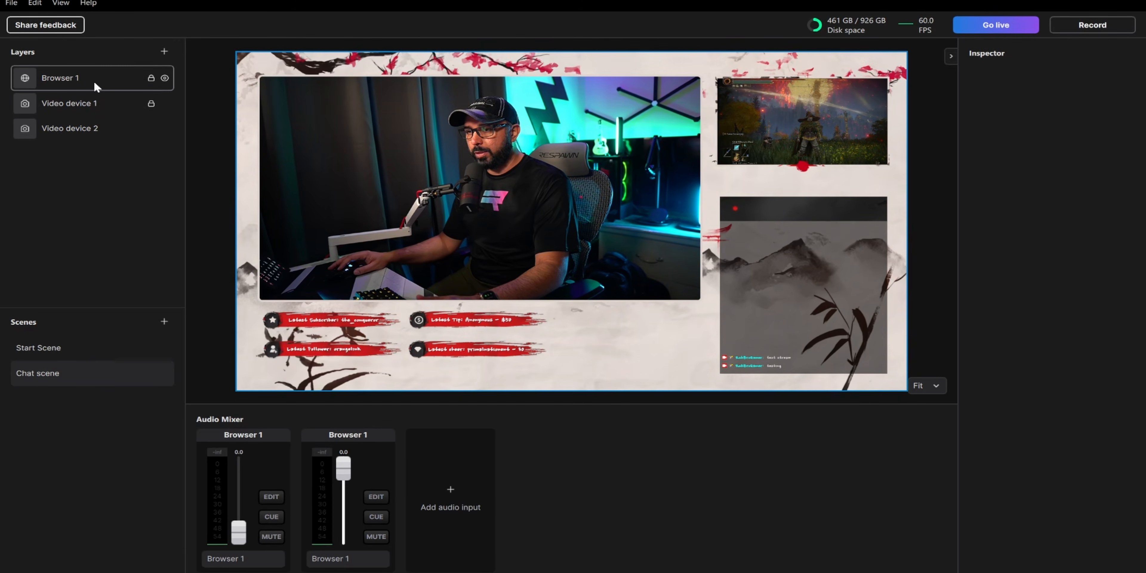
{"action": "left_click", "coordinate": [111, 128]}
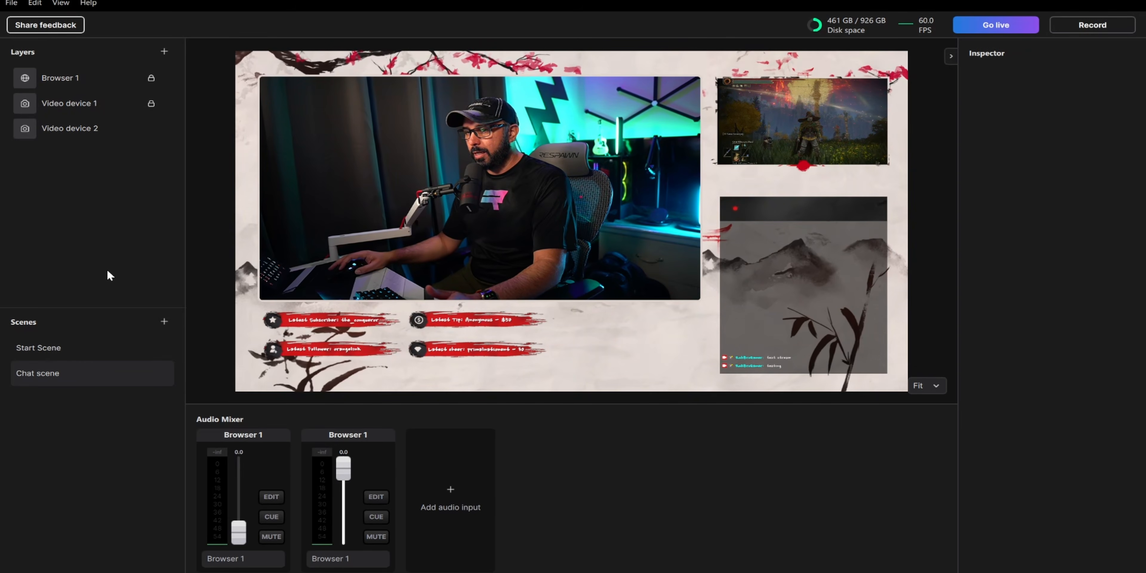
Step: Add an audio input to the mixer with Chat Mic (TC-HELICON GoXLR) as its device
{"action": "left_click", "coordinate": [450, 490]}
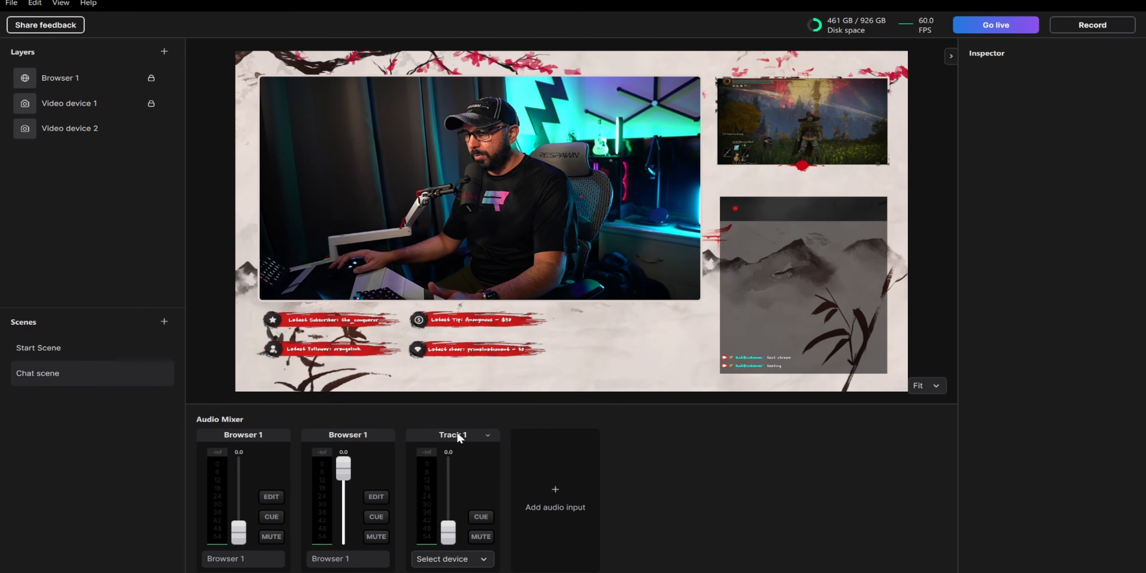
{"action": "left_click", "coordinate": [486, 434]}
{"action": "left_click", "coordinate": [447, 435]}
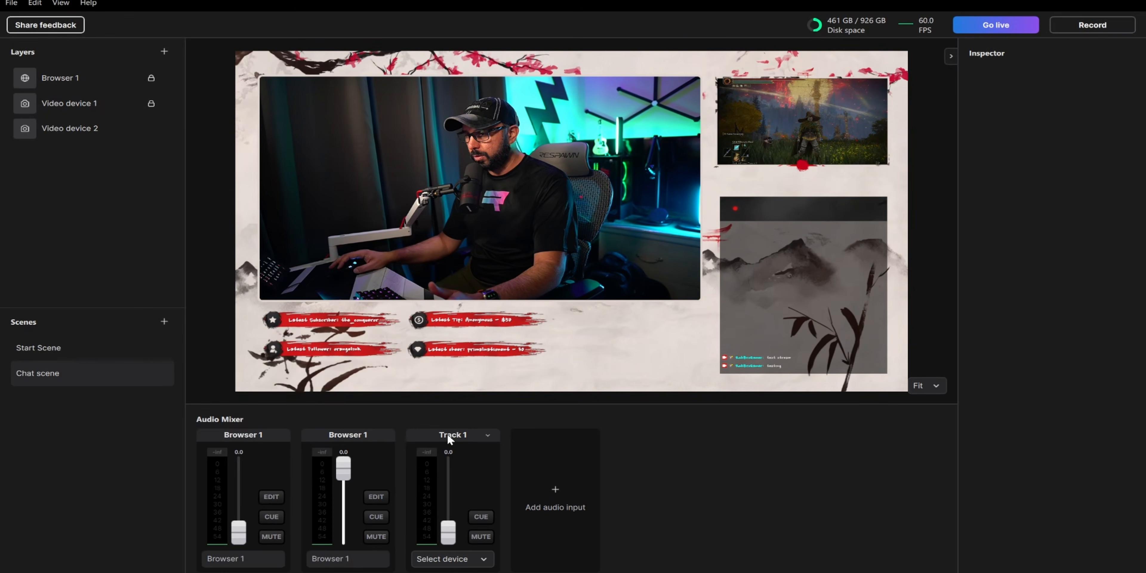
{"action": "left_click", "coordinate": [452, 558]}
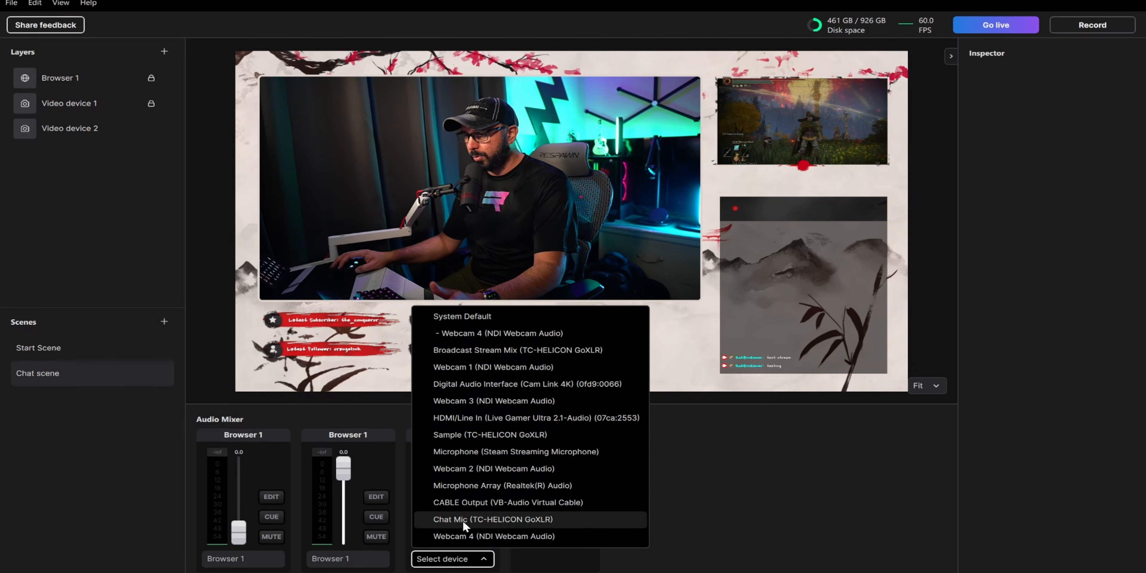
{"action": "left_click", "coordinate": [480, 520]}
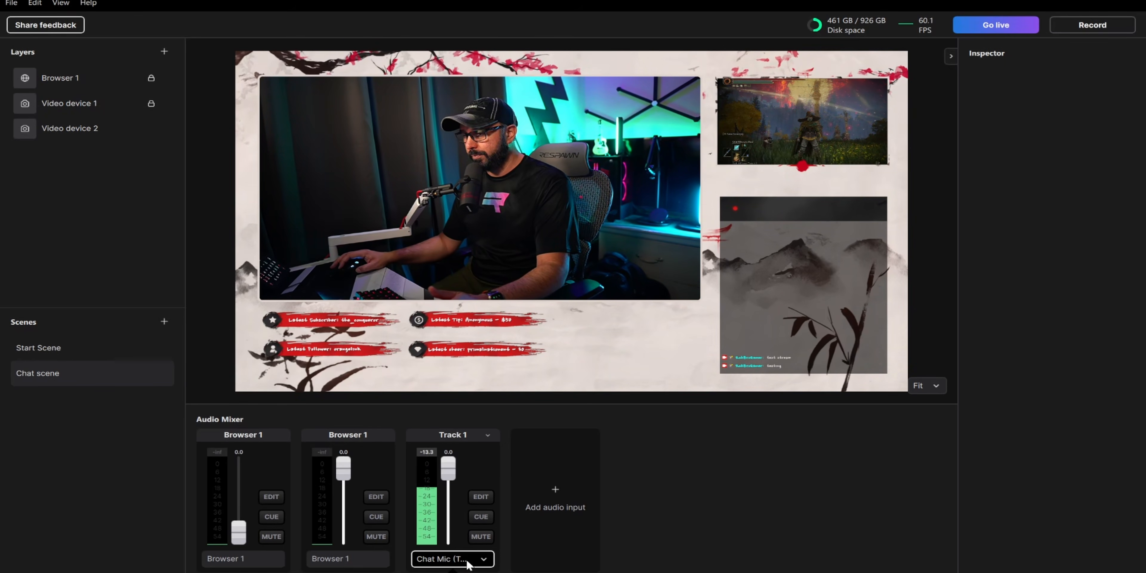
Step: Rename the Chat Mic audio track as Main Mic
{"action": "double_click", "coordinate": [450, 434]}
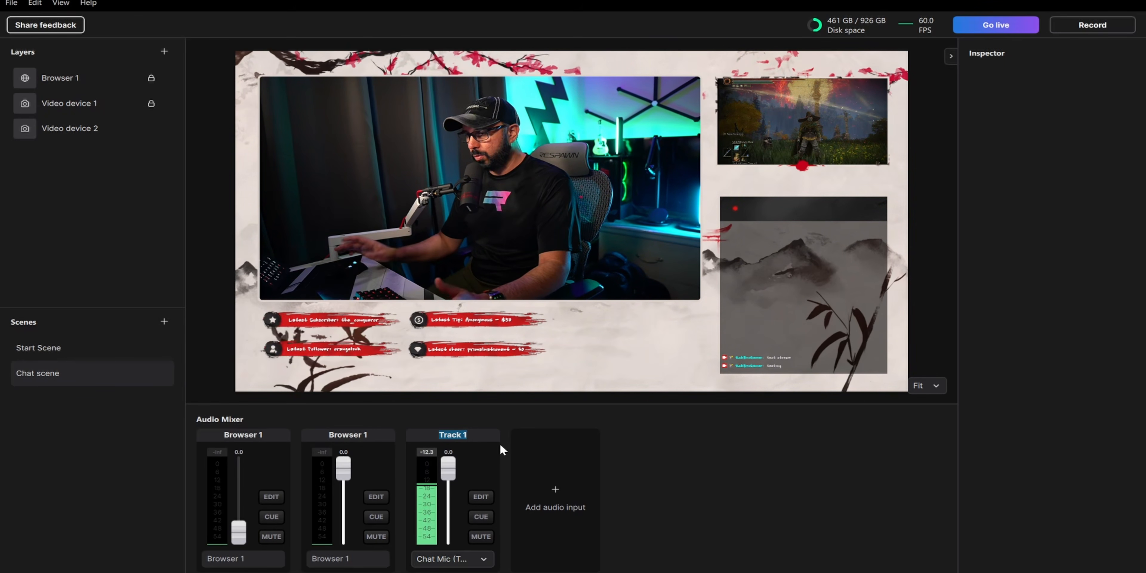
{"action": "key", "text": "BackSpace"}
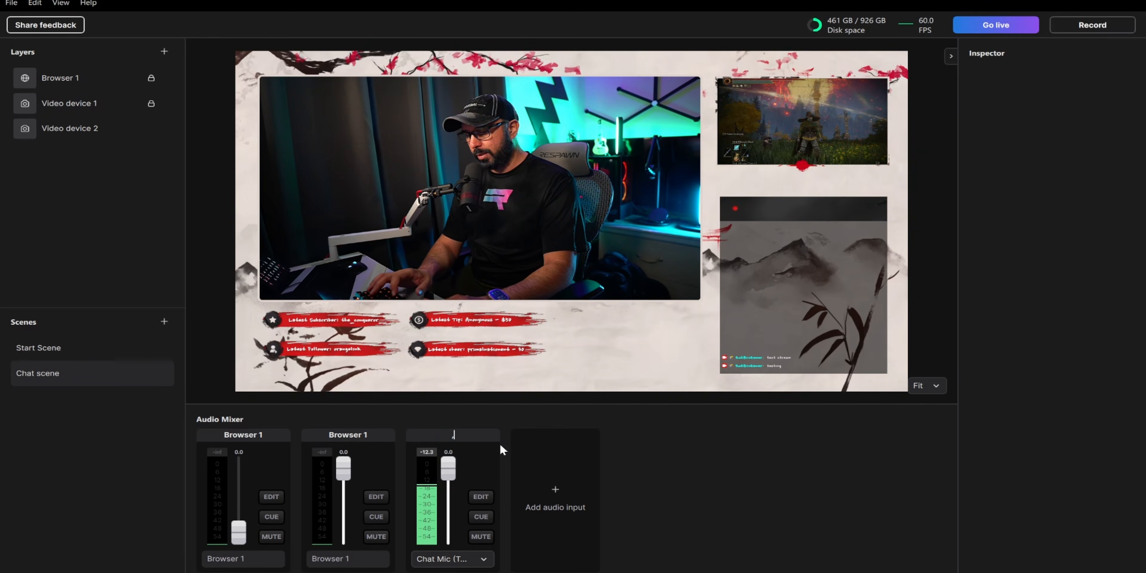
{"action": "type", "text": "Main"}
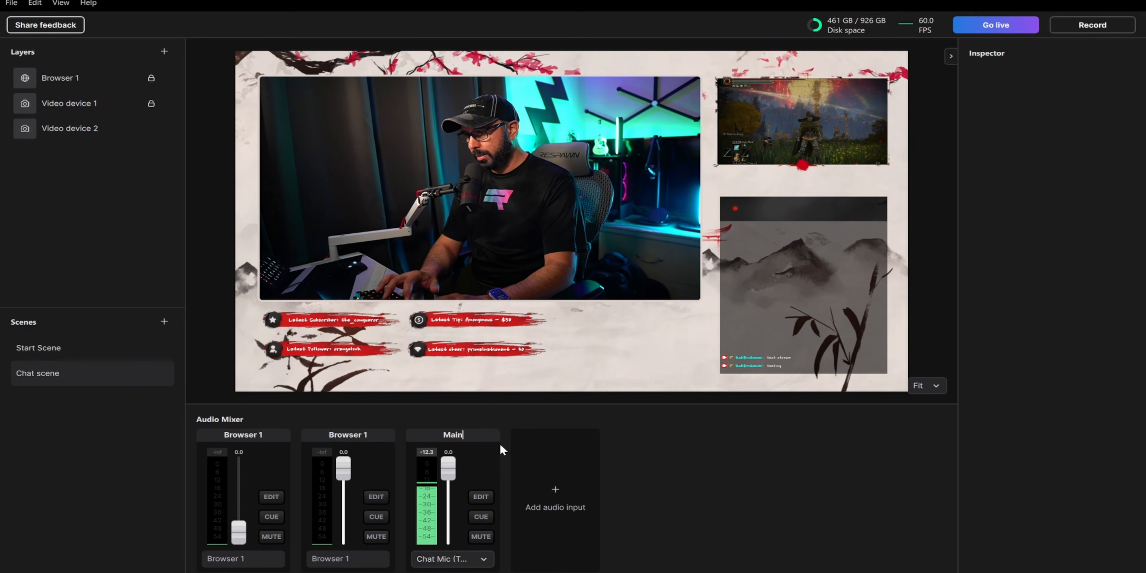
{"action": "type", "text": " Mic"}
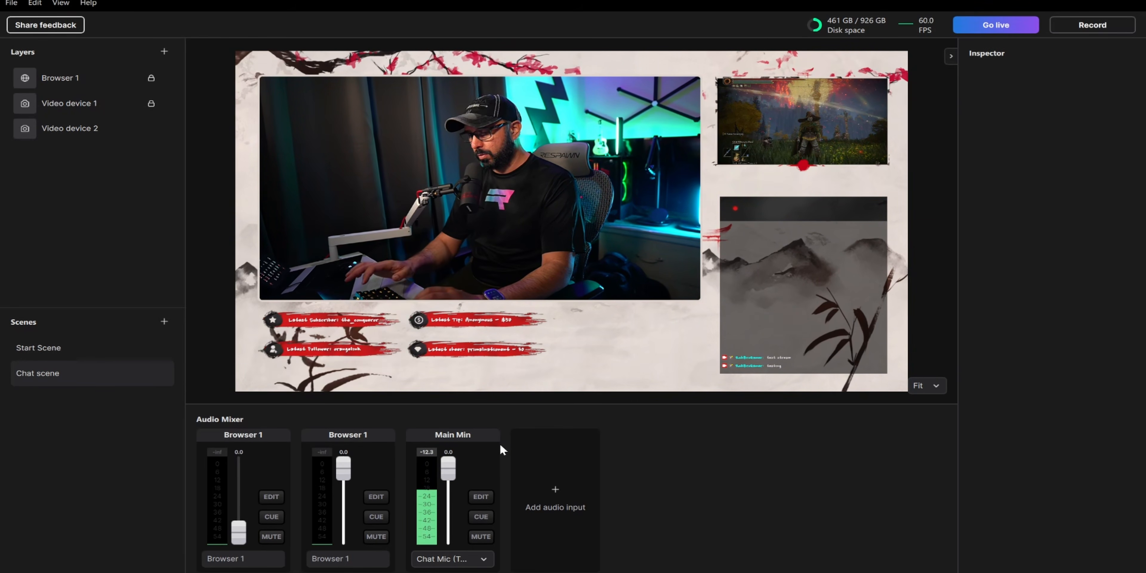
{"action": "key", "text": "Return"}
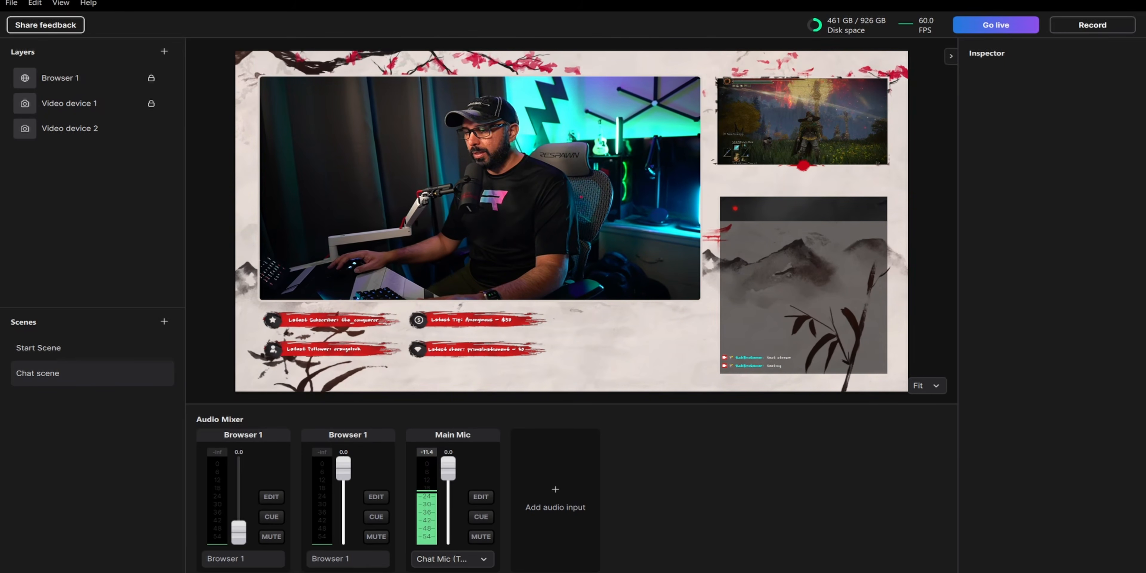
Step: Switch to StreamElements in the browser and examine the dashboard's recent activity feed and its alert controls
{"action": "mouse_move", "coordinate": [484, 572]}
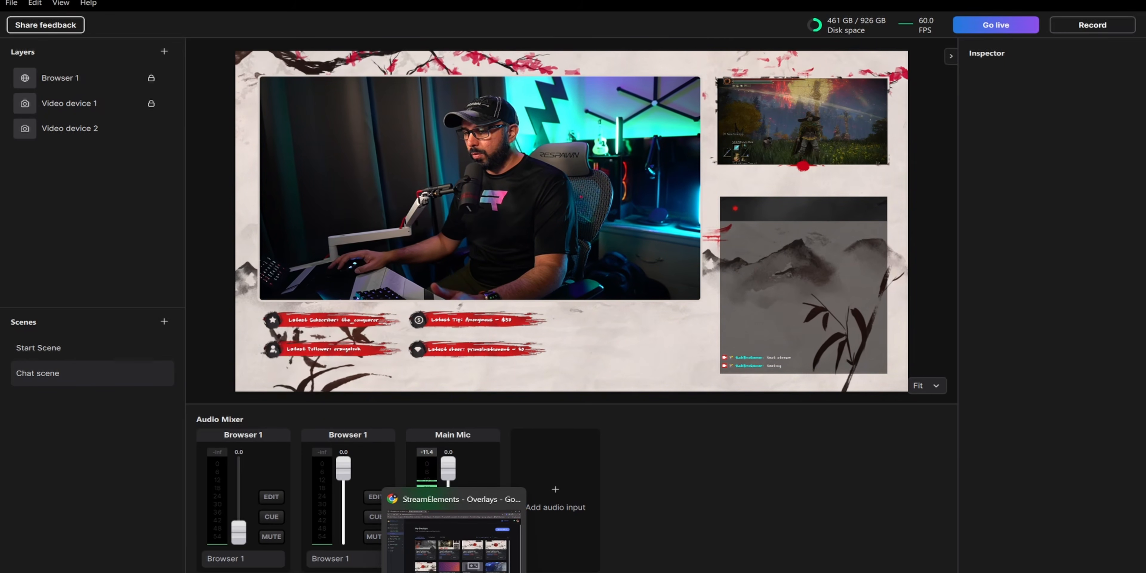
{"action": "left_click", "coordinate": [454, 572]}
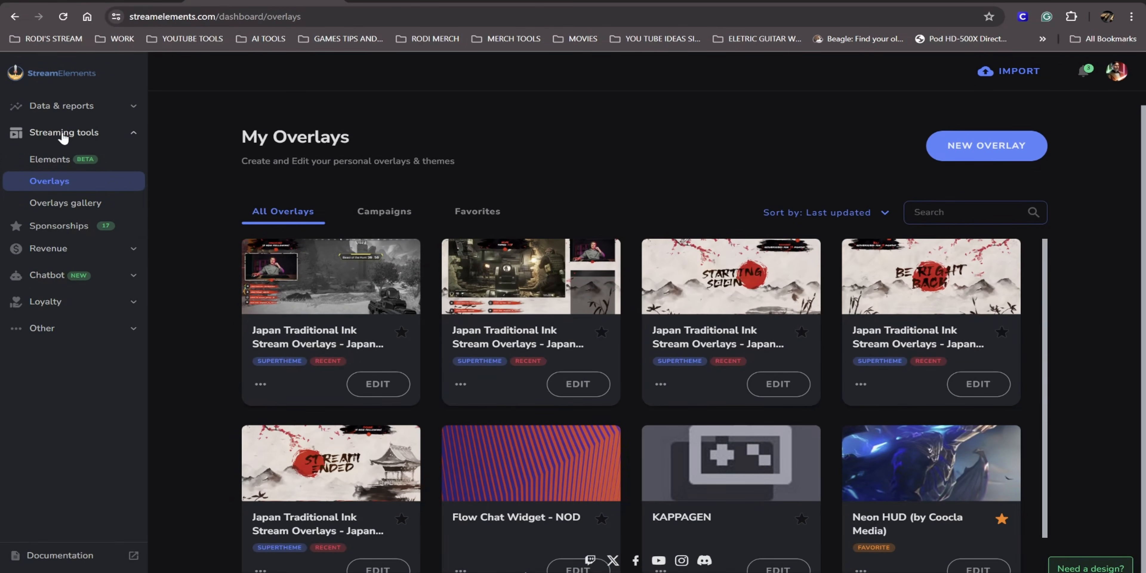
{"action": "left_click", "coordinate": [58, 73]}
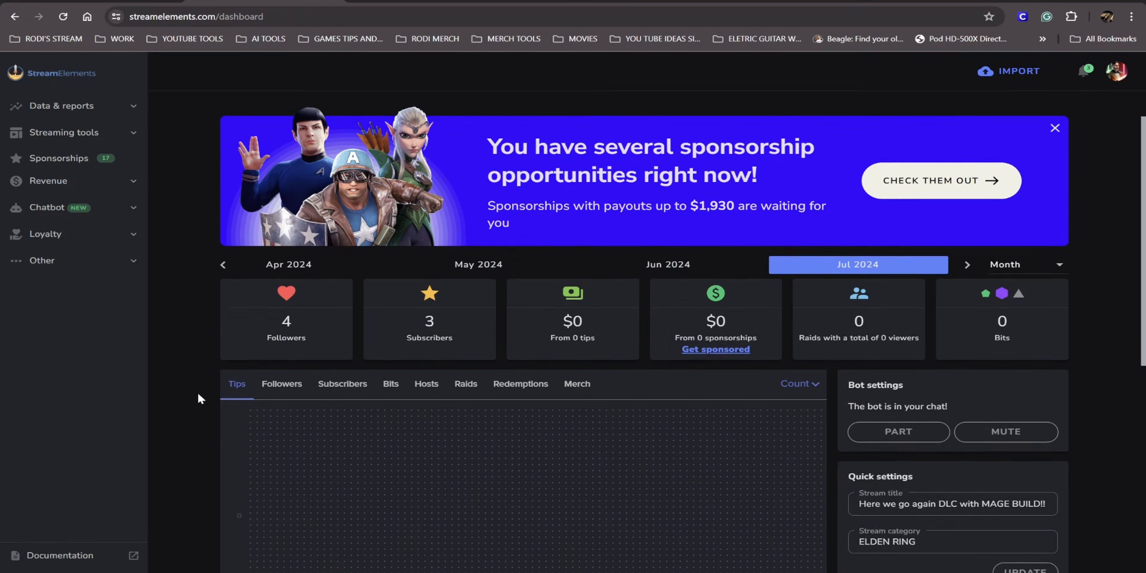
{"action": "scroll", "coordinate": [198, 397], "scroll_direction": "down", "scroll_amount": 5}
{"action": "scroll", "coordinate": [574, 427], "scroll_direction": "down", "scroll_amount": 3}
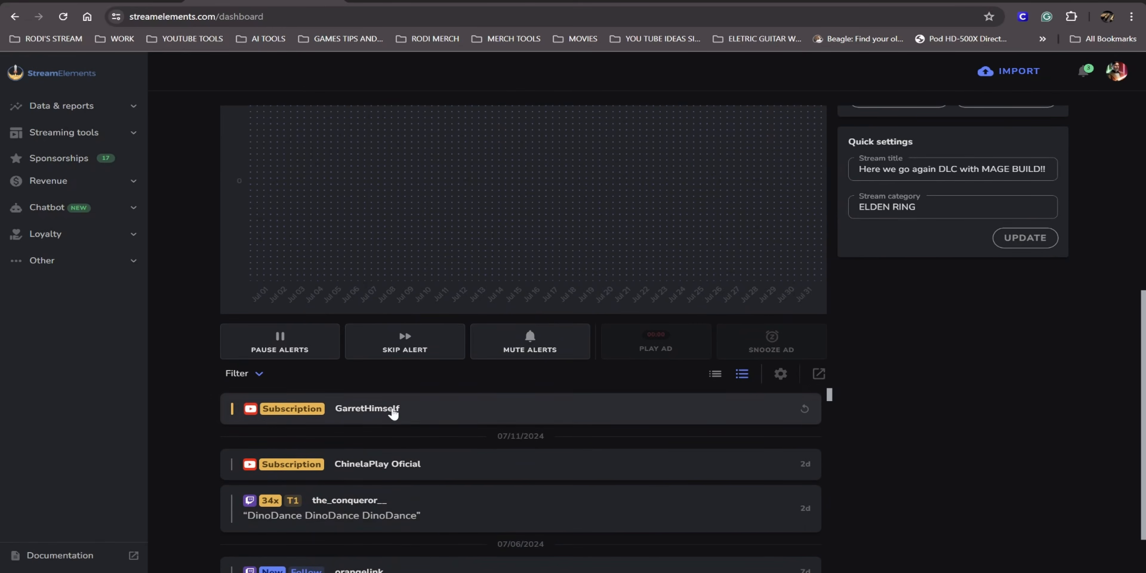
{"action": "scroll", "coordinate": [473, 476], "scroll_direction": "down", "scroll_amount": 3}
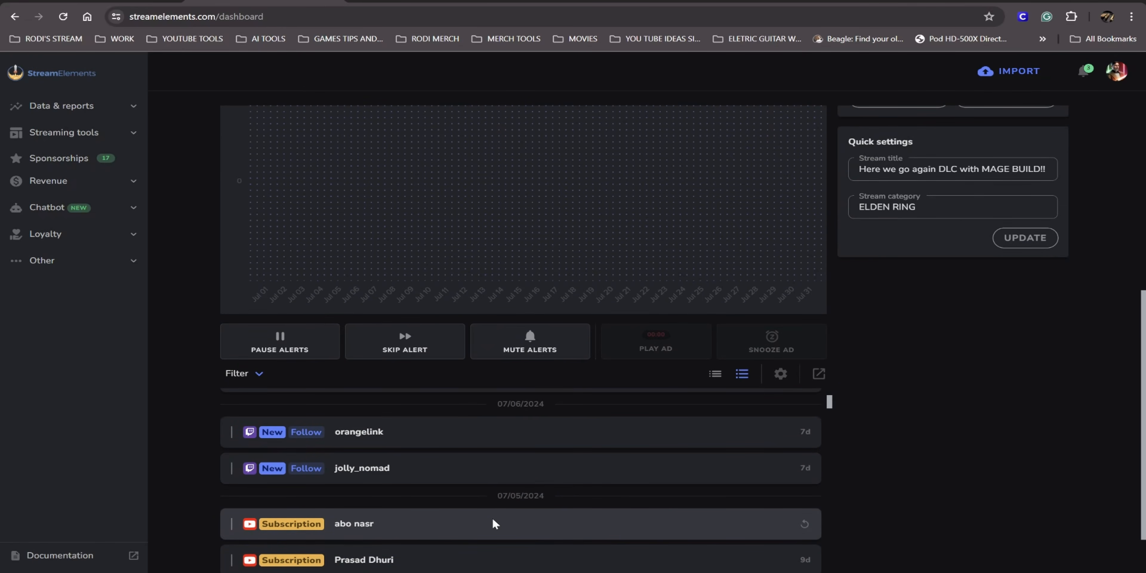
{"action": "scroll", "coordinate": [513, 531], "scroll_direction": "up", "scroll_amount": 3}
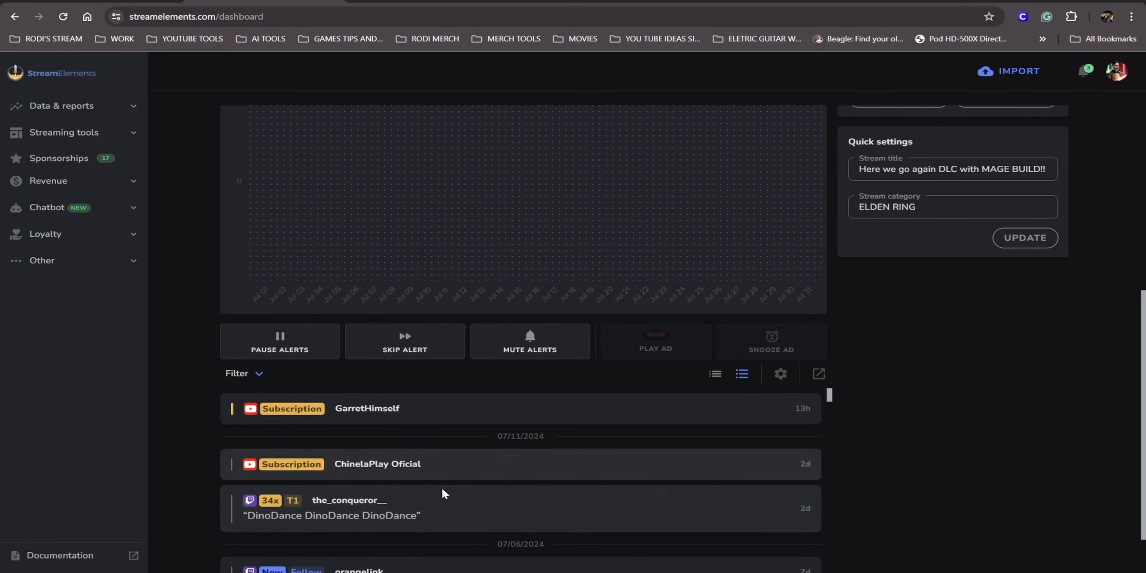
{"action": "scroll", "coordinate": [312, 455], "scroll_direction": "down", "scroll_amount": 2}
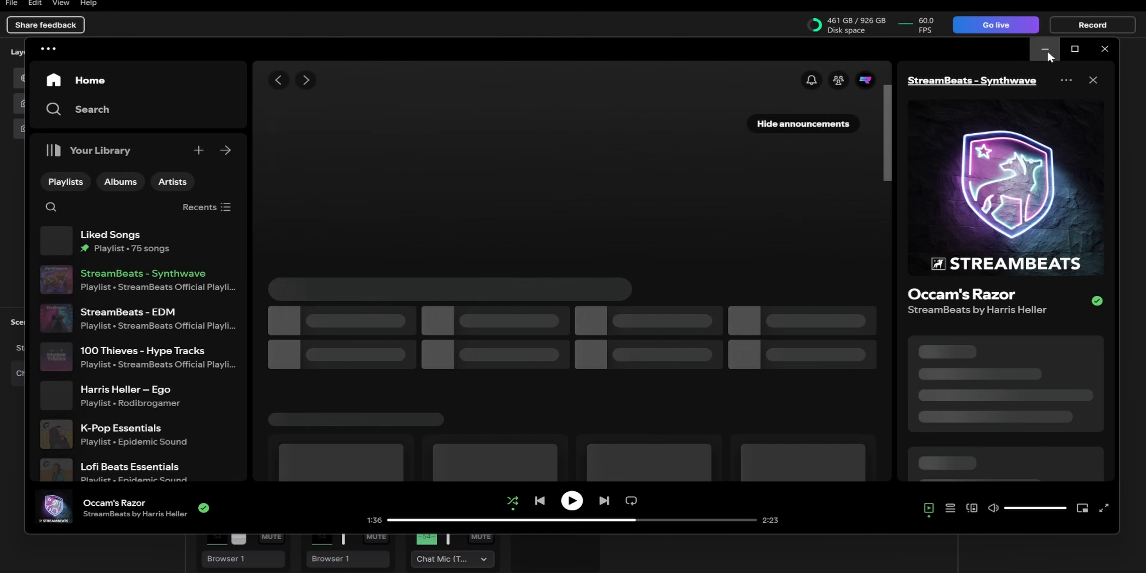
Step: Minimize the music player and add another mixer audio input with Broadcast Stream Mix (TC-HELICON GoXLR) as its device
{"action": "left_click", "coordinate": [1045, 49]}
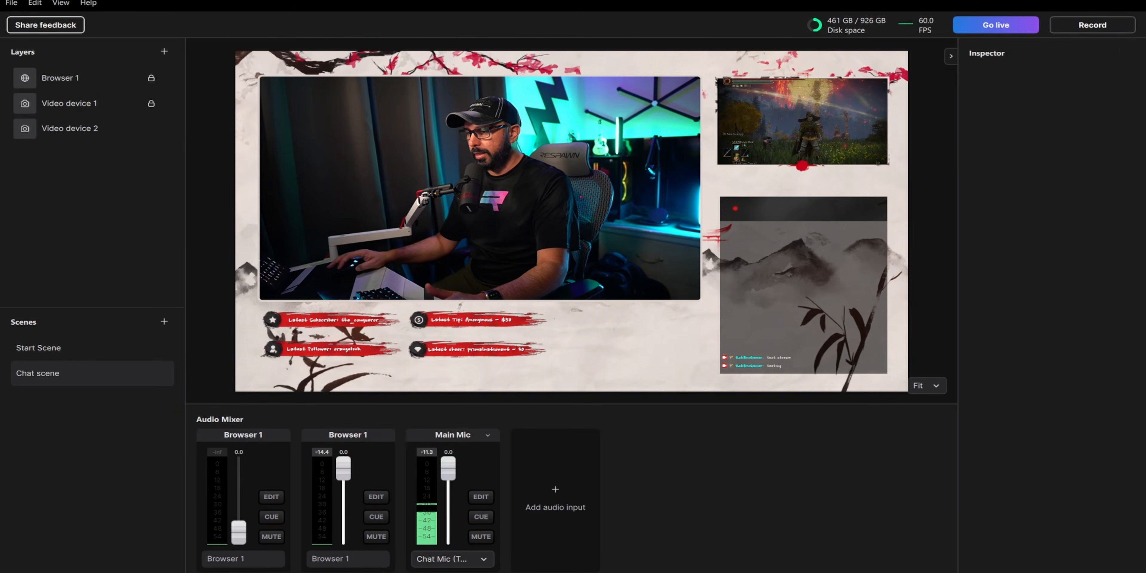
{"action": "left_click", "coordinate": [556, 489]}
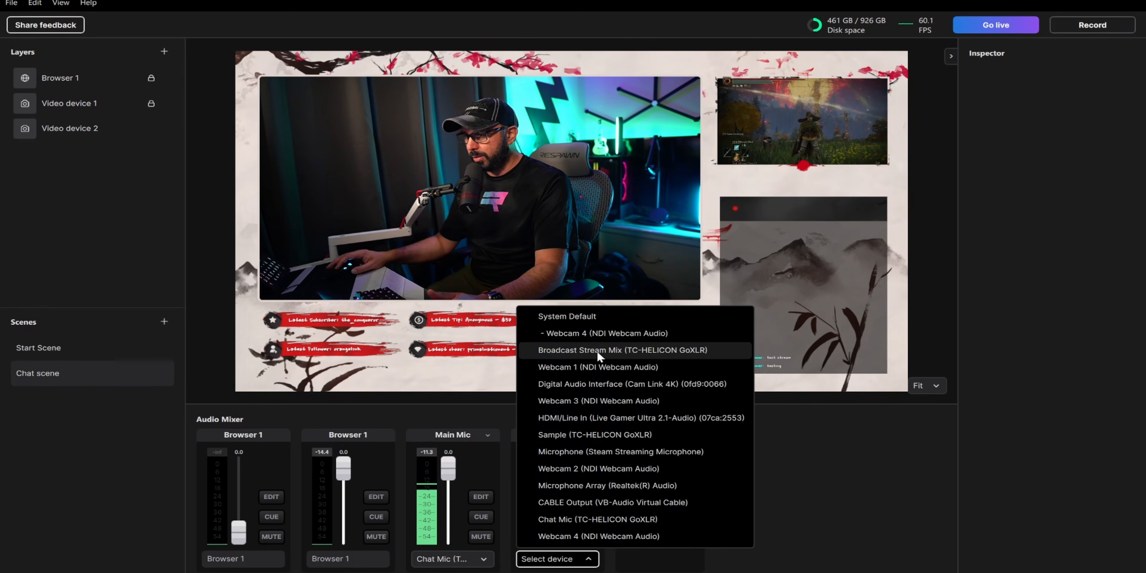
{"action": "left_click", "coordinate": [585, 350]}
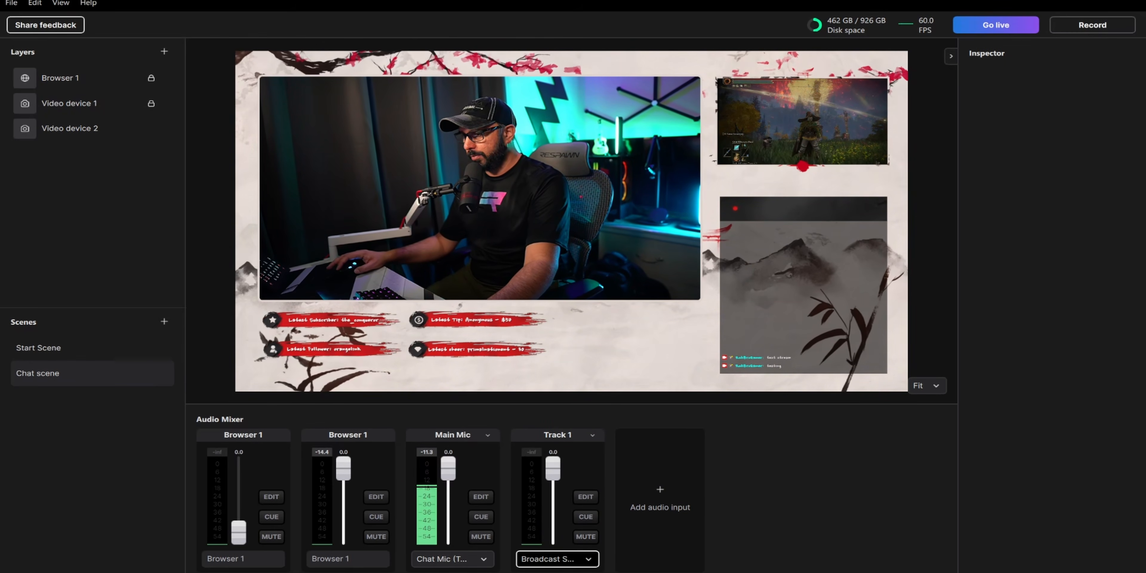
{"action": "left_click", "coordinate": [513, 570]}
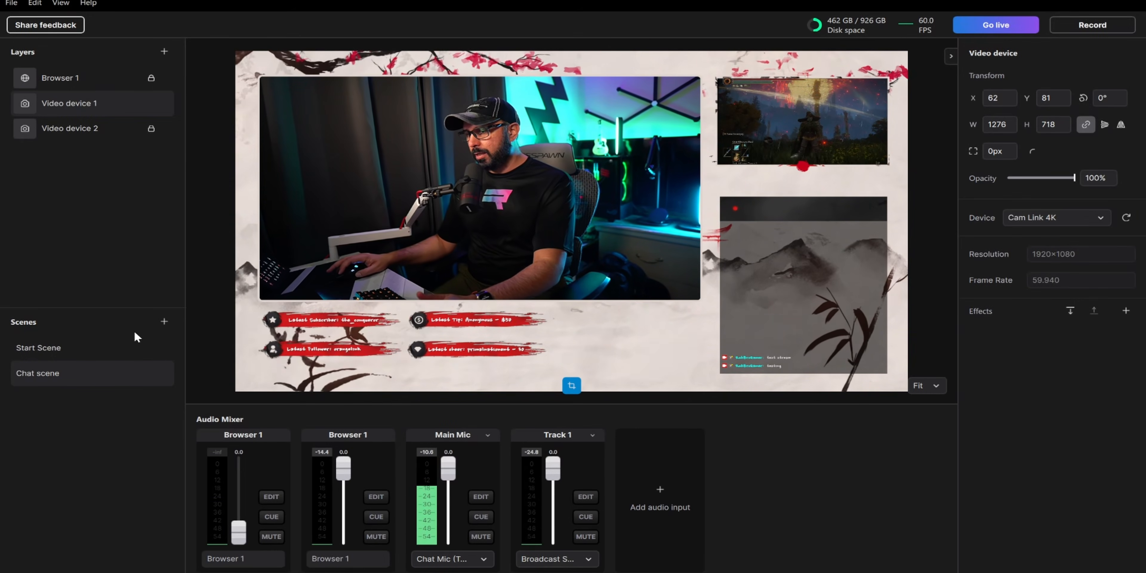
Step: Add a new scene and name it BRB
{"action": "left_click", "coordinate": [165, 324]}
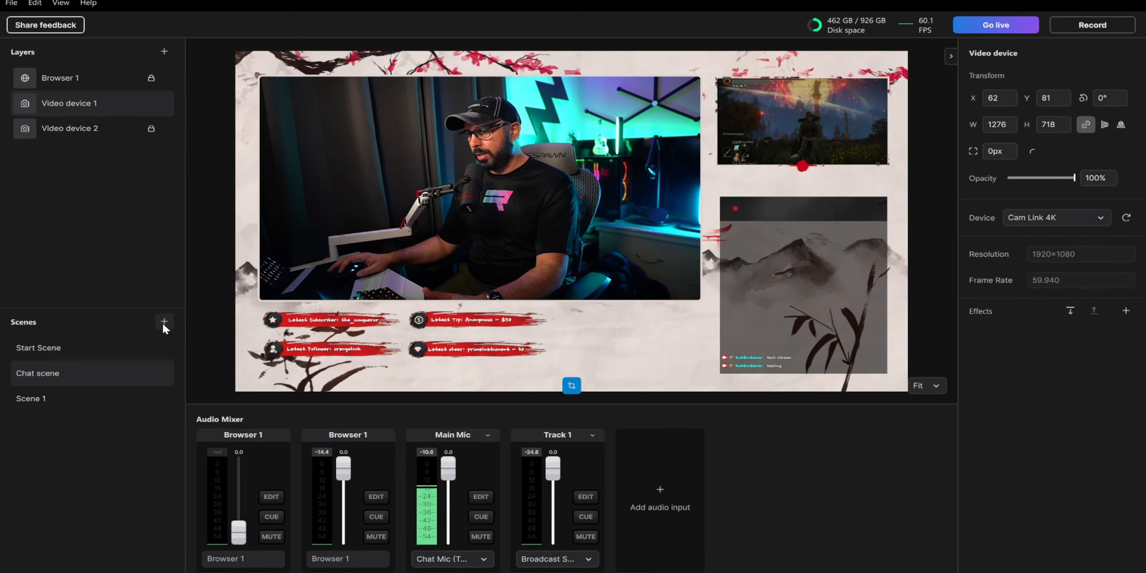
{"action": "left_click", "coordinate": [41, 400]}
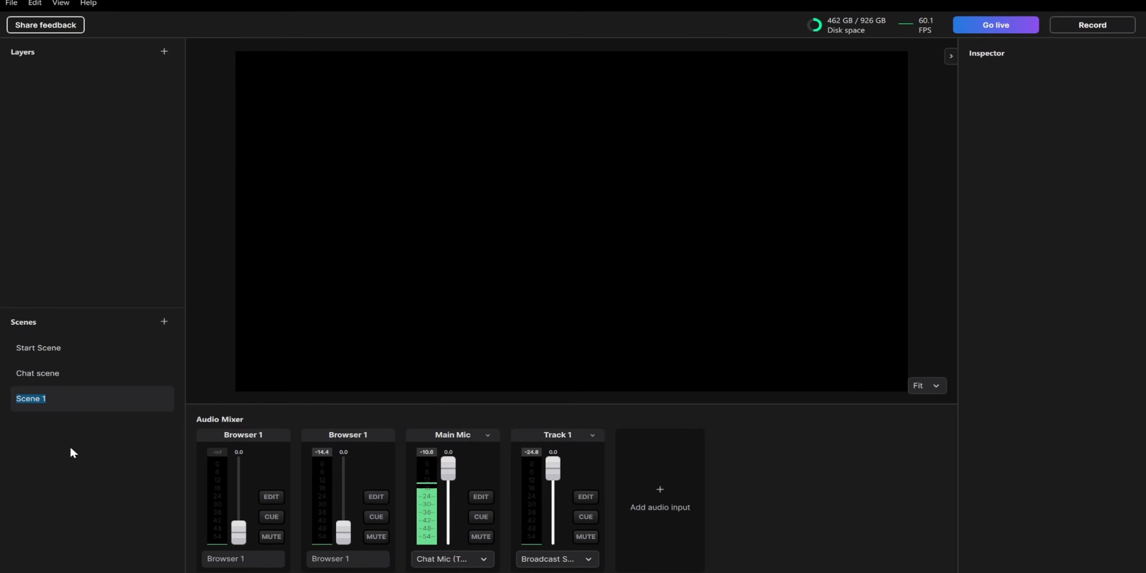
{"action": "type", "text": "BRB"}
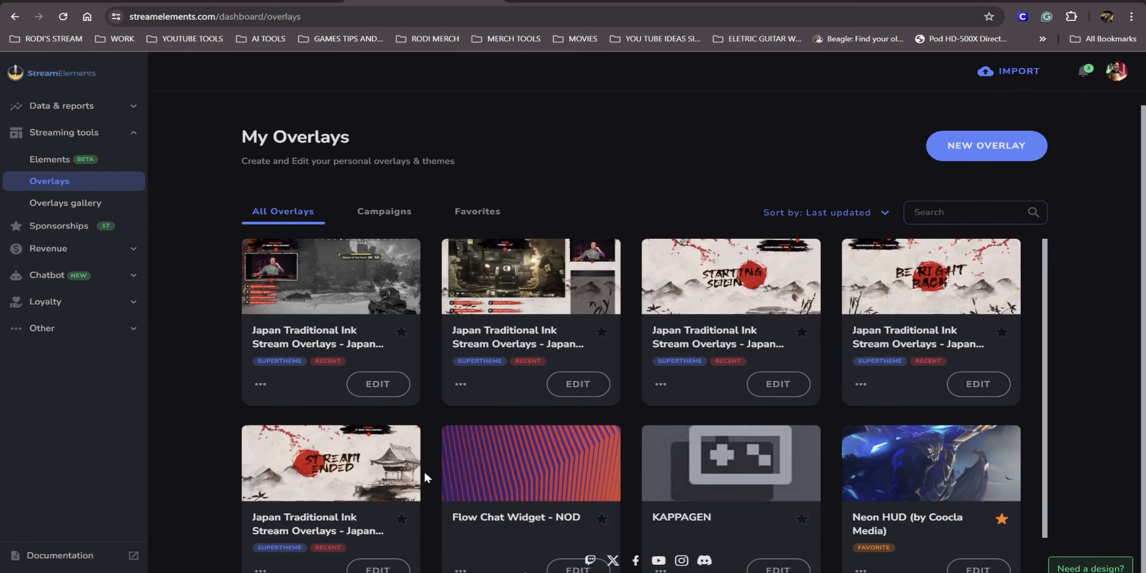
Step: Copy the Be Right Back overlay's URL from StreamElements and add a browser layer fitted to the canvas in Meld Studio's BRB scene
{"action": "left_click", "coordinate": [861, 386]}
{"action": "left_click", "coordinate": [893, 410]}
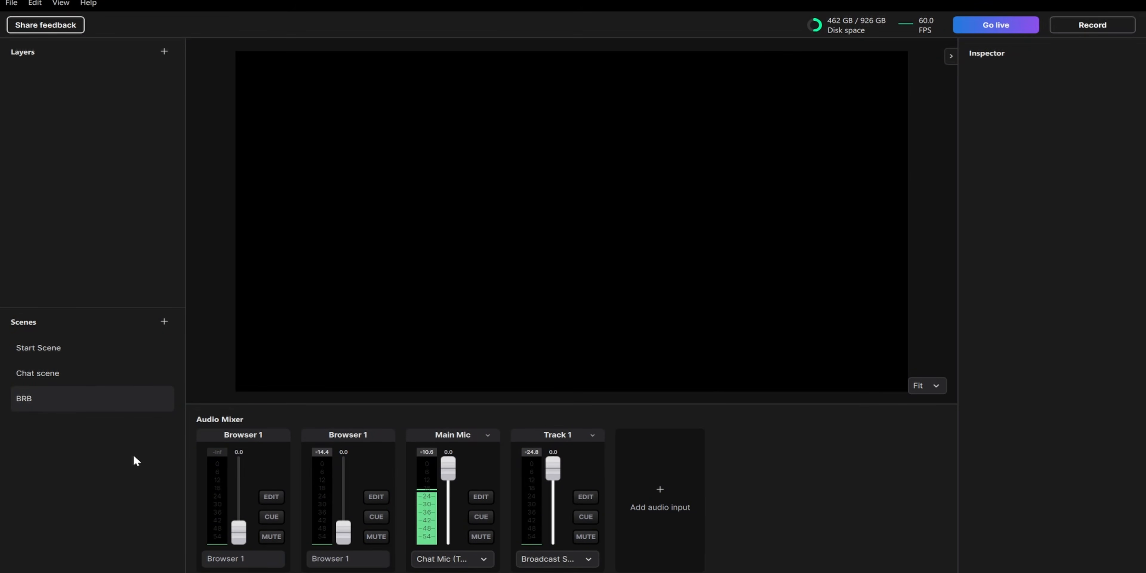
{"action": "left_click", "coordinate": [165, 52]}
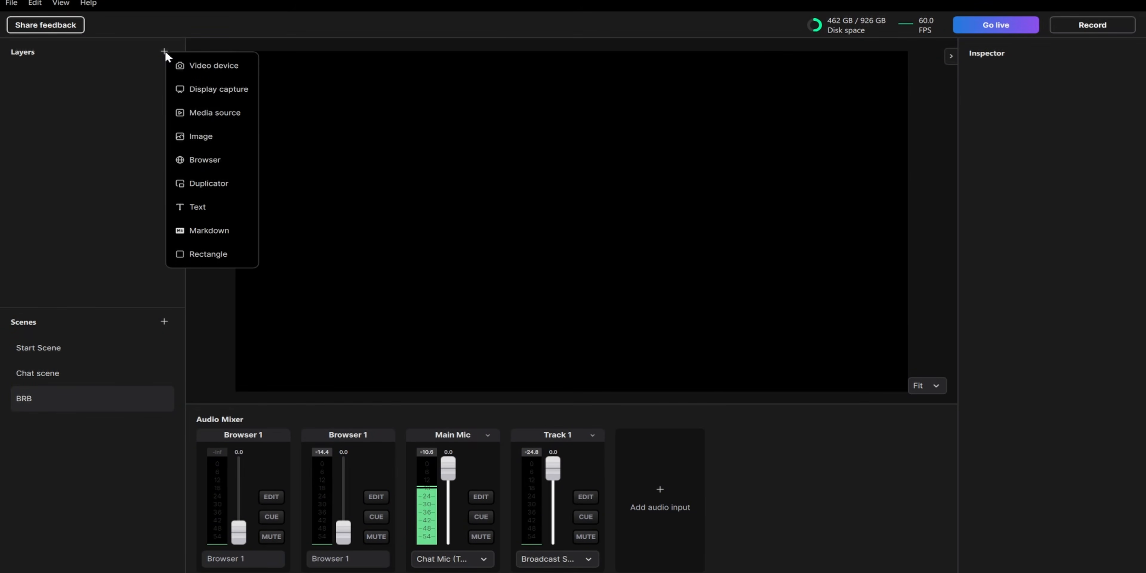
{"action": "left_click", "coordinate": [210, 159]}
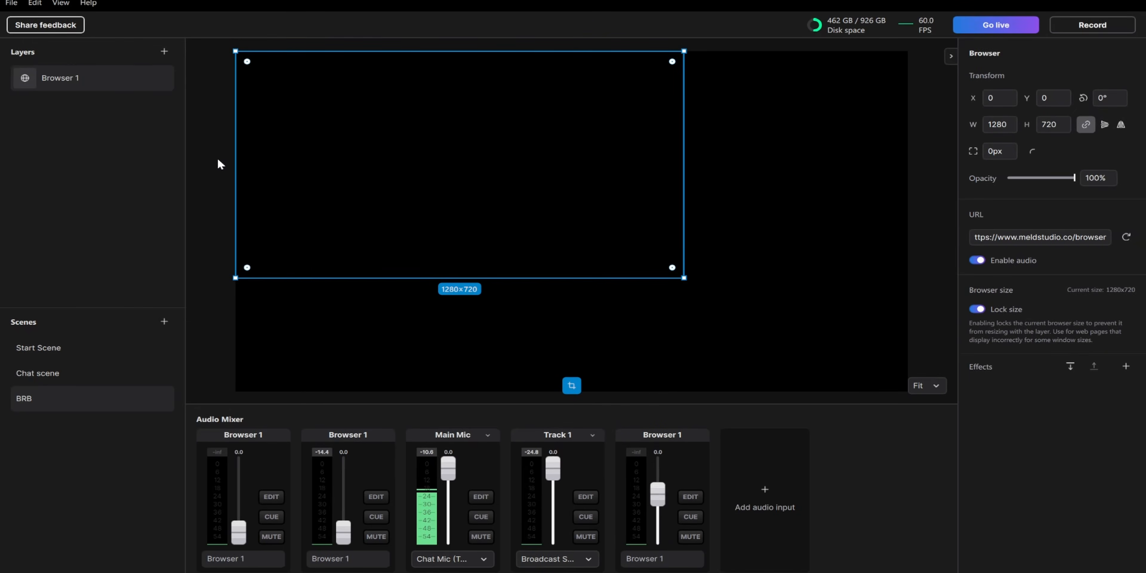
{"action": "right_click", "coordinate": [549, 176]}
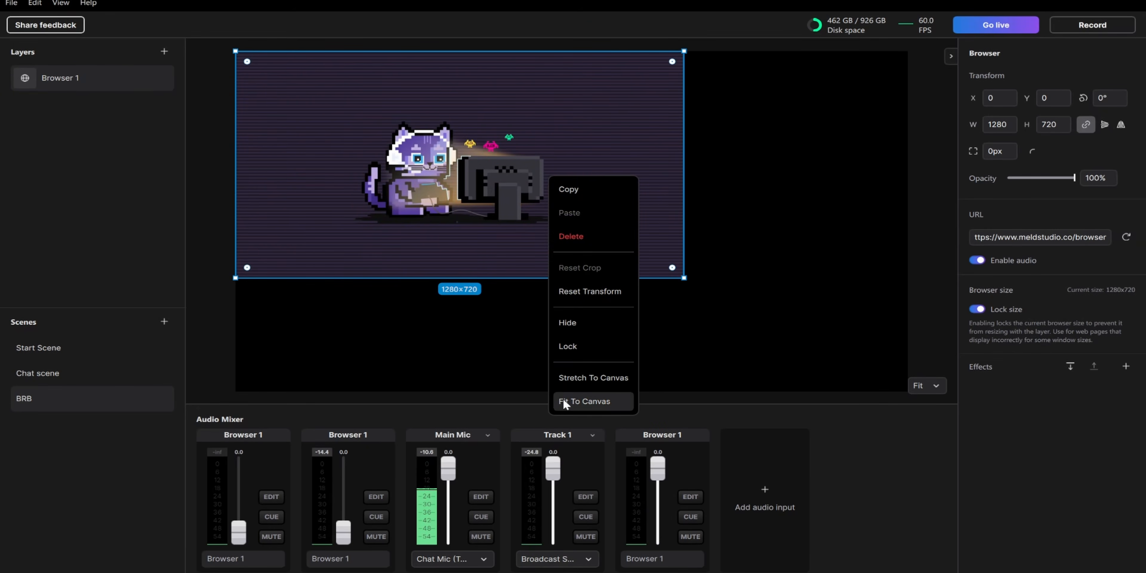
{"action": "left_click", "coordinate": [599, 411]}
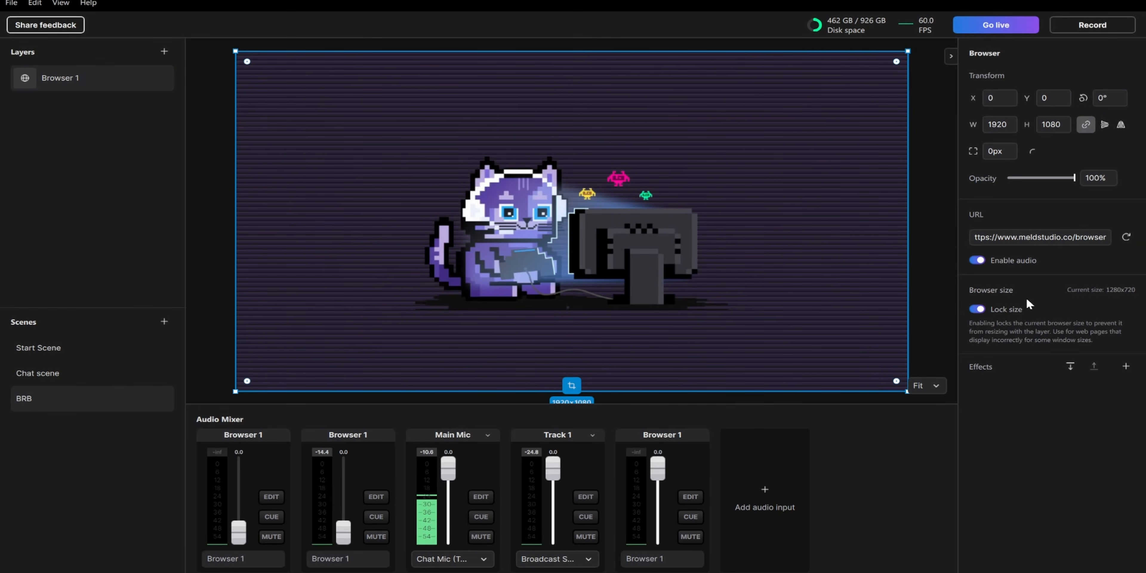
Step: Replace the BRB browser layer's URL with the copied overlay link and toggle its size lock to refresh the browser size to 1920x1080
{"action": "triple_click", "coordinate": [1040, 238]}
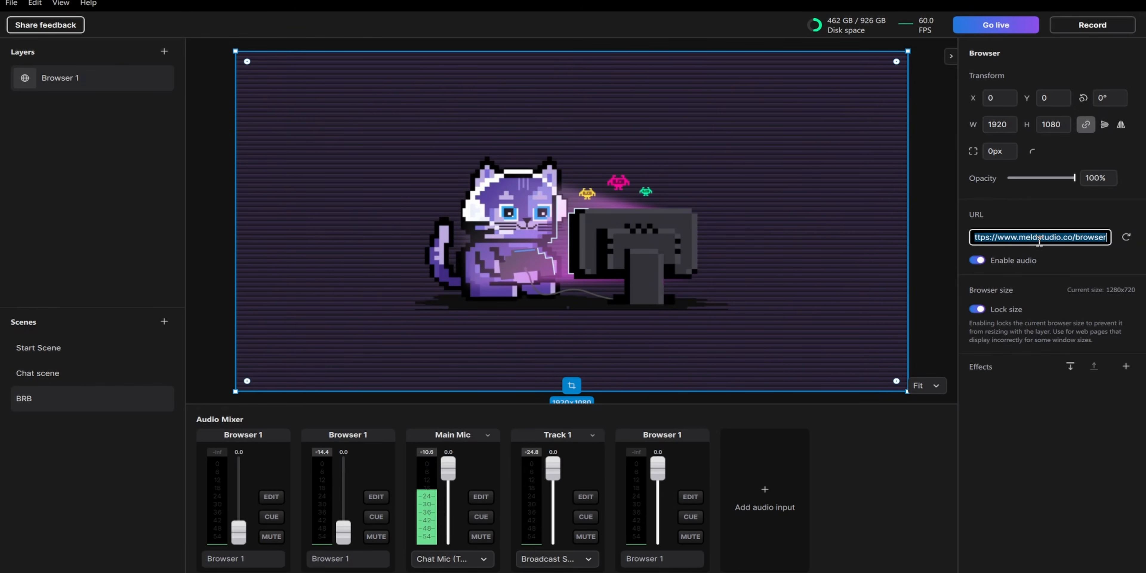
{"action": "key", "text": "BackSpace"}
{"action": "key", "text": "ctrl+v"}
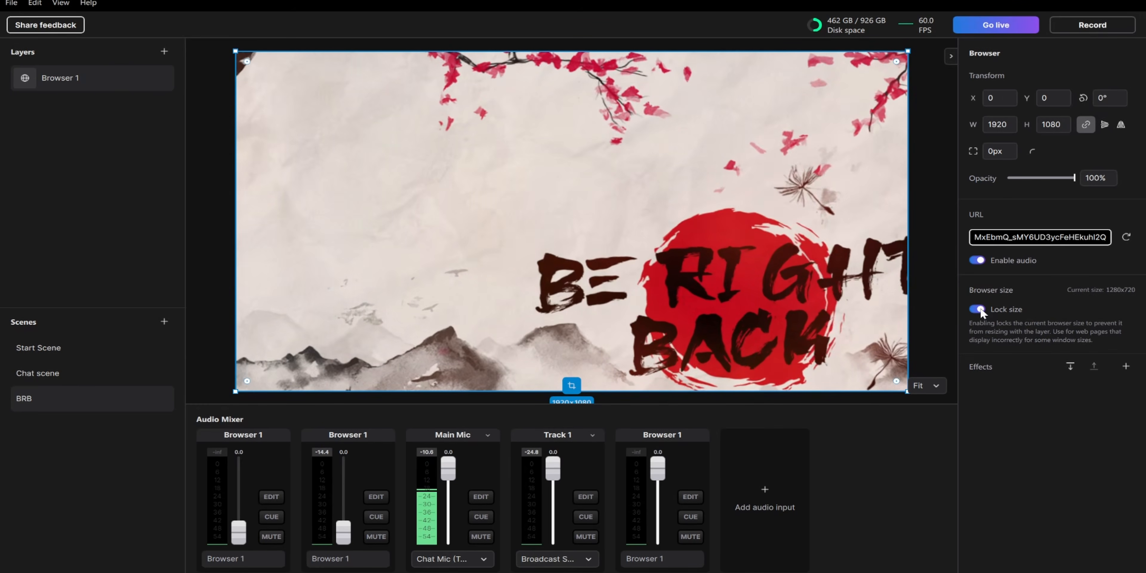
{"action": "left_click", "coordinate": [979, 310]}
{"action": "left_click", "coordinate": [975, 309]}
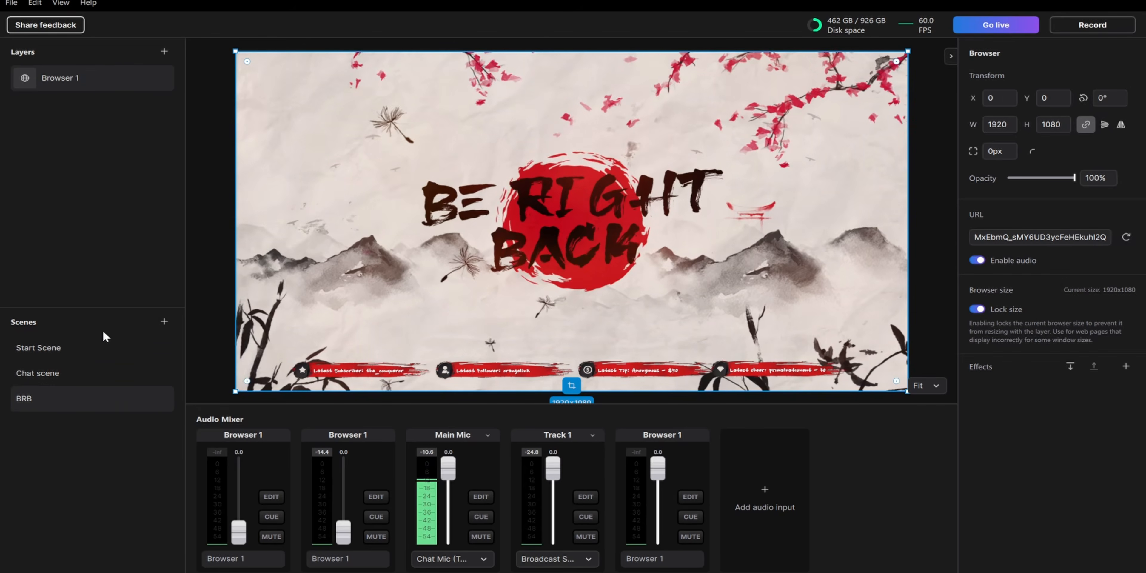
Step: Add a scene named Game Scene and copy the URL of the first Japan Traditional Ink overlay in StreamElements
{"action": "left_click", "coordinate": [163, 320]}
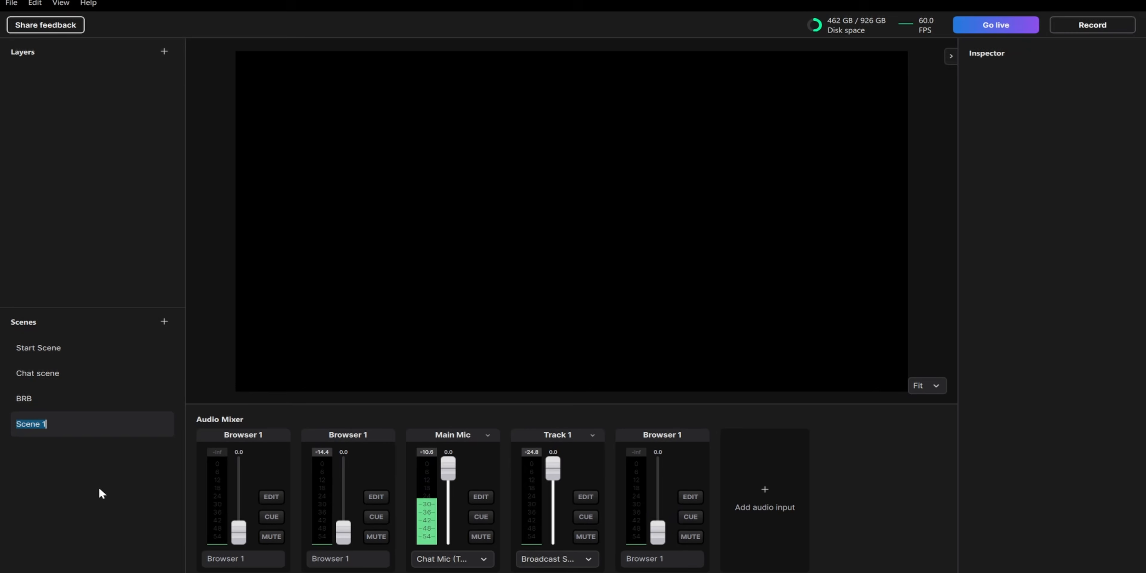
{"action": "type", "text": "Game Scene"}
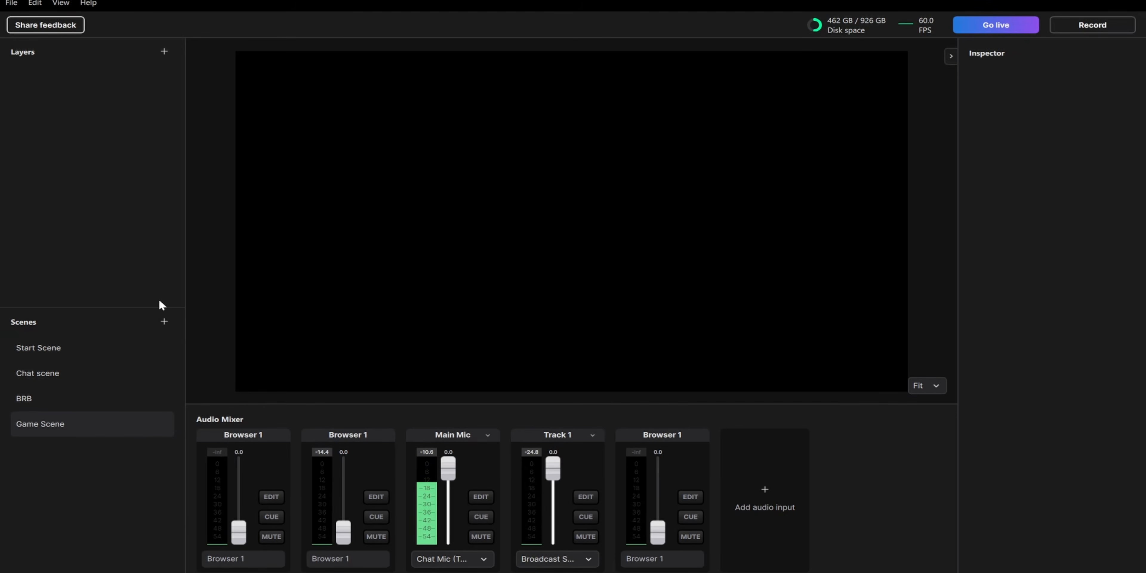
{"action": "left_click", "coordinate": [454, 572]}
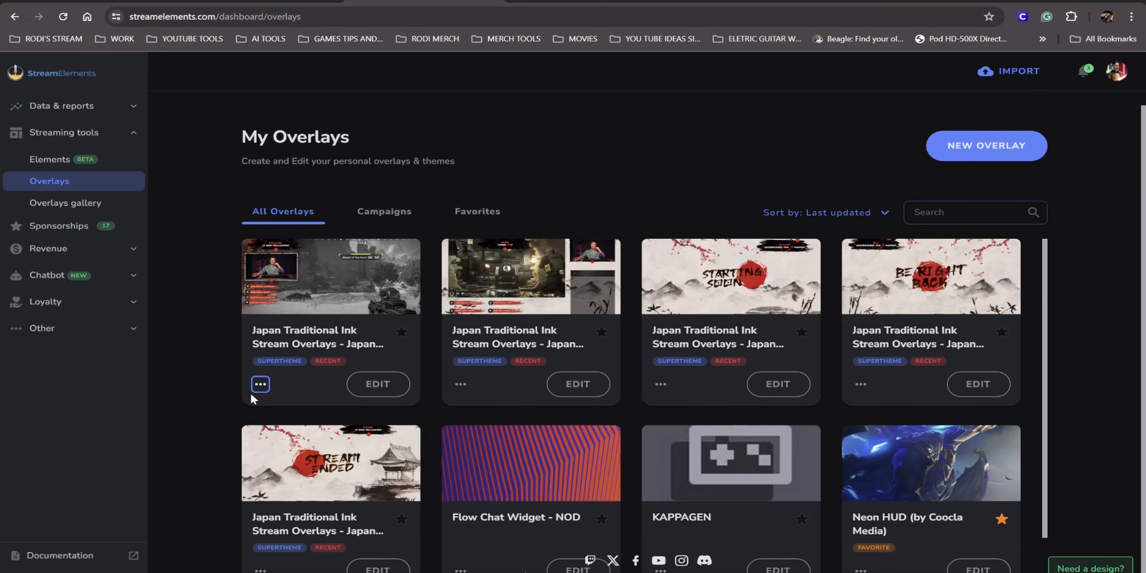
{"action": "left_click", "coordinate": [259, 385]}
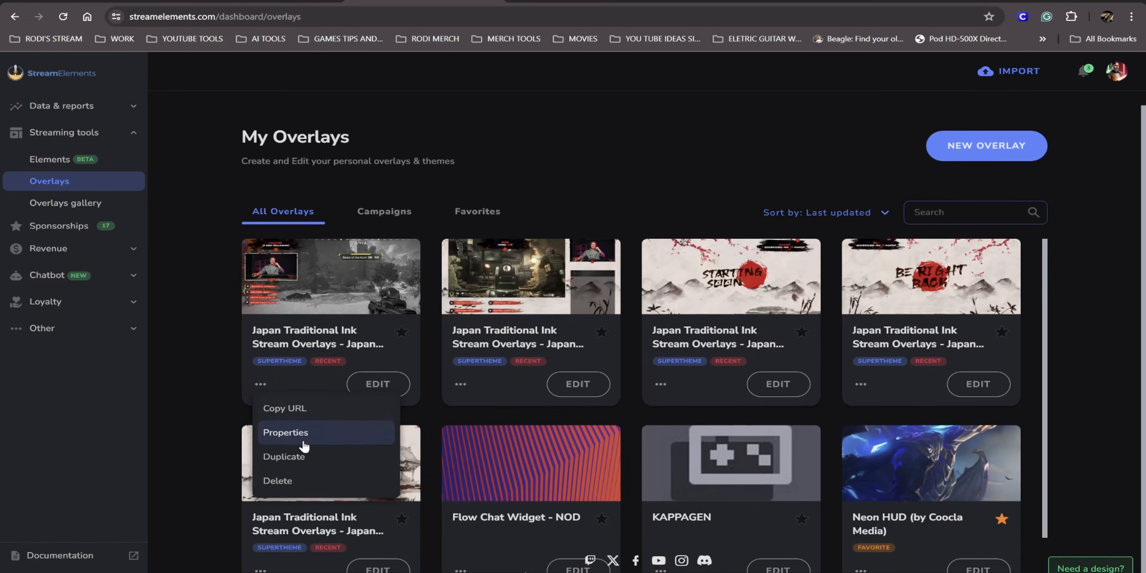
{"action": "left_click", "coordinate": [321, 415]}
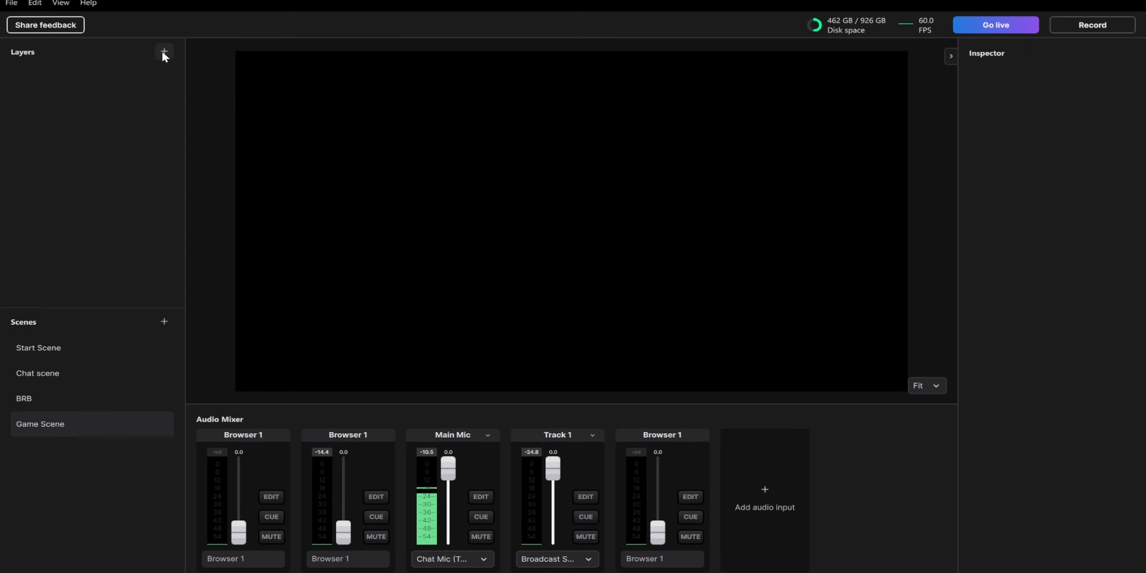
Step: Return to Meld Studio, add a browser layer to the Game Scene and fit it to the canvas
{"action": "left_click", "coordinate": [164, 51]}
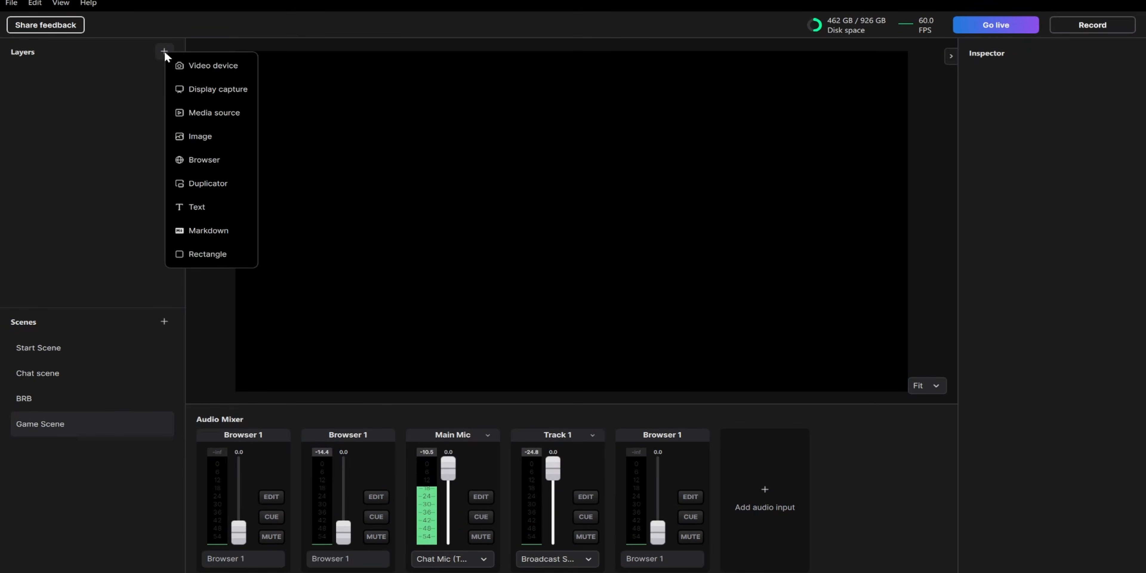
{"action": "left_click", "coordinate": [207, 158]}
{"action": "right_click", "coordinate": [583, 198]}
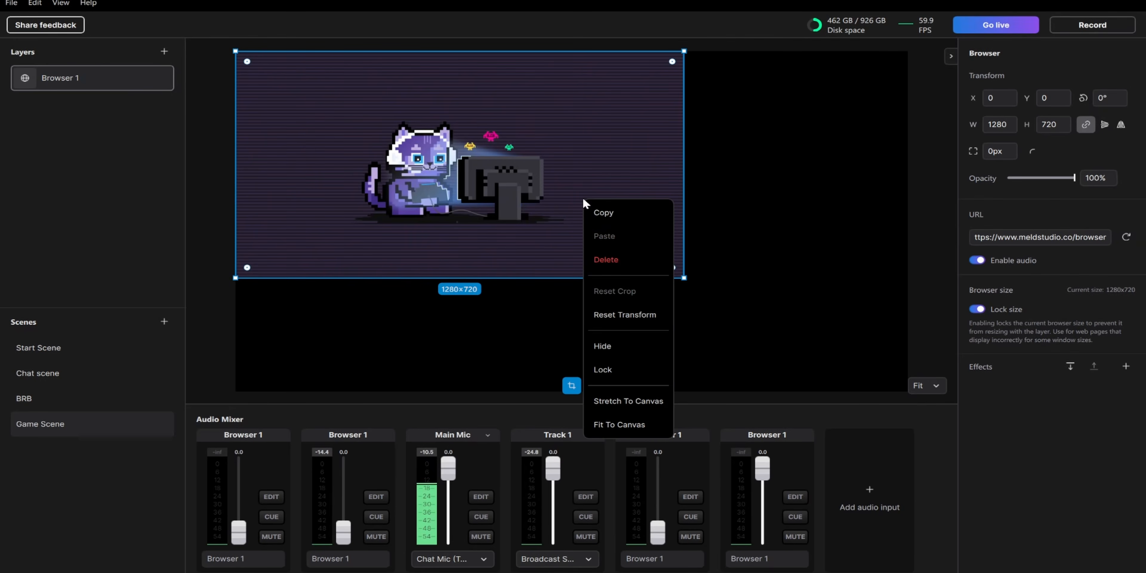
{"action": "left_click", "coordinate": [630, 425]}
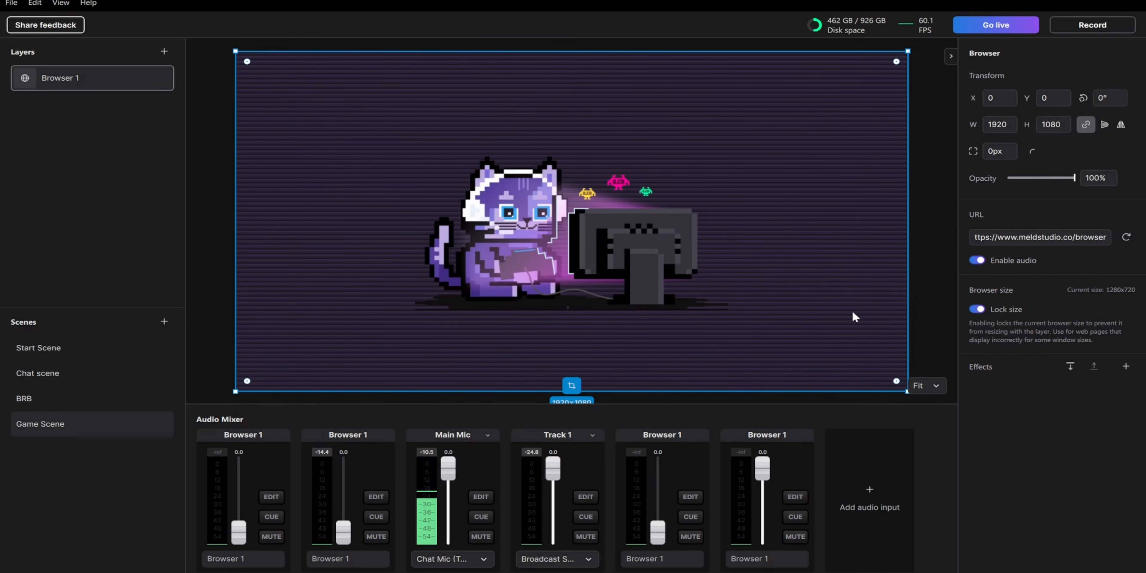
Step: Set the Game Scene browser layer's URL to the copied overlay link and toggle its size lock to refresh the browser size to 1920x1080
{"action": "double_click", "coordinate": [1045, 236]}
{"action": "key", "text": "ctrl+a"}
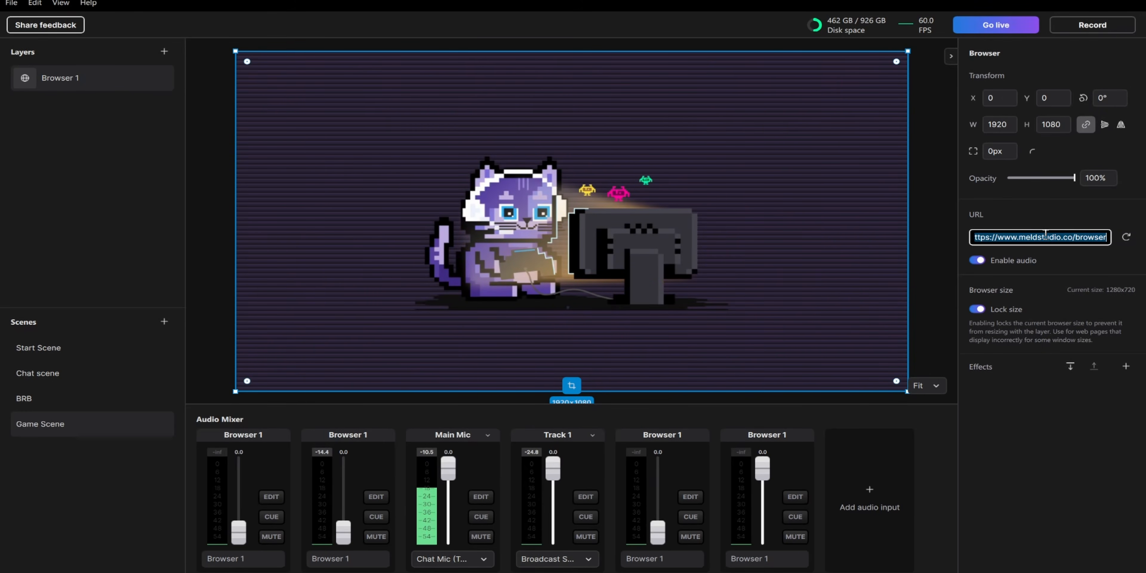
{"action": "key", "text": "BackSpace"}
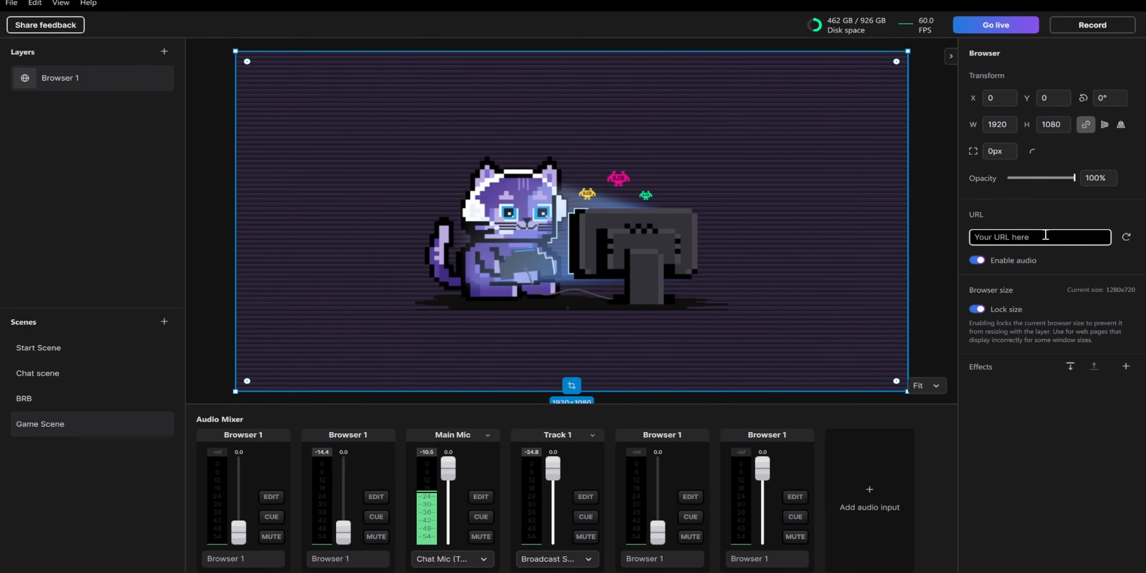
{"action": "key", "text": "ctrl+v"}
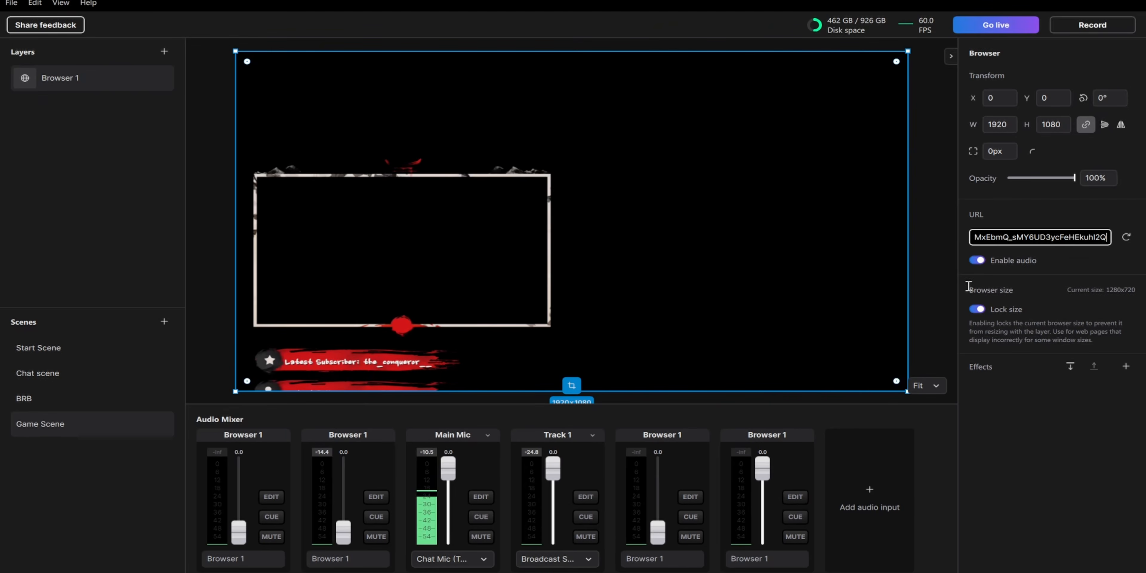
{"action": "left_click", "coordinate": [981, 311]}
{"action": "left_click", "coordinate": [980, 310]}
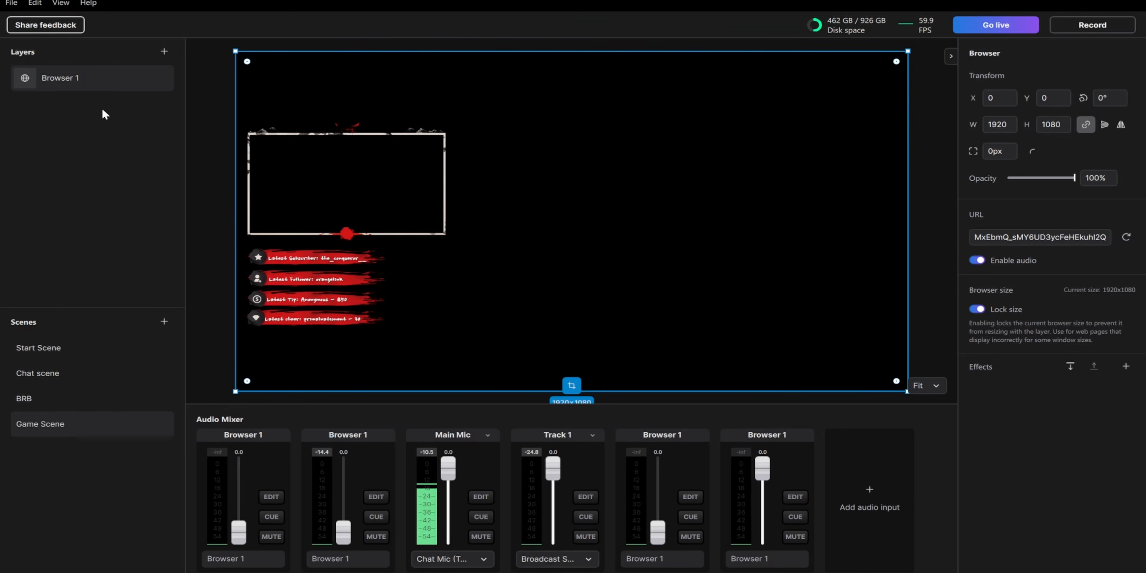
Step: Add a Duplicator layer to the Game Scene that mirrors Video device 1 from the Chat scene
{"action": "left_click", "coordinate": [164, 51]}
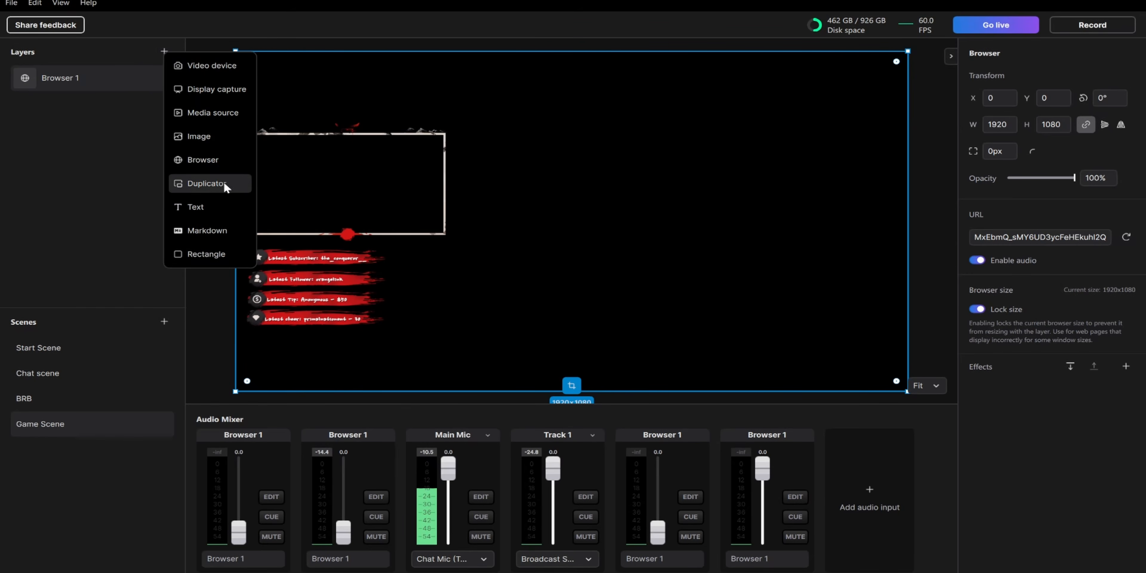
{"action": "left_click", "coordinate": [213, 182]}
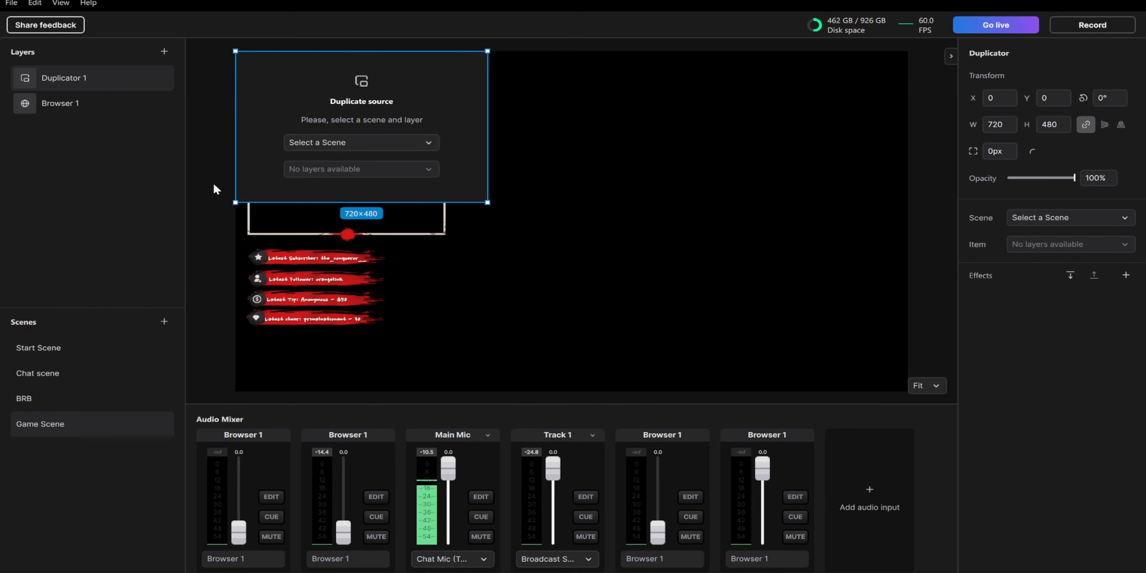
{"action": "left_click", "coordinate": [359, 147]}
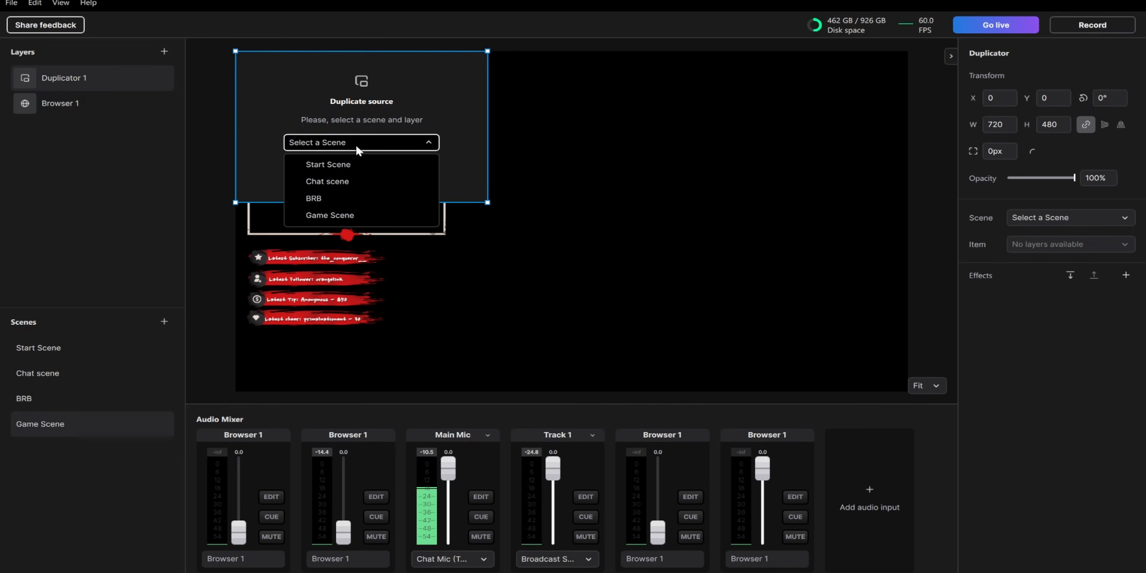
{"action": "left_click", "coordinate": [356, 181]}
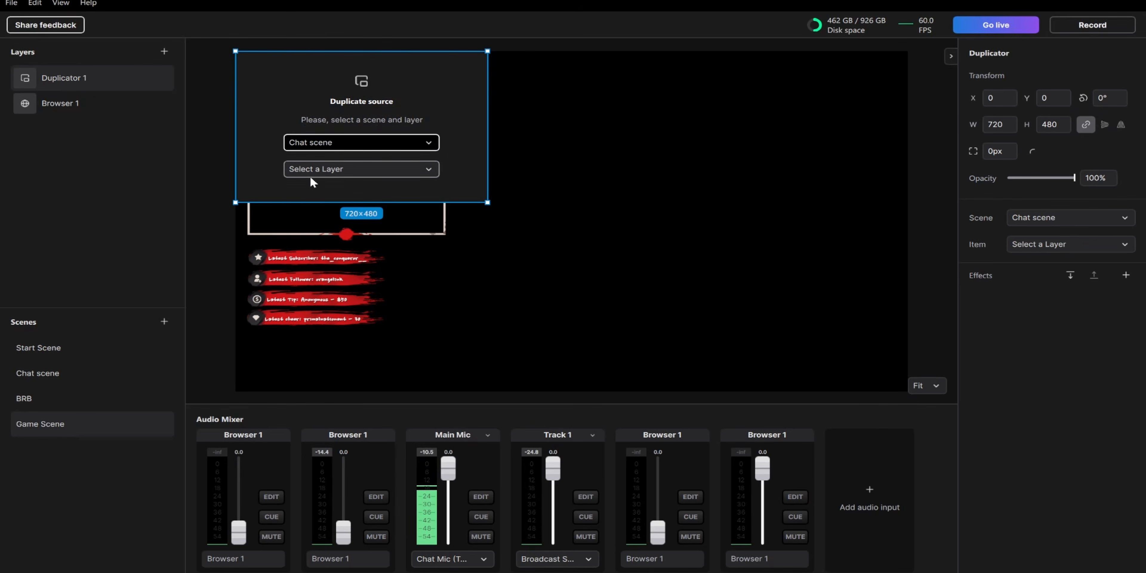
{"action": "left_click", "coordinate": [354, 171]}
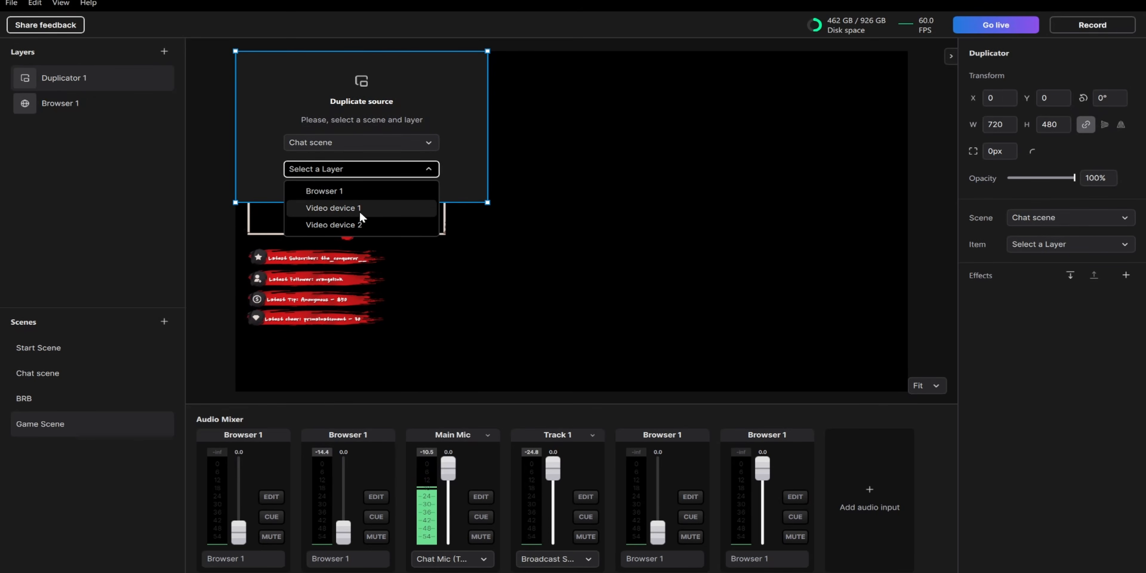
{"action": "left_click", "coordinate": [371, 208]}
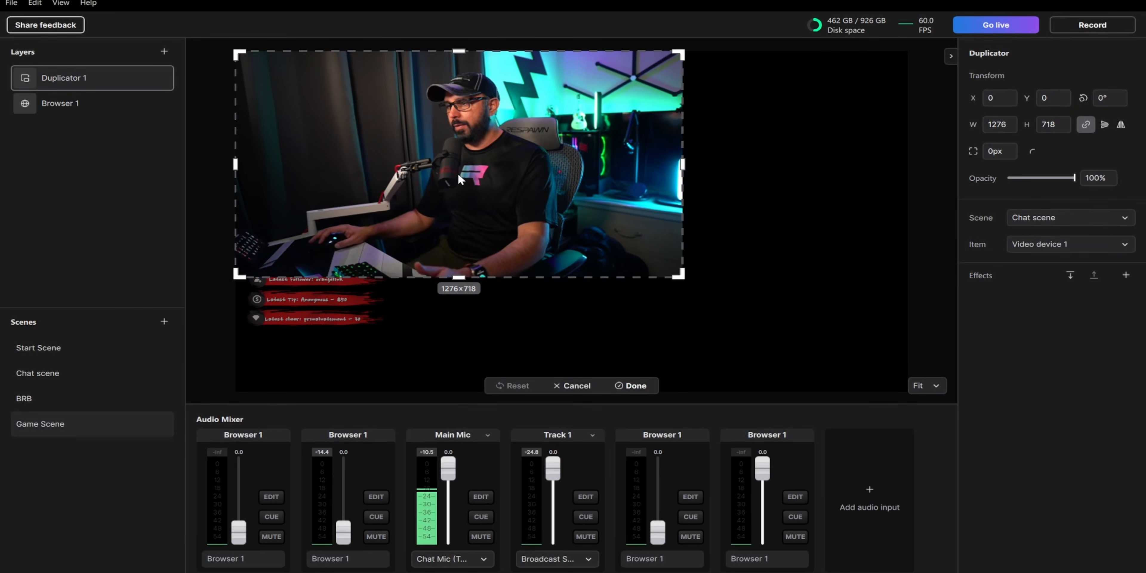
Step: Move and shrink the camera duplicate to about 553×311 inside the overlay's camera frame, and place its layer beneath Browser 1
{"action": "left_click_drag", "start_coordinate": [457, 173], "coordinate": [593, 256]}
{"action": "left_click", "coordinate": [704, 202]}
{"action": "left_click", "coordinate": [504, 203]}
{"action": "left_click_drag", "start_coordinate": [774, 100], "coordinate": [558, 205]}
{"action": "left_click_drag", "start_coordinate": [449, 275], "coordinate": [369, 198]}
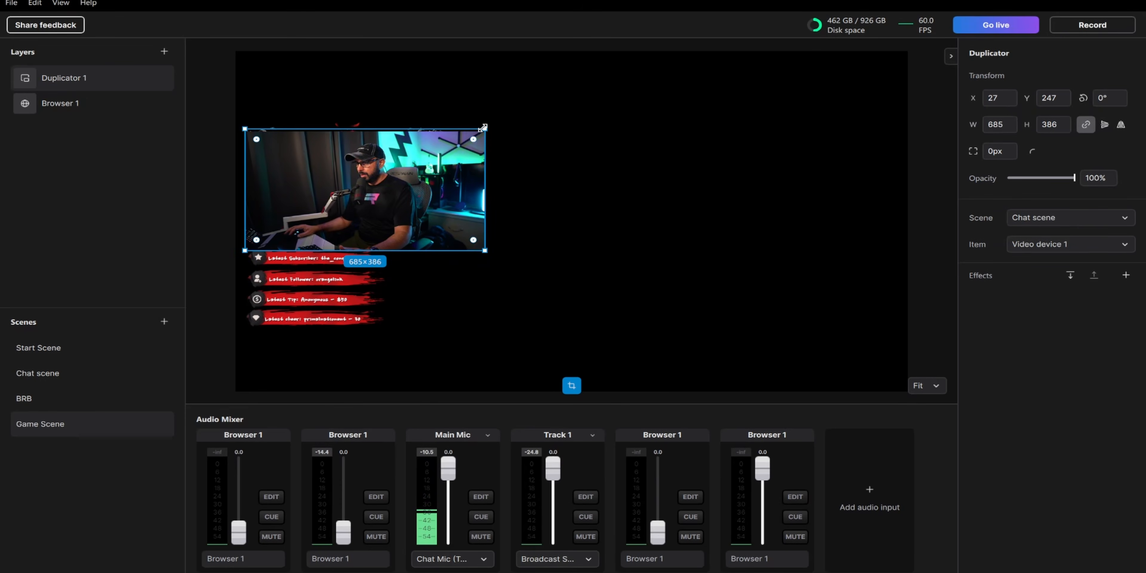
{"action": "left_click_drag", "start_coordinate": [484, 128], "coordinate": [413, 154]}
{"action": "left_click_drag", "start_coordinate": [336, 200], "coordinate": [340, 181]}
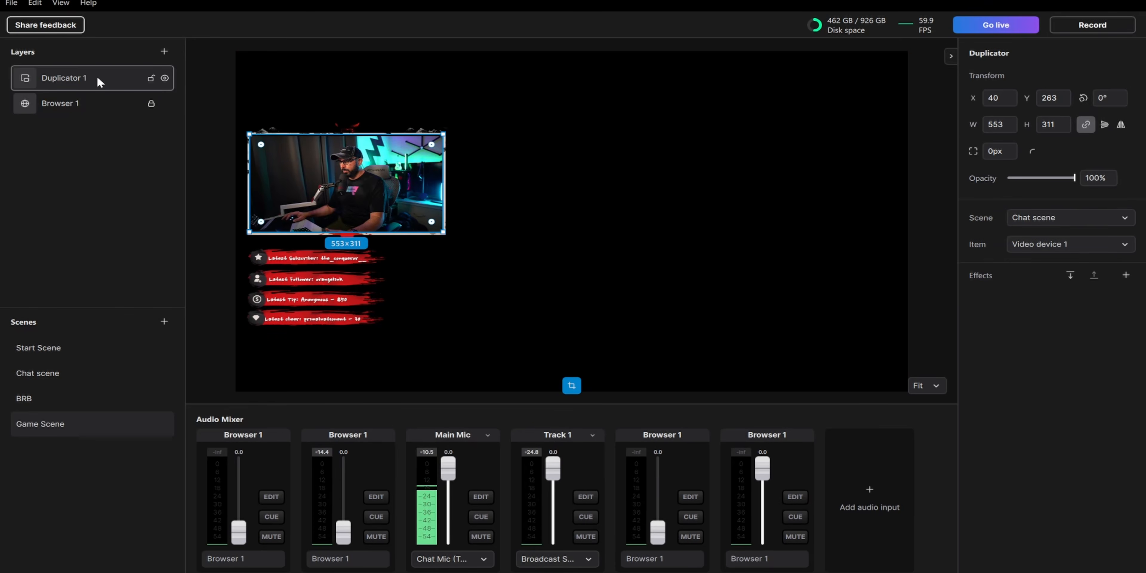
{"action": "left_click_drag", "start_coordinate": [99, 82], "coordinate": [94, 128]}
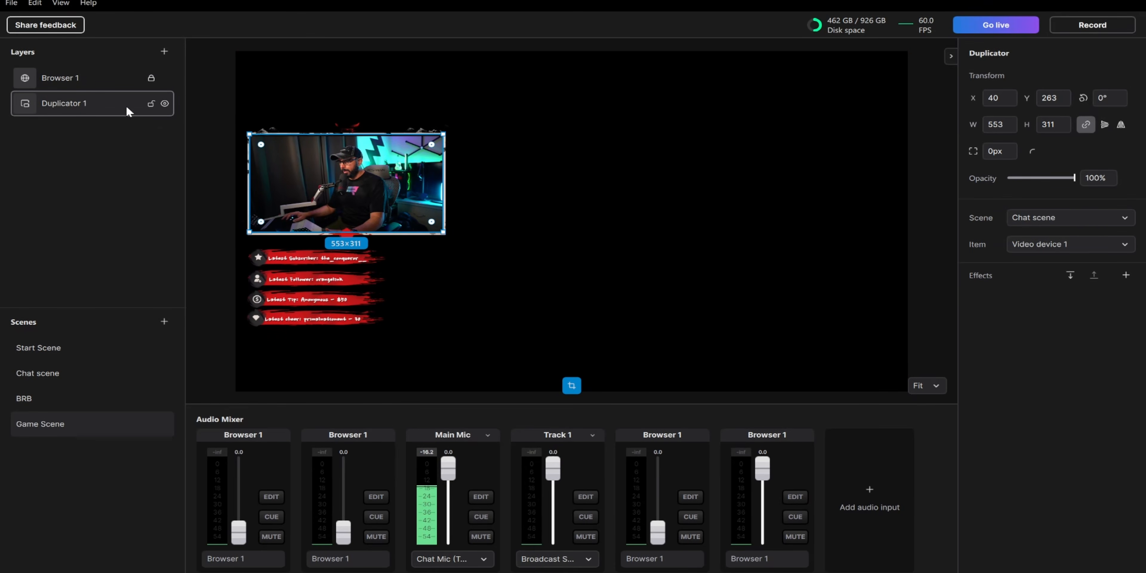
{"action": "left_click", "coordinate": [545, 243]}
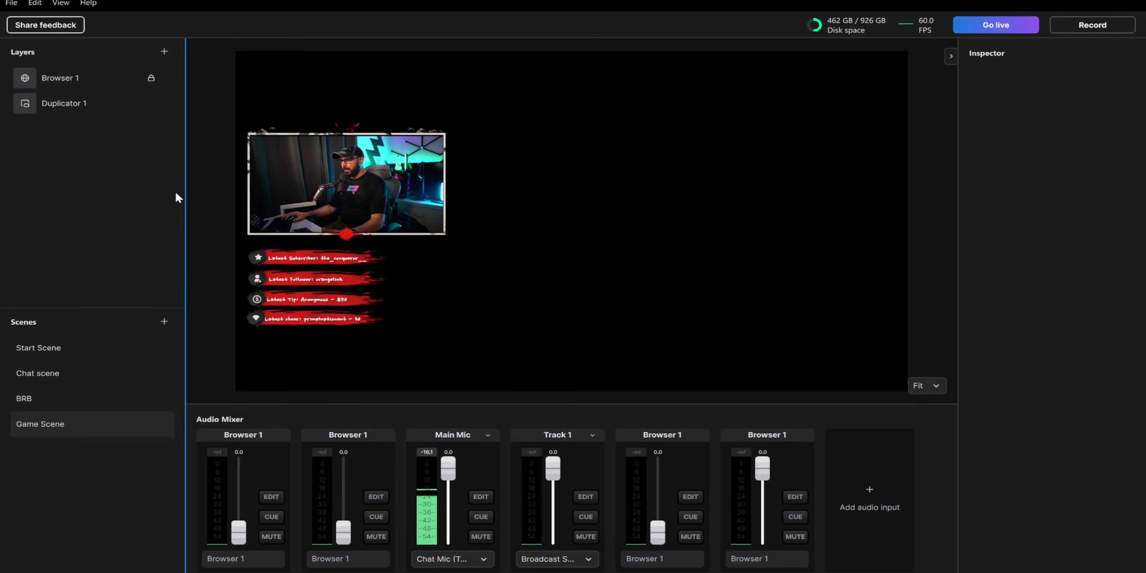
Step: Add a second Duplicator layer to the Game Scene that mirrors Video device 2 from the Chat scene
{"action": "left_click", "coordinate": [164, 51]}
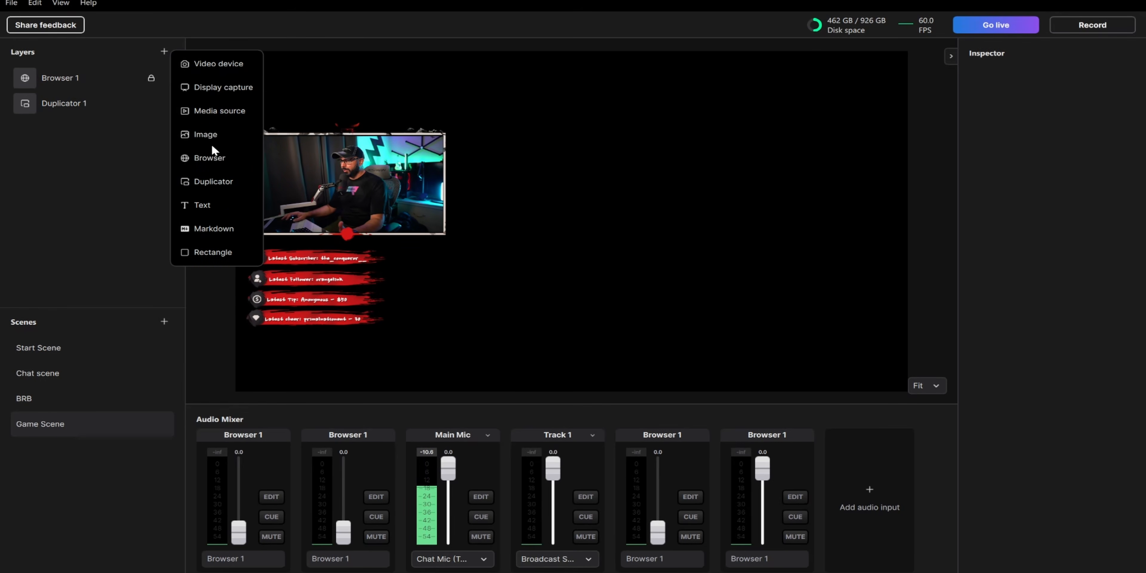
{"action": "left_click", "coordinate": [219, 181]}
{"action": "left_click", "coordinate": [361, 143]}
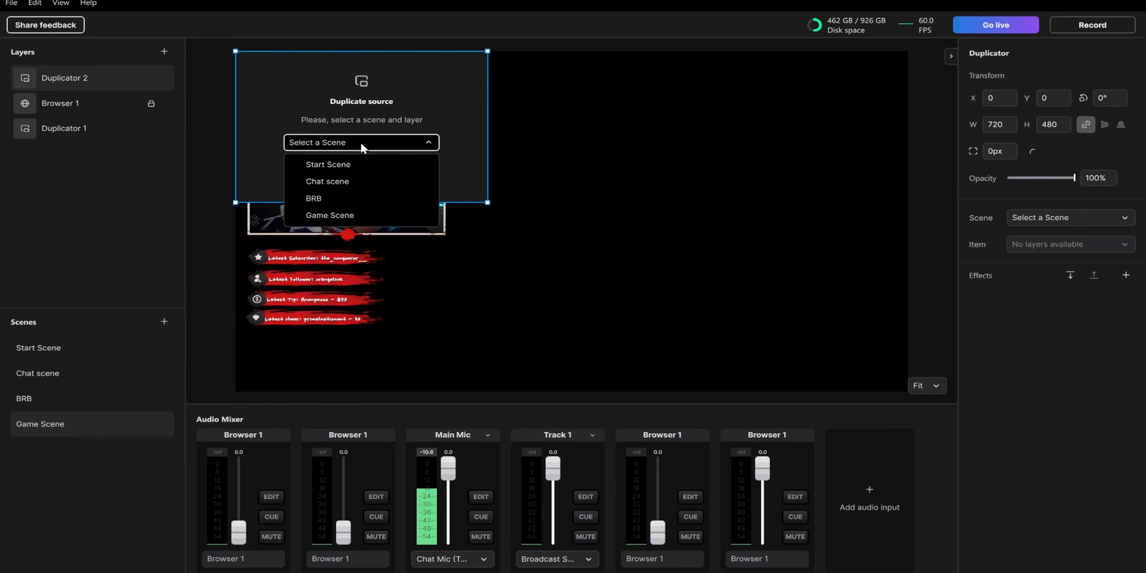
{"action": "left_click", "coordinate": [351, 180]}
{"action": "left_click", "coordinate": [343, 171]}
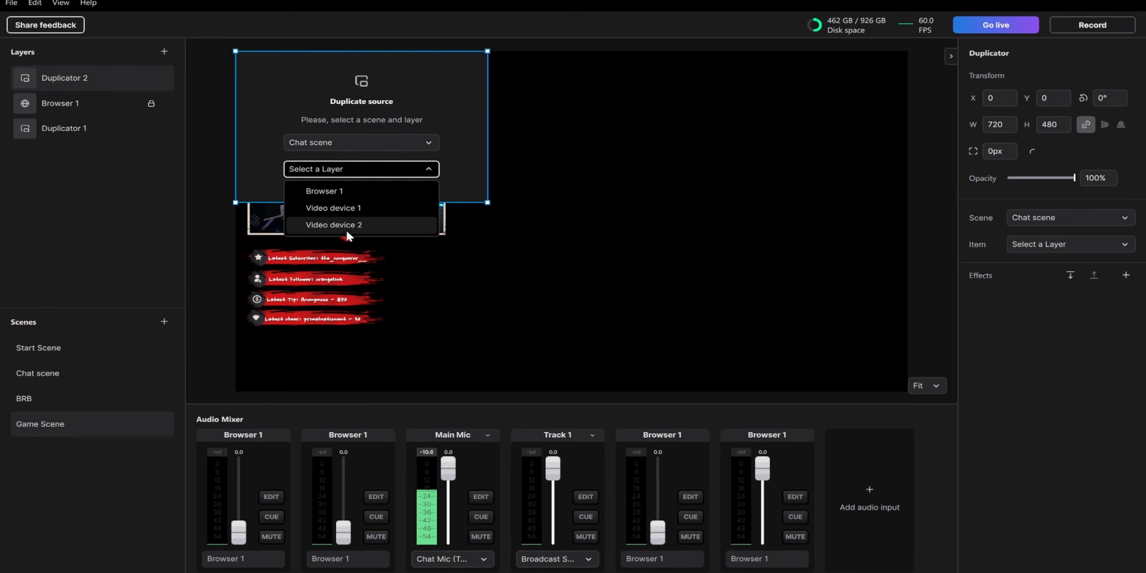
{"action": "left_click", "coordinate": [334, 225]}
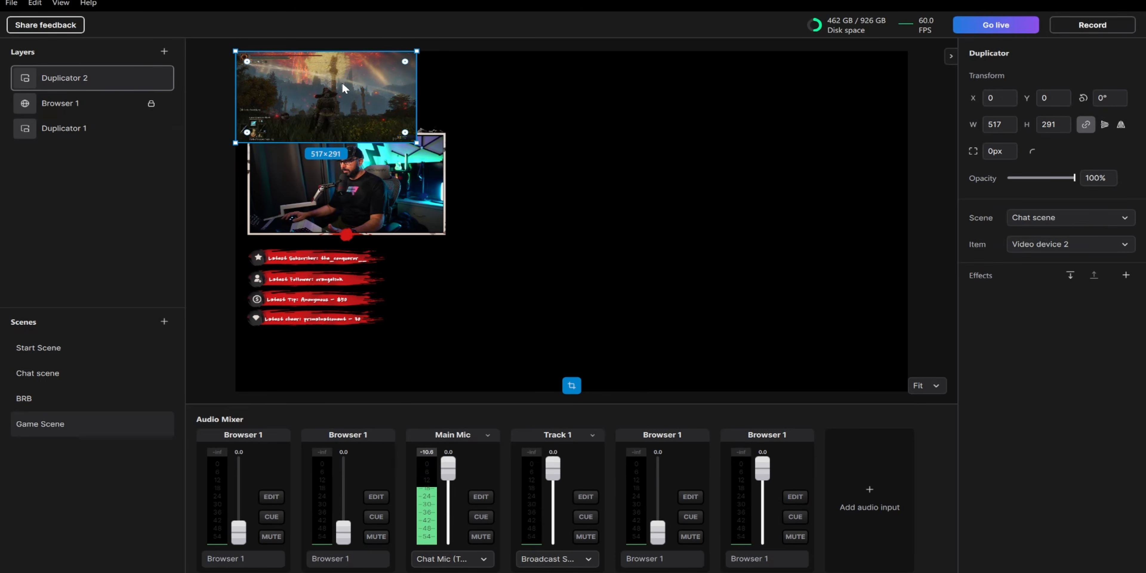
Step: Fit the game capture duplicate to the canvas and place its layer beneath Duplicator 1 in the Game Scene
{"action": "left_click_drag", "start_coordinate": [342, 82], "coordinate": [582, 178]}
{"action": "right_click", "coordinate": [583, 194]}
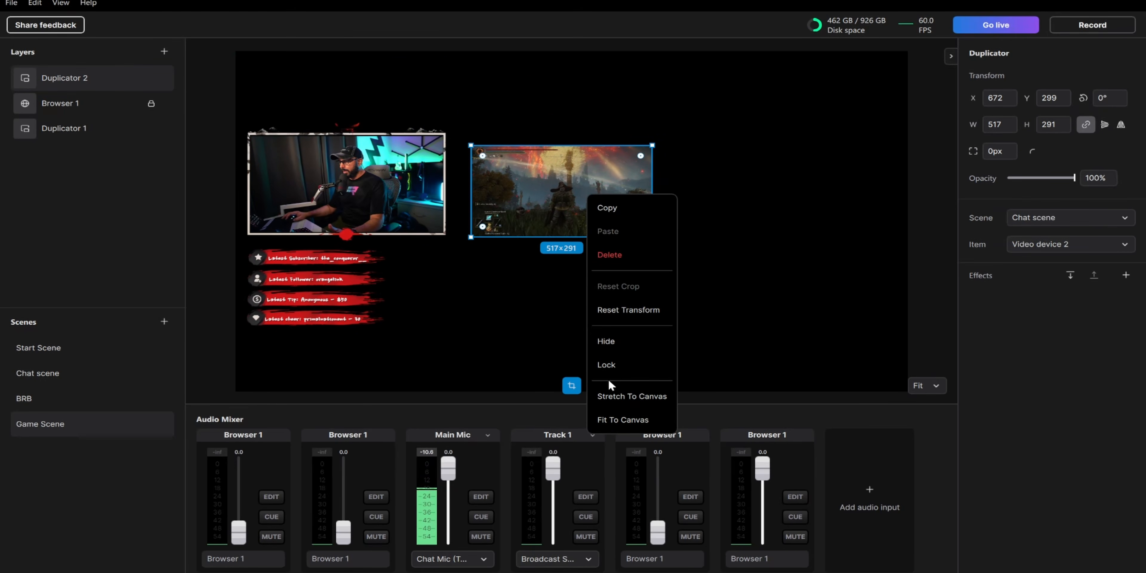
{"action": "left_click", "coordinate": [645, 419]}
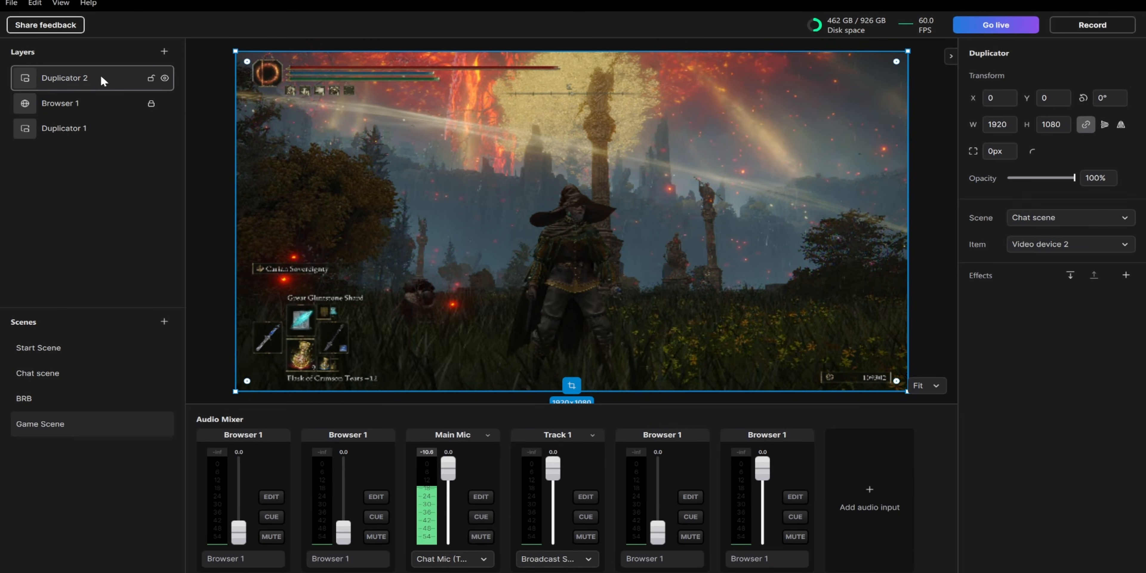
{"action": "left_click_drag", "start_coordinate": [104, 75], "coordinate": [100, 129]}
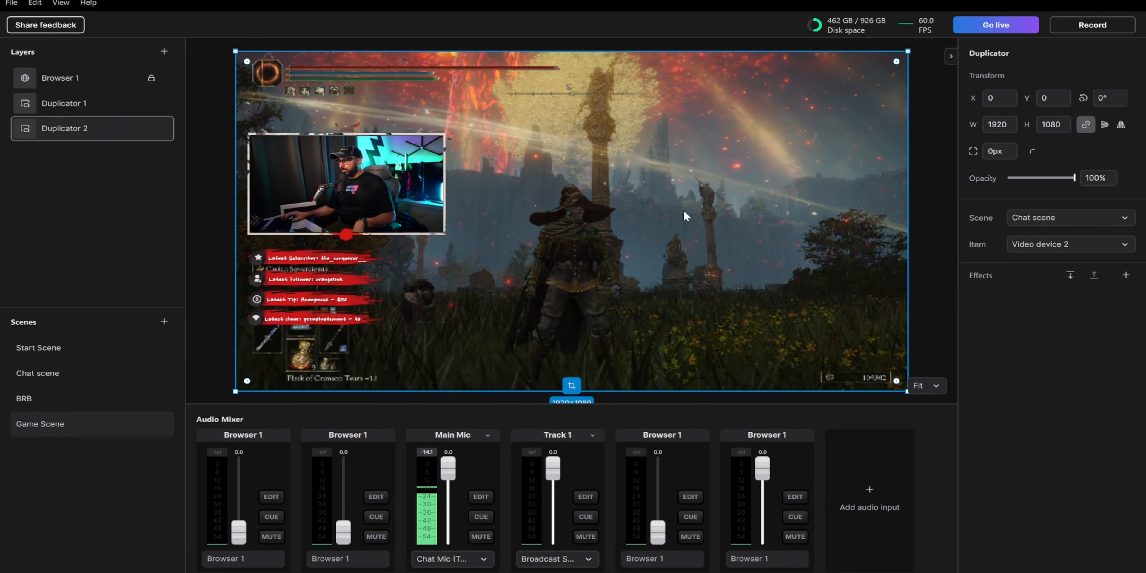
{"action": "left_click", "coordinate": [923, 255]}
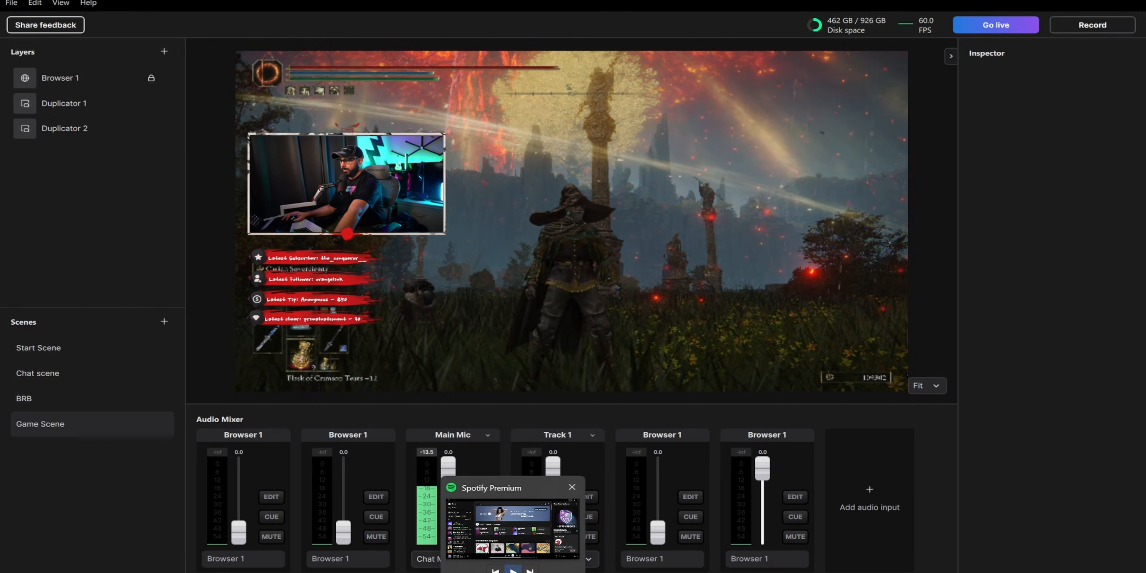
Step: Play music in Spotify to check the Track 1 audio level in the mixer
{"action": "left_click", "coordinate": [513, 571]}
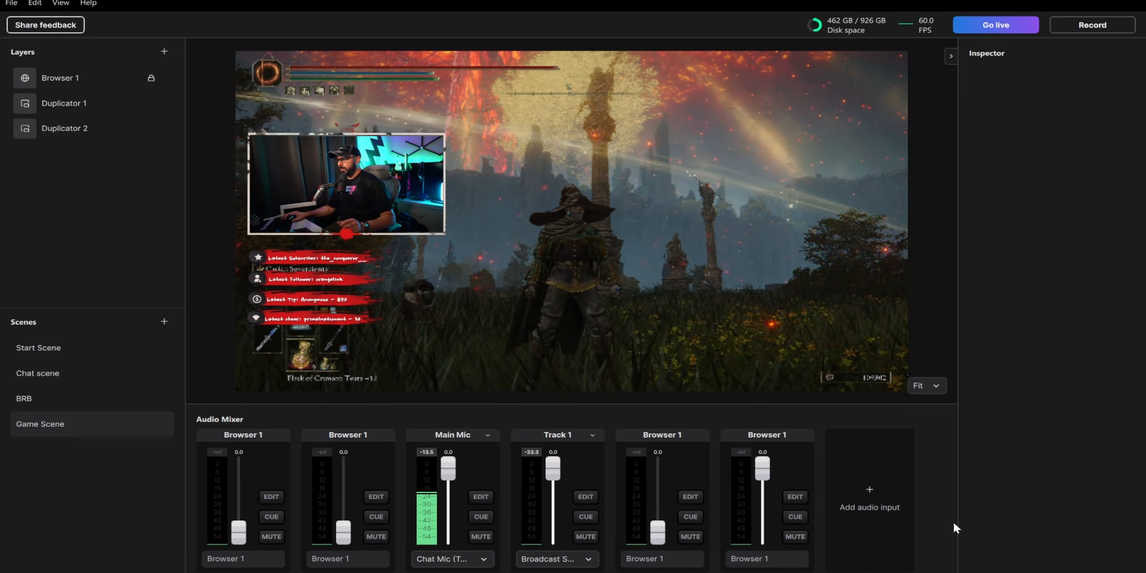
{"action": "left_click", "coordinate": [593, 360]}
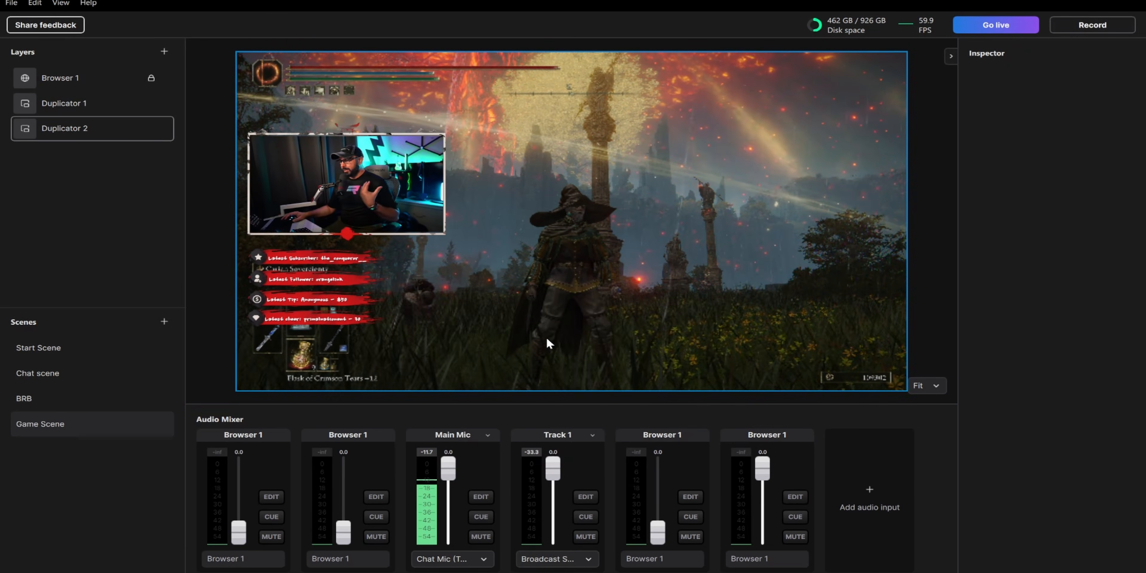
{"action": "left_click", "coordinate": [33, 249]}
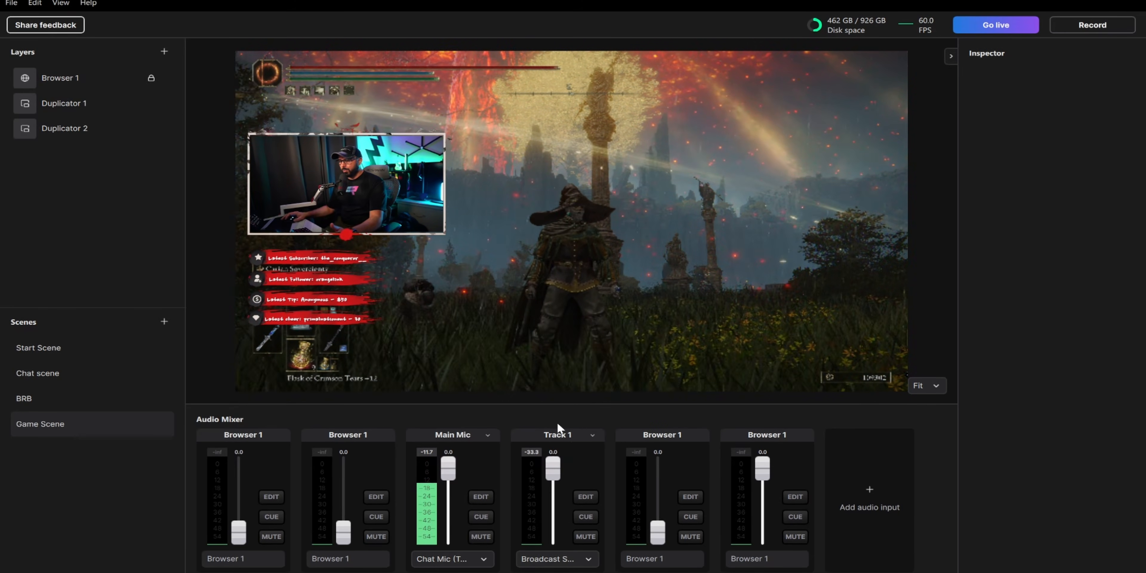
Step: Add a new scene named Ending Scene
{"action": "left_click", "coordinate": [668, 291]}
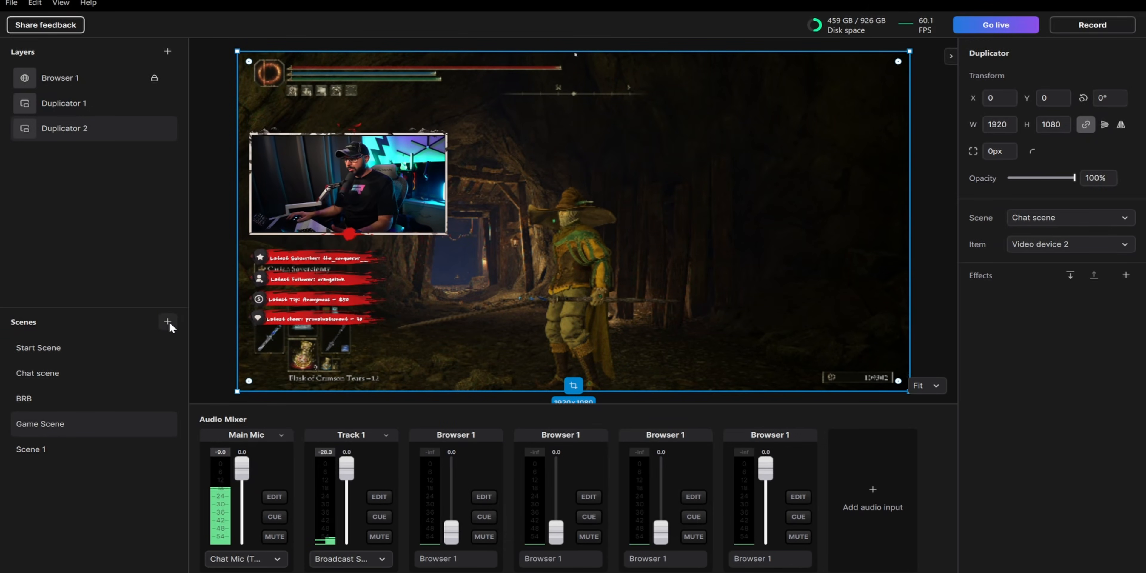
{"action": "left_click", "coordinate": [168, 321]}
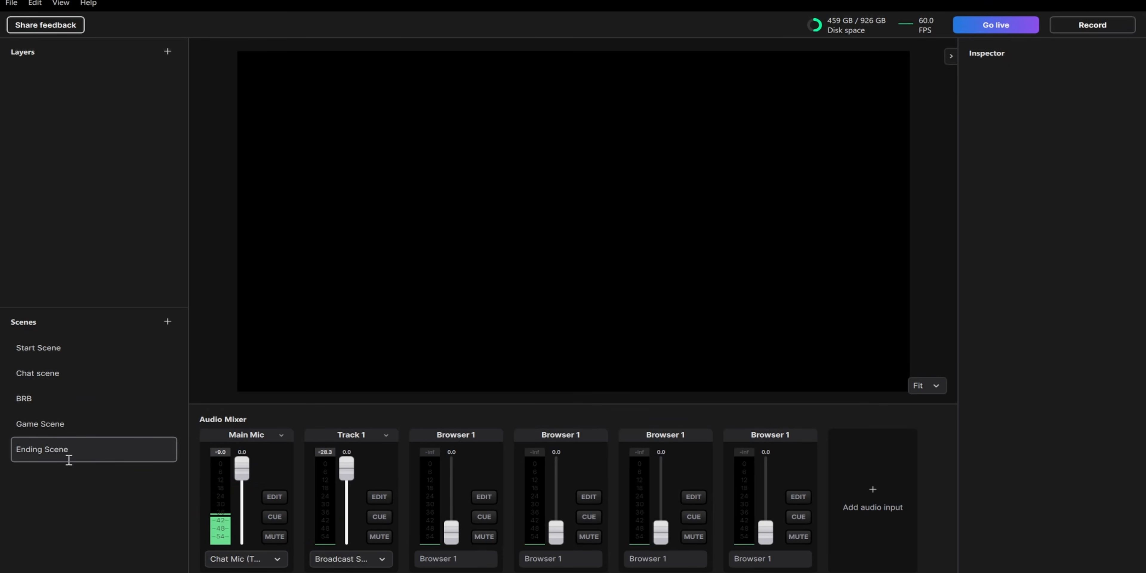
{"action": "key", "text": "Return"}
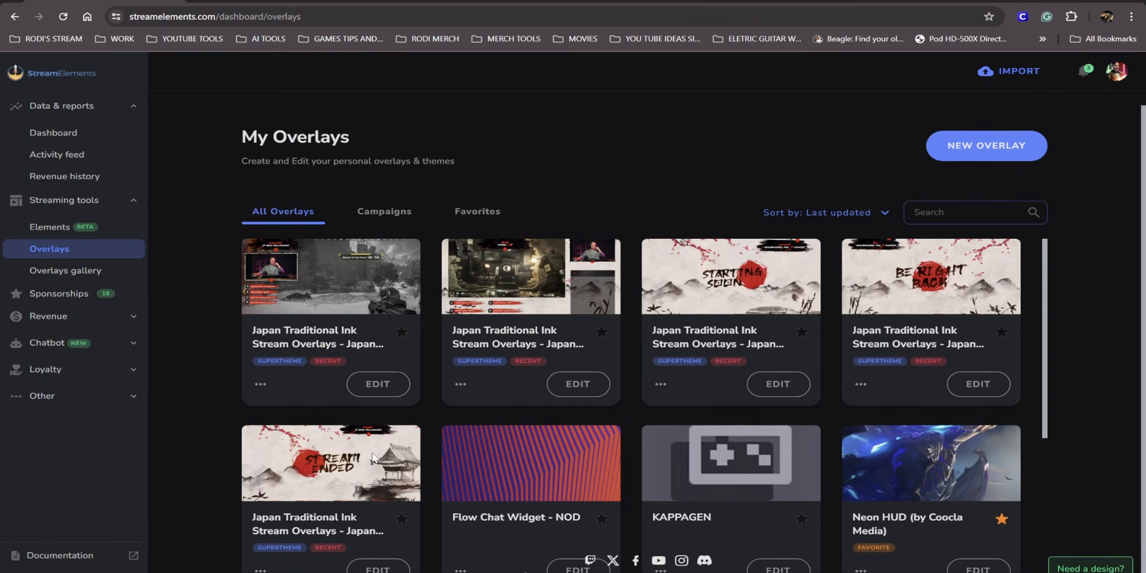
Step: Copy the URL of the Japan Traditional Ink "Stream Ended" overlay from StreamElements' My Overlays page
{"action": "scroll", "coordinate": [422, 476], "scroll_direction": "down", "scroll_amount": 1}
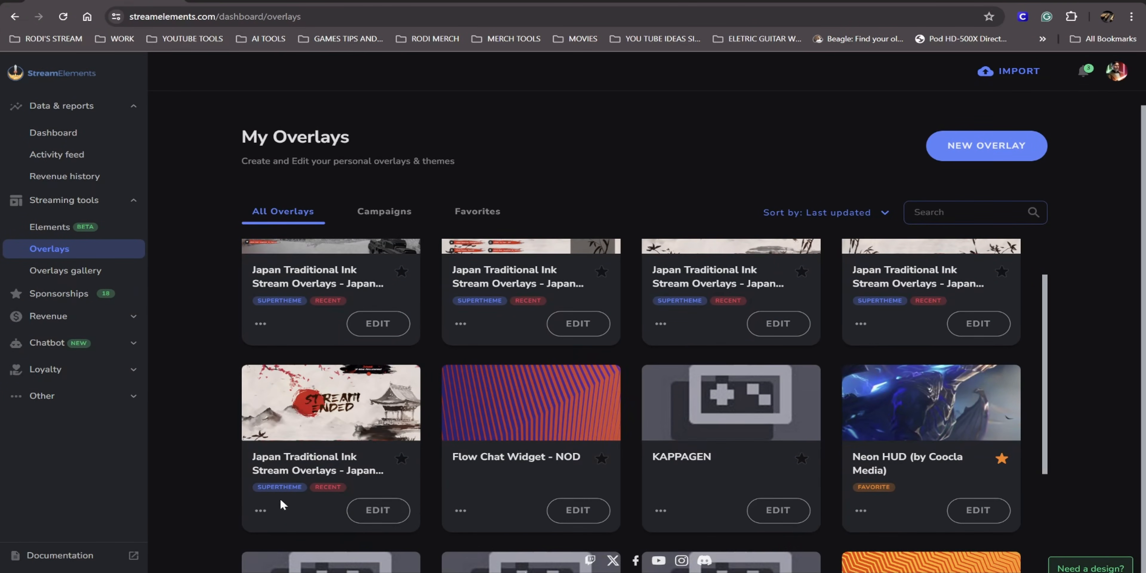
{"action": "left_click", "coordinate": [261, 511]}
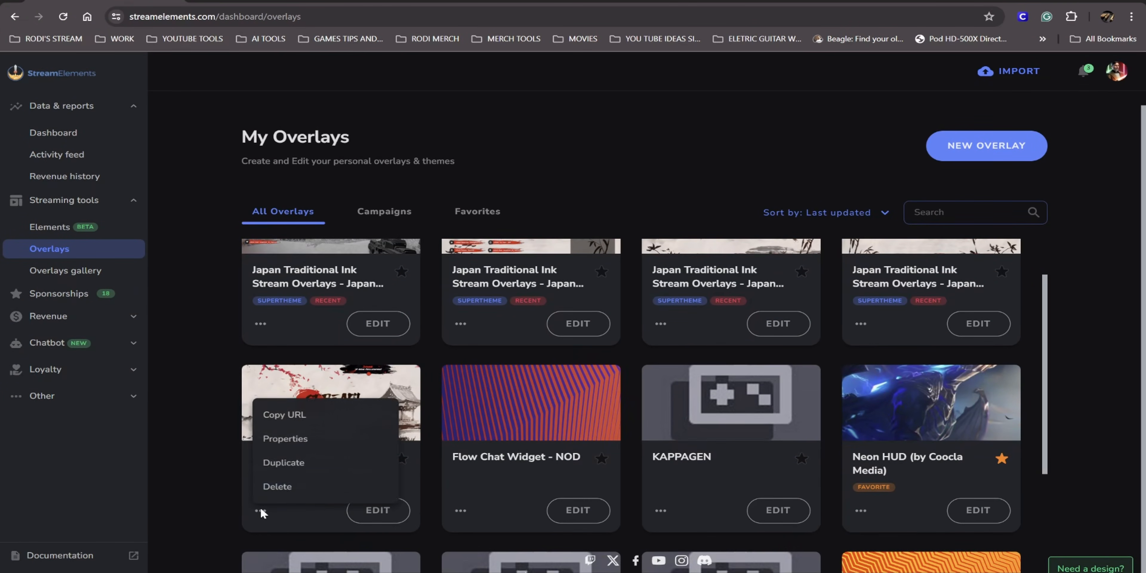
{"action": "left_click", "coordinate": [301, 418]}
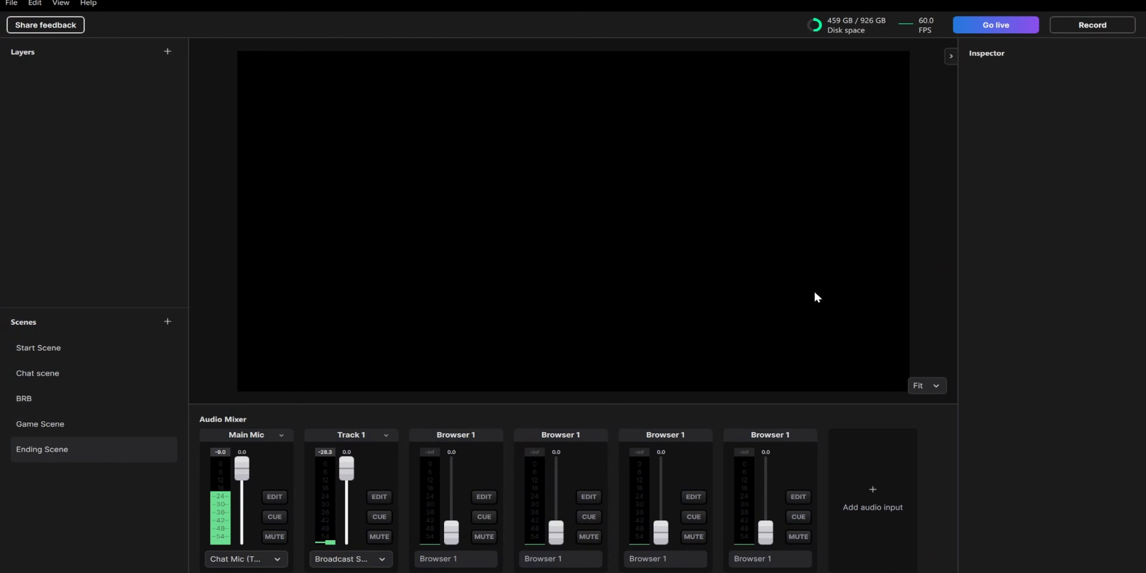
Step: Add a Browser layer to the Ending Scene in Meld Studio and fit it to the canvas
{"action": "left_click", "coordinate": [167, 52]}
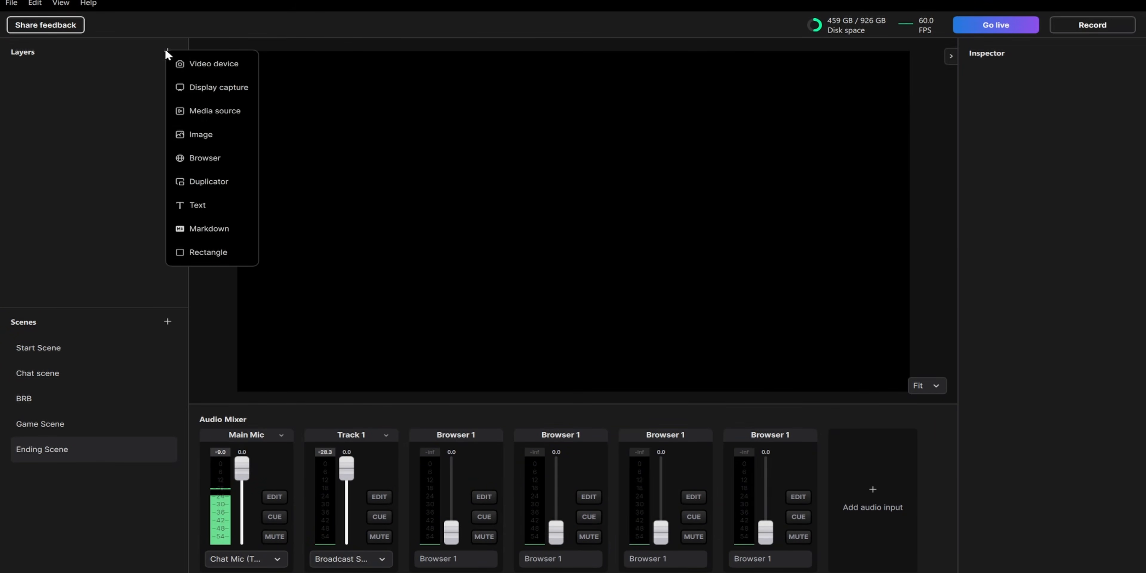
{"action": "left_click", "coordinate": [208, 163]}
{"action": "right_click", "coordinate": [619, 190]}
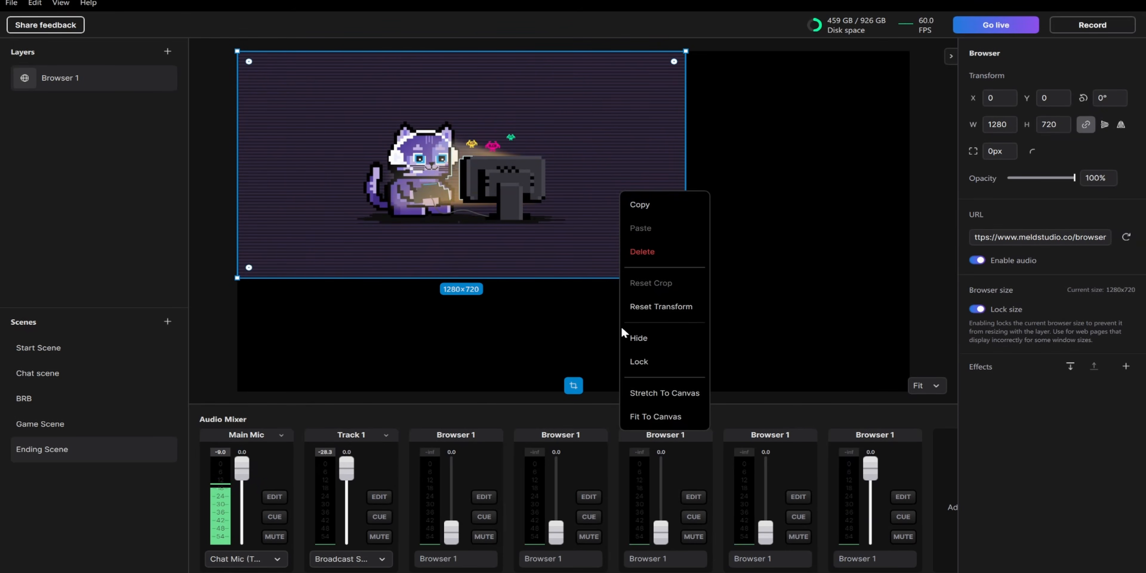
{"action": "left_click", "coordinate": [654, 417]}
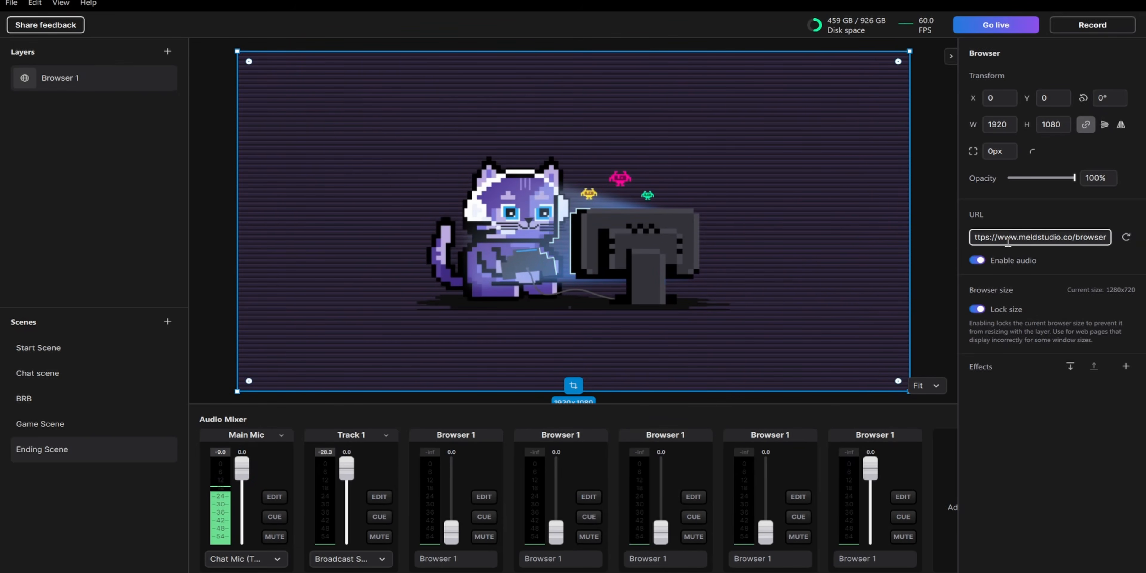
Step: Set the Ending Scene browser layer's URL to the copied overlay link and toggle its size lock to refresh the browser size to 1920x1080
{"action": "triple_click", "coordinate": [1024, 238]}
{"action": "key", "text": "BackSpace"}
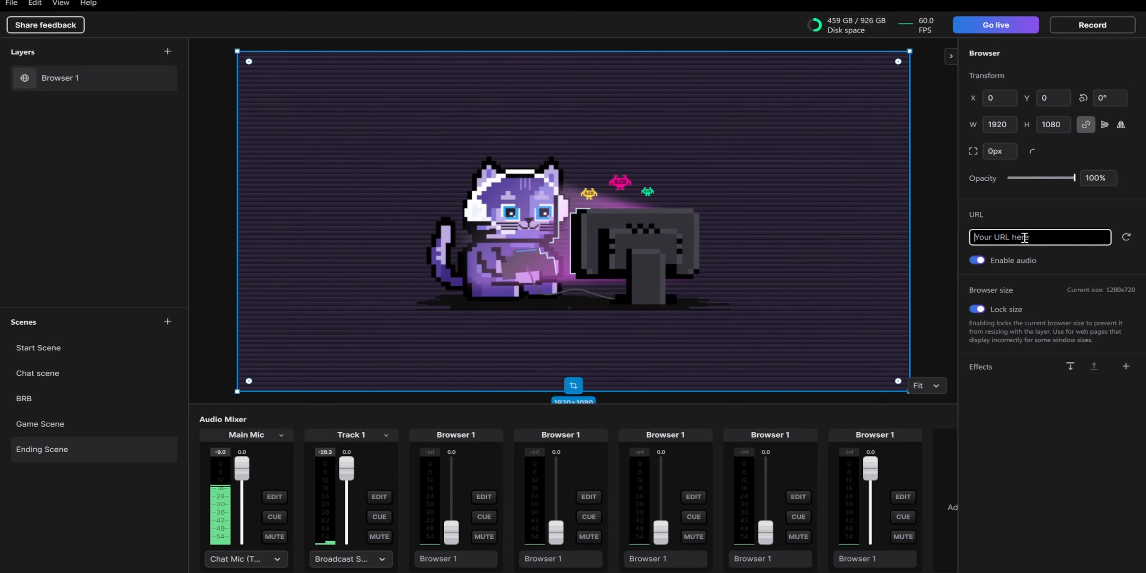
{"action": "key", "text": "ctrl+v"}
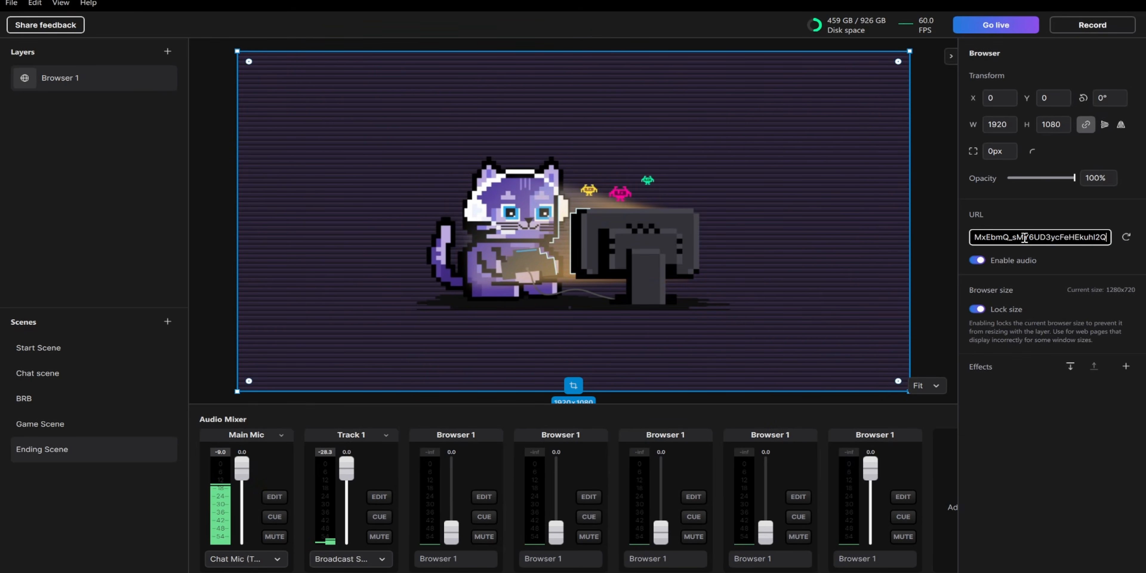
{"action": "key", "text": "Return"}
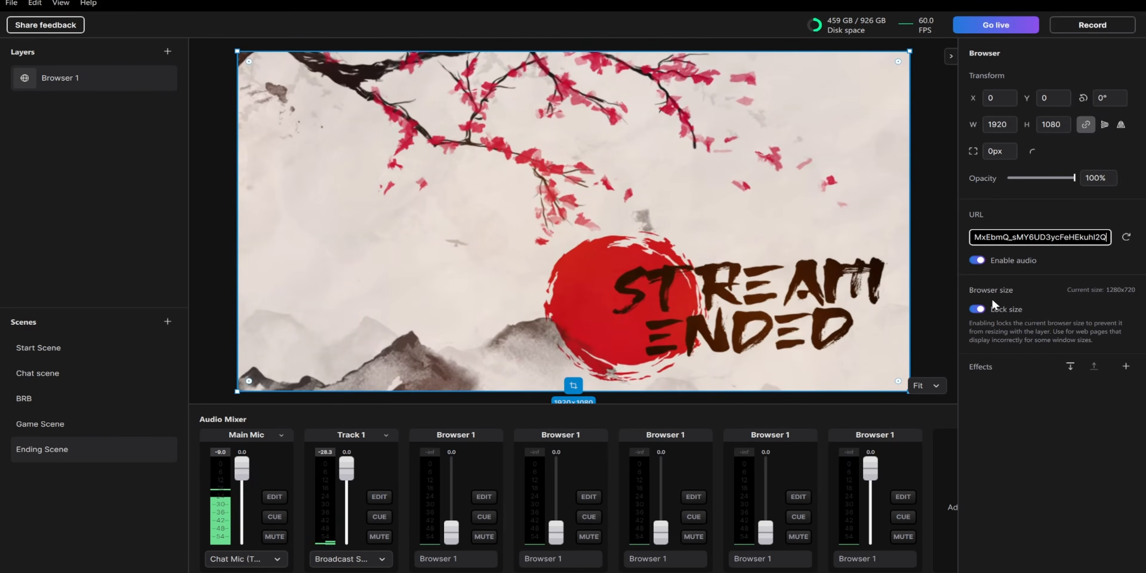
{"action": "left_click", "coordinate": [977, 307]}
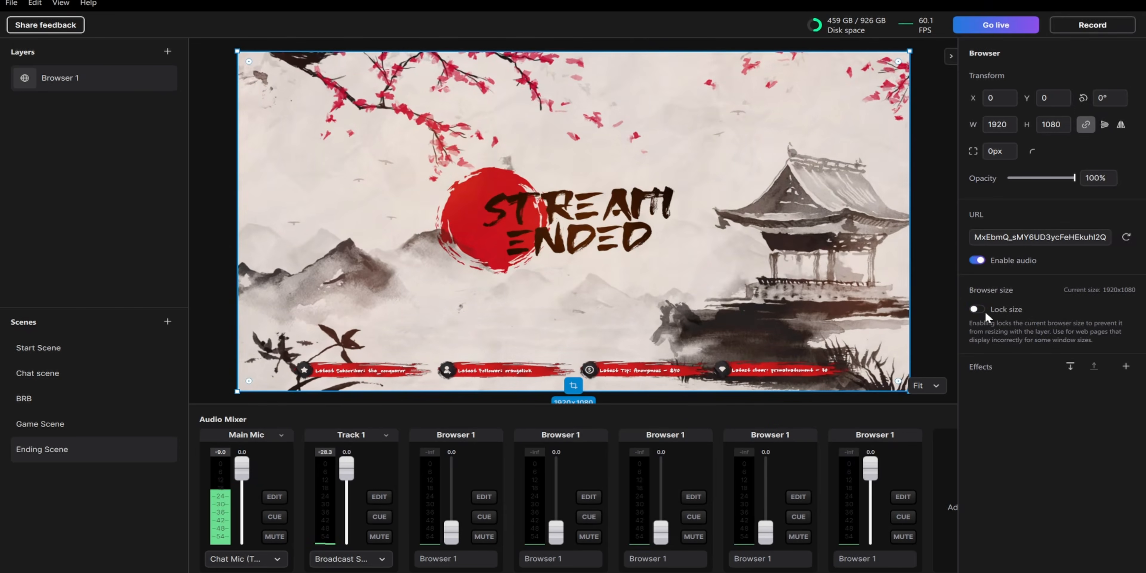
{"action": "left_click", "coordinate": [977, 308]}
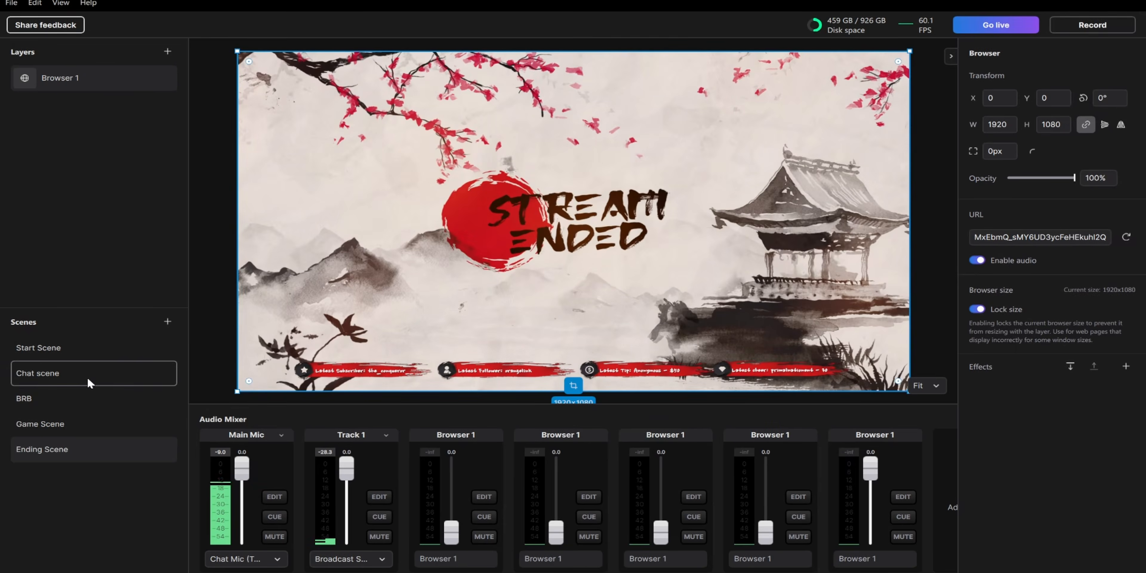
Step: Add an Invert Colors effect to the Chat scene's Browser 1 layer and open the effect's settings
{"action": "left_click", "coordinate": [67, 373]}
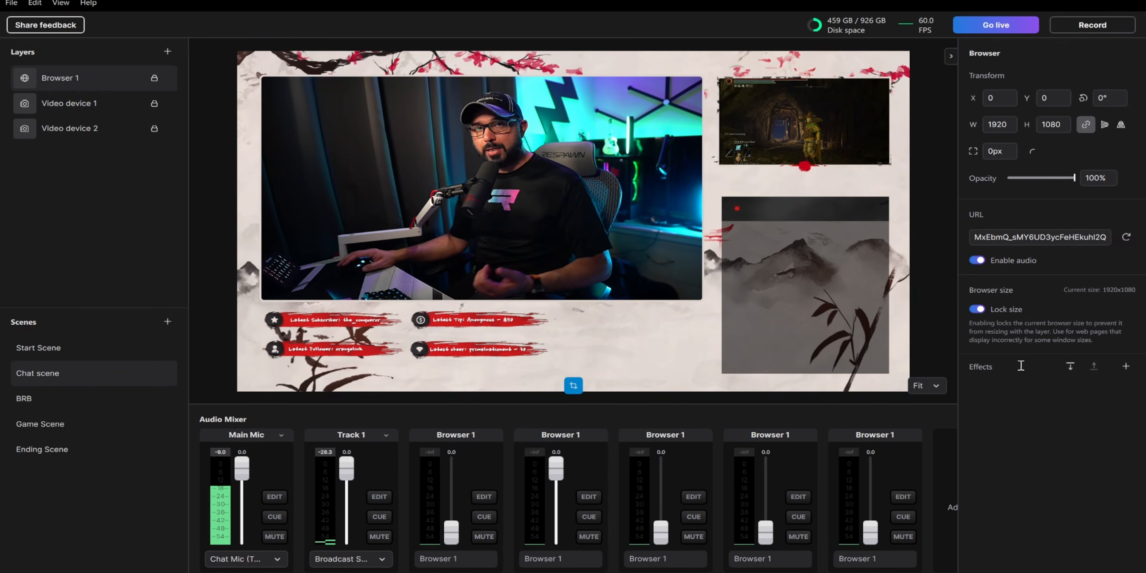
{"action": "left_click", "coordinate": [1126, 367]}
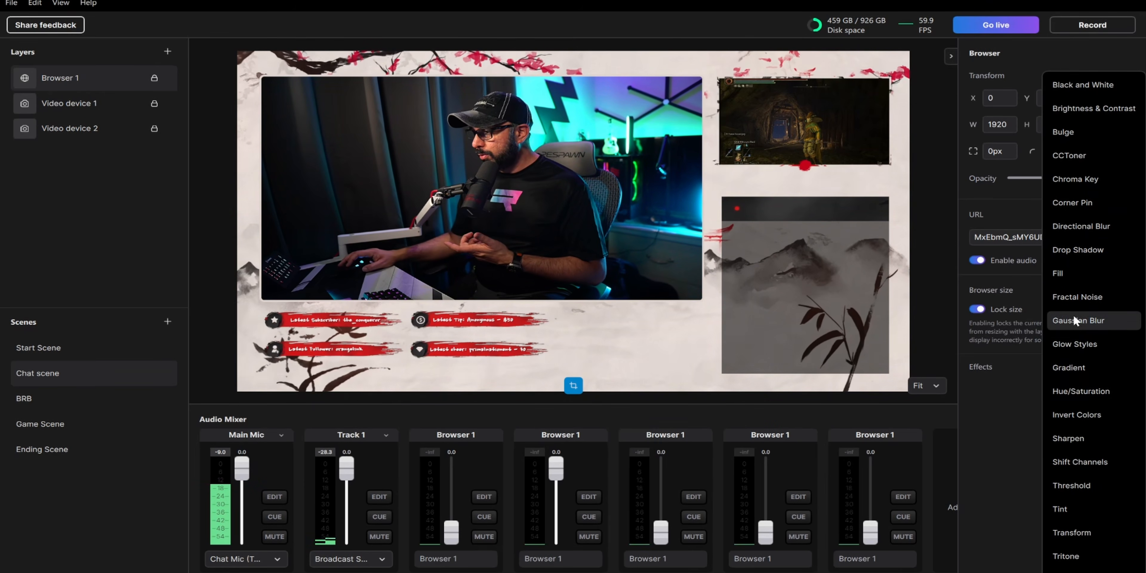
{"action": "left_click", "coordinate": [1082, 417]}
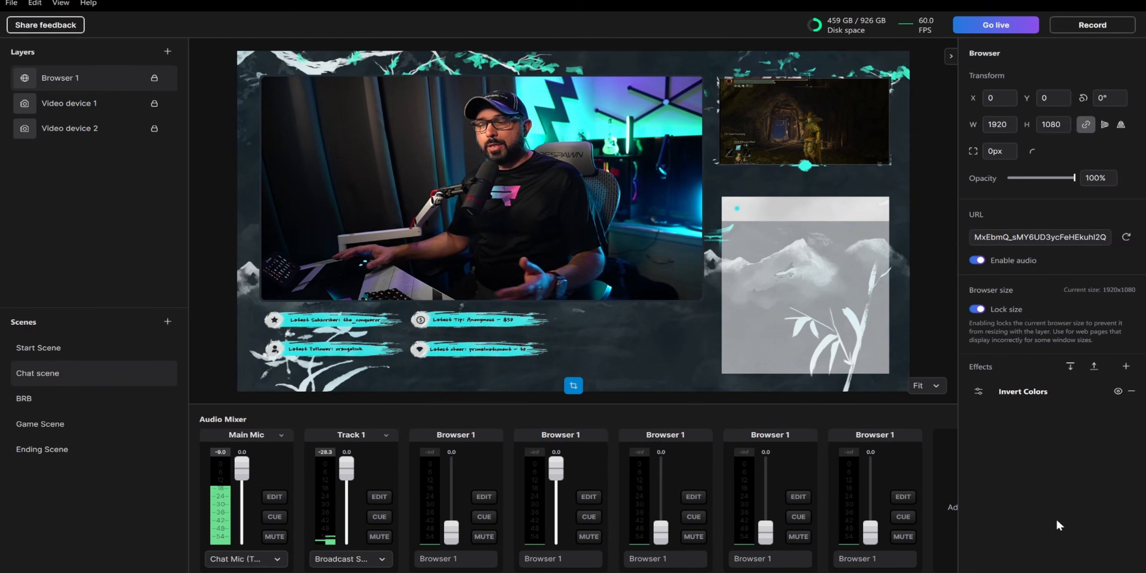
{"action": "left_click", "coordinate": [979, 393]}
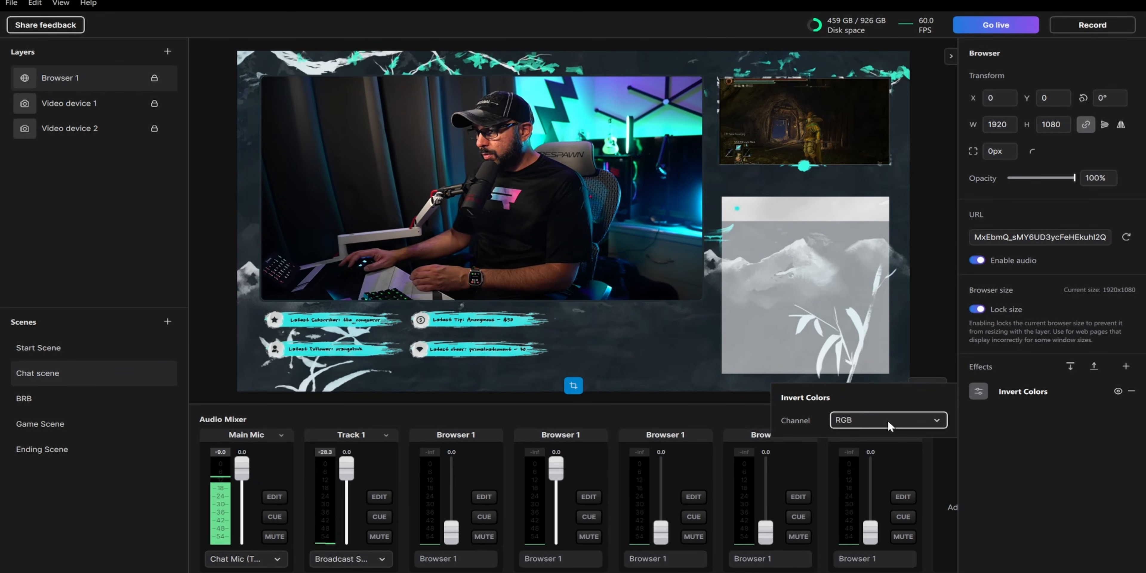
Step: Try the Red, Green, Blue and HLS channels for the Invert Colors effect on the chat overlay
{"action": "left_click", "coordinate": [933, 422]}
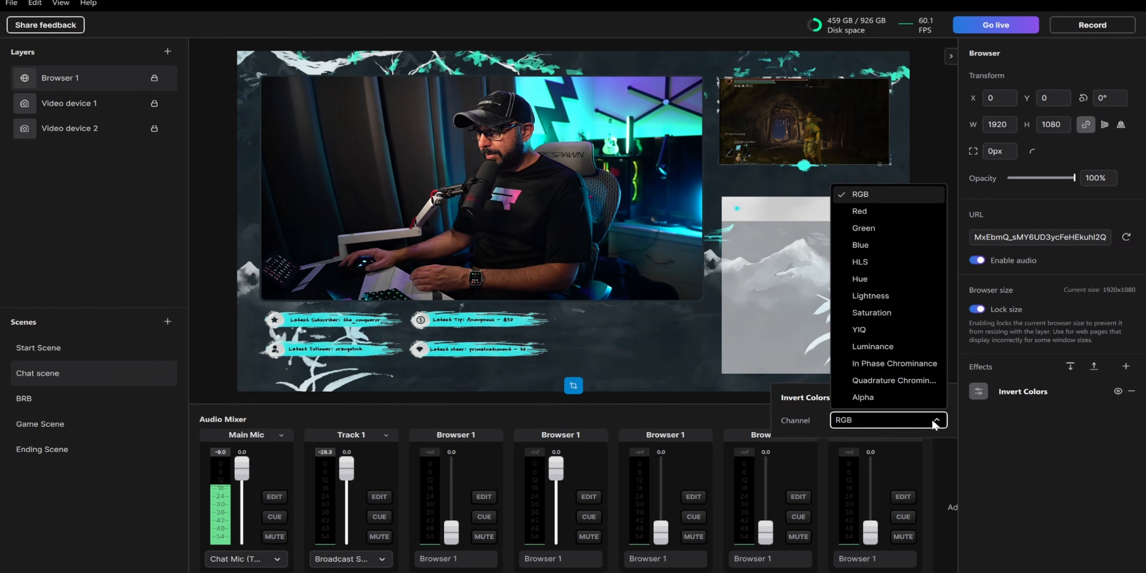
{"action": "left_click", "coordinate": [888, 213]}
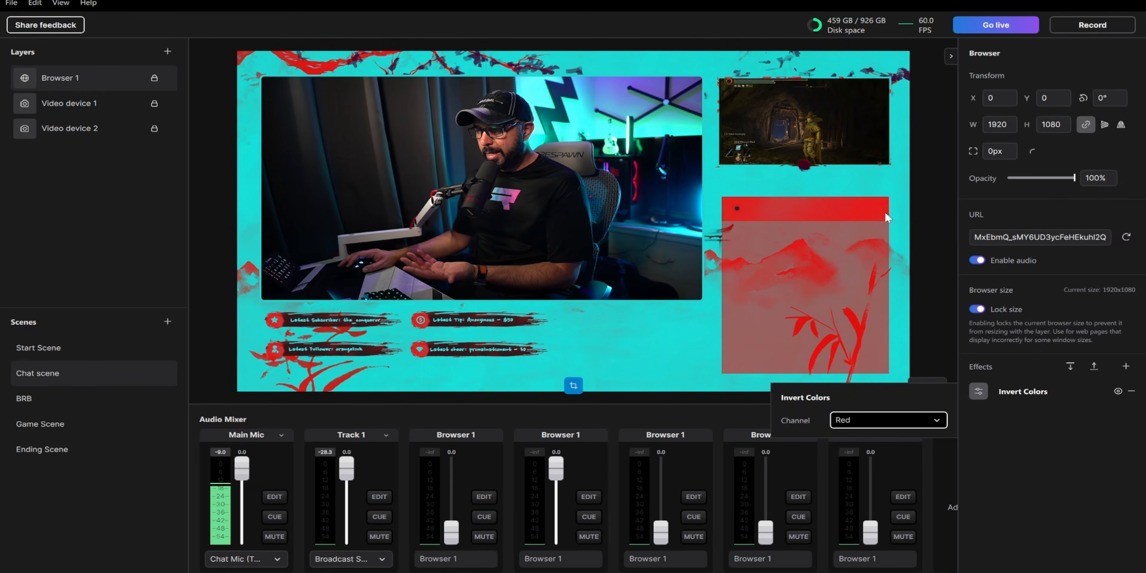
{"action": "left_click", "coordinate": [897, 420]}
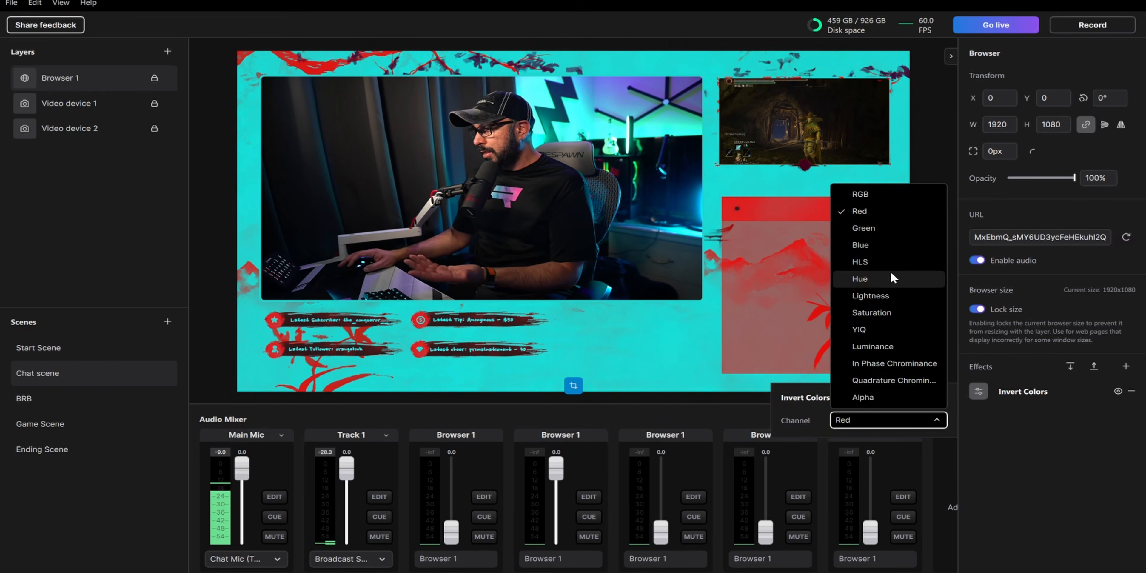
{"action": "left_click", "coordinate": [878, 222]}
{"action": "left_click", "coordinate": [900, 420]}
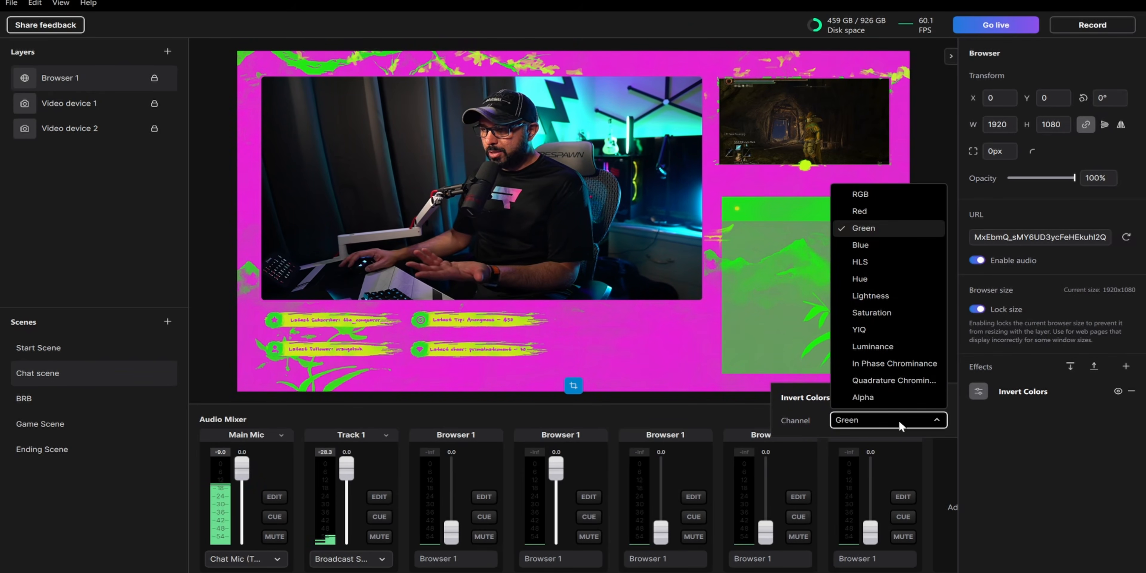
{"action": "left_click", "coordinate": [881, 245]}
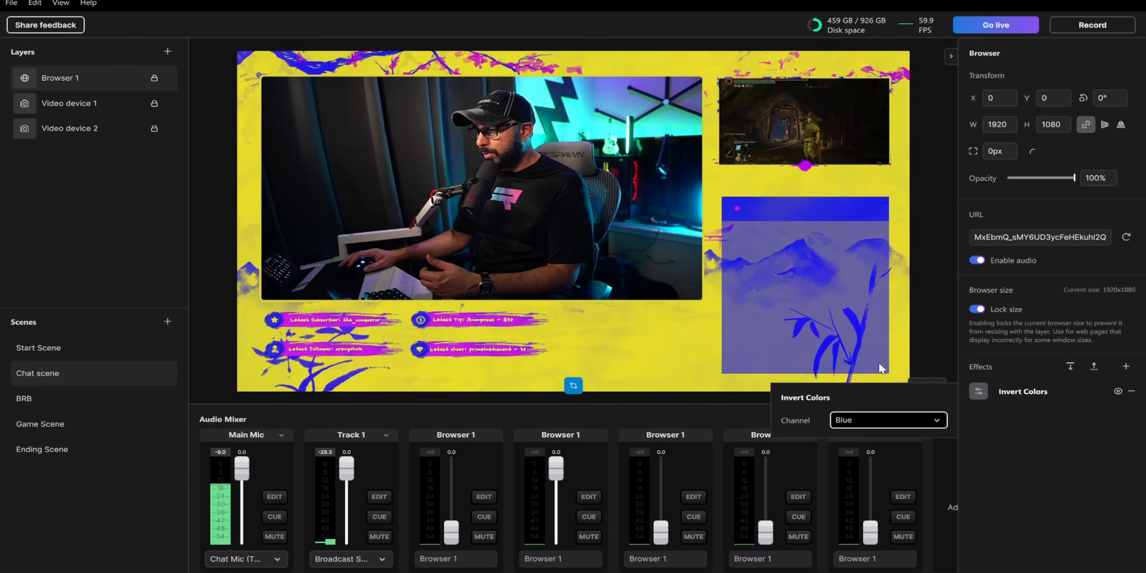
{"action": "left_click", "coordinate": [889, 418]}
{"action": "left_click", "coordinate": [877, 264]}
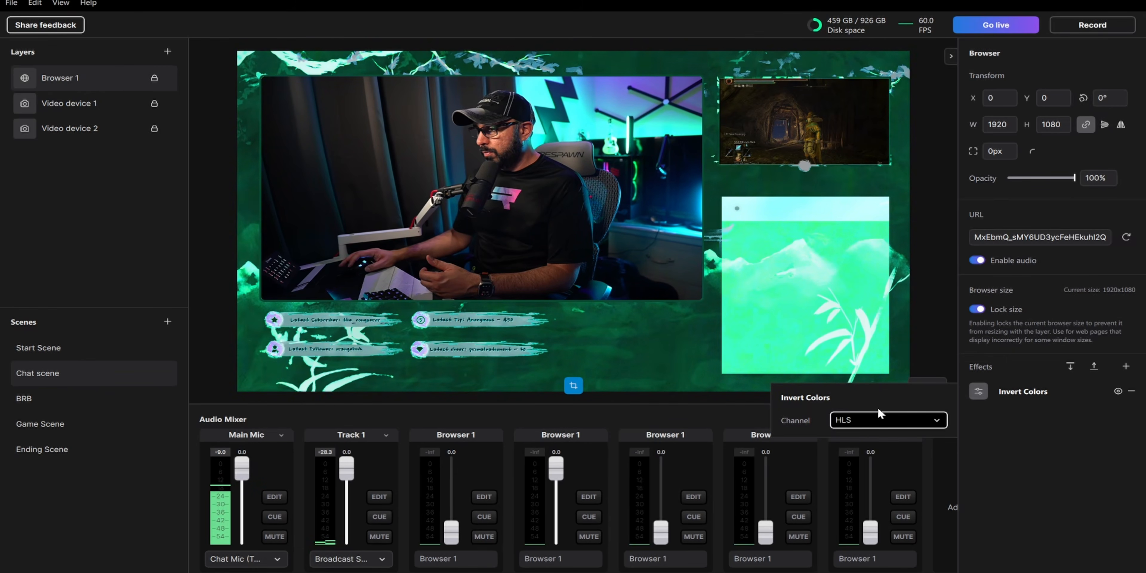
Step: Set the Invert Colors effect's channel to Hue and close its settings
{"action": "left_click", "coordinate": [888, 419]}
{"action": "left_click", "coordinate": [882, 279]}
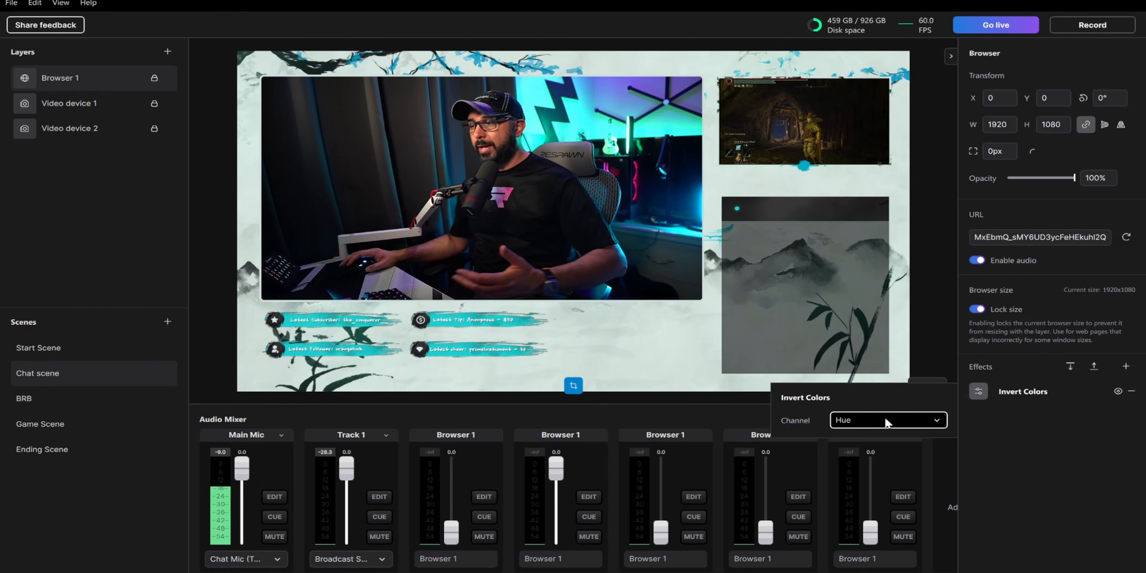
{"action": "left_click", "coordinate": [1014, 507]}
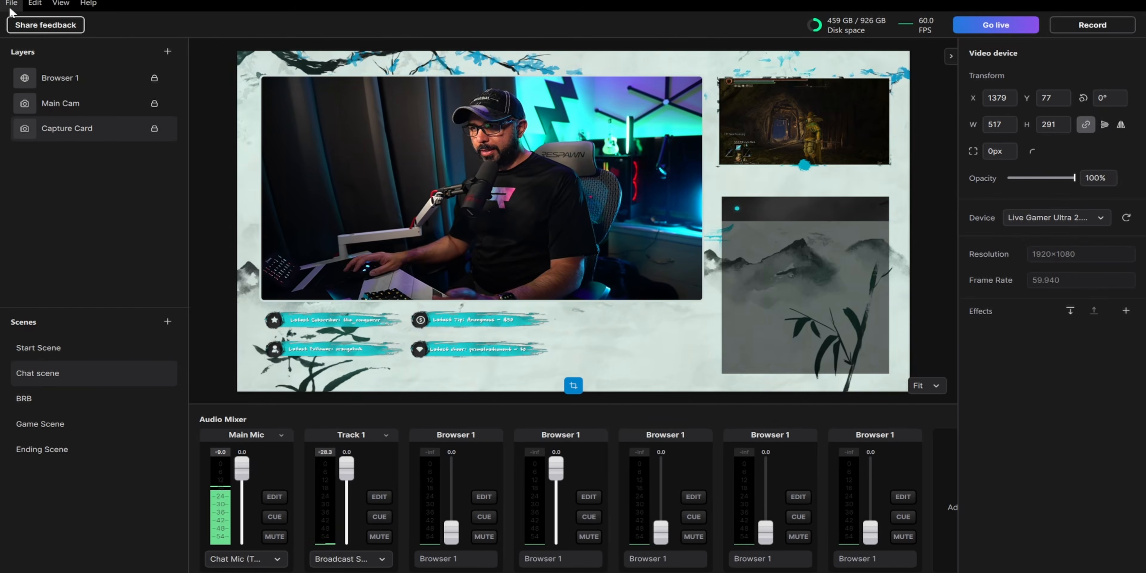
Step: Set the global scene transition to Fade in the preferences and close them
{"action": "left_click", "coordinate": [11, 4]}
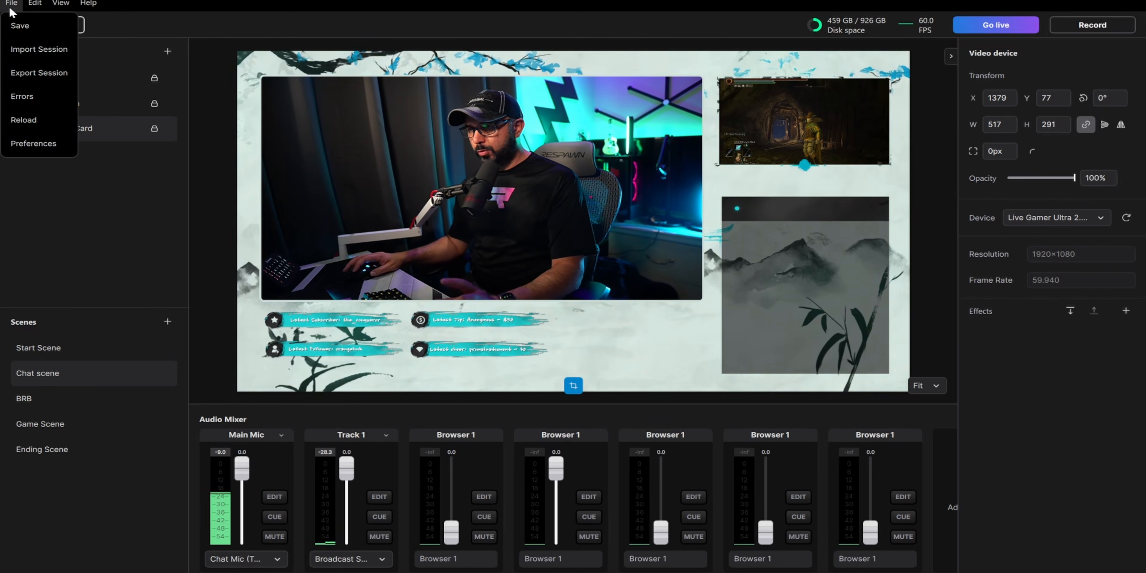
{"action": "left_click", "coordinate": [39, 149]}
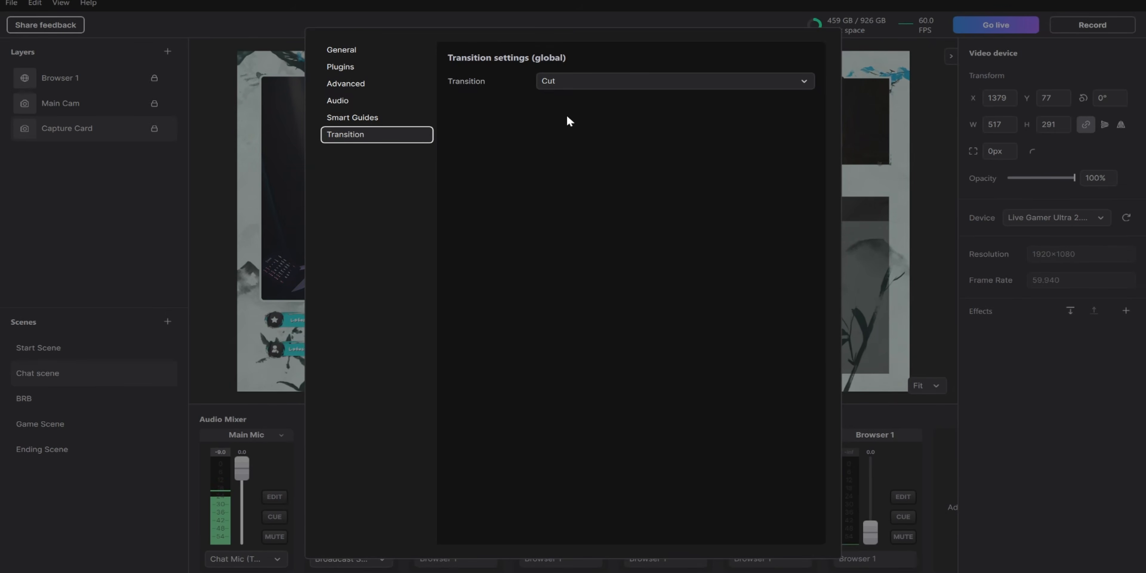
{"action": "left_click", "coordinate": [575, 84]}
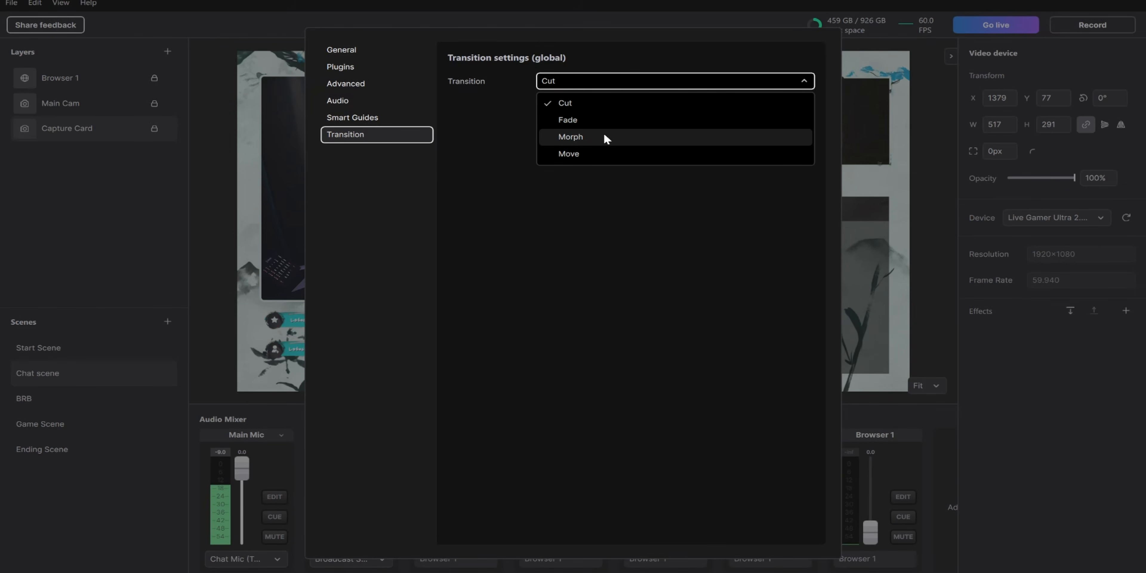
{"action": "left_click", "coordinate": [592, 119]}
{"action": "left_click", "coordinate": [221, 357]}
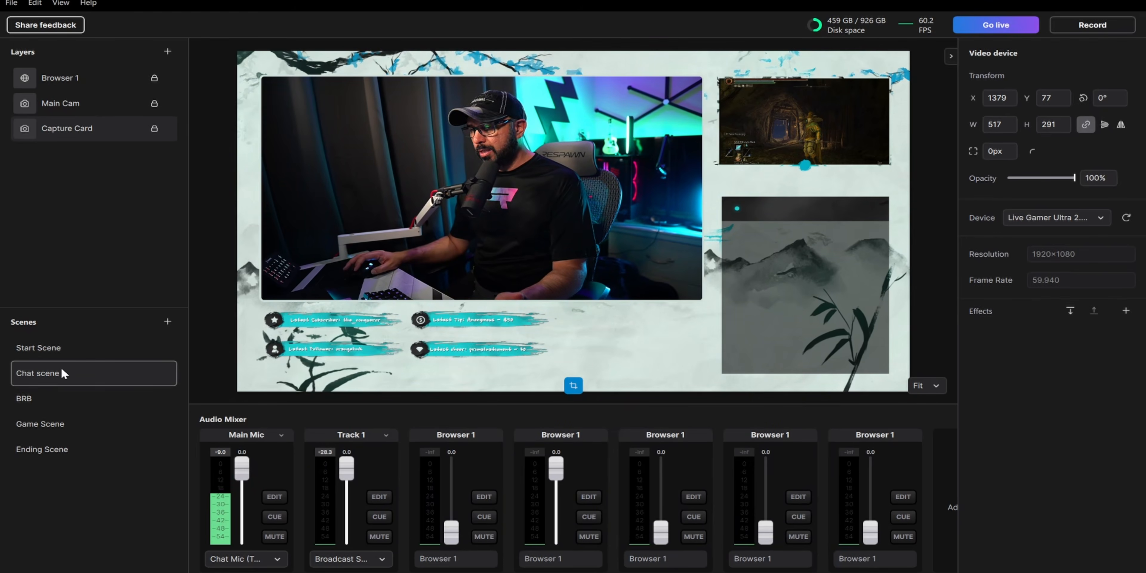
Step: Preview the Fade transition by switching through the Start, Chat, BRB, Game and Ending scenes and returning to the Chat scene
{"action": "left_click", "coordinate": [80, 352]}
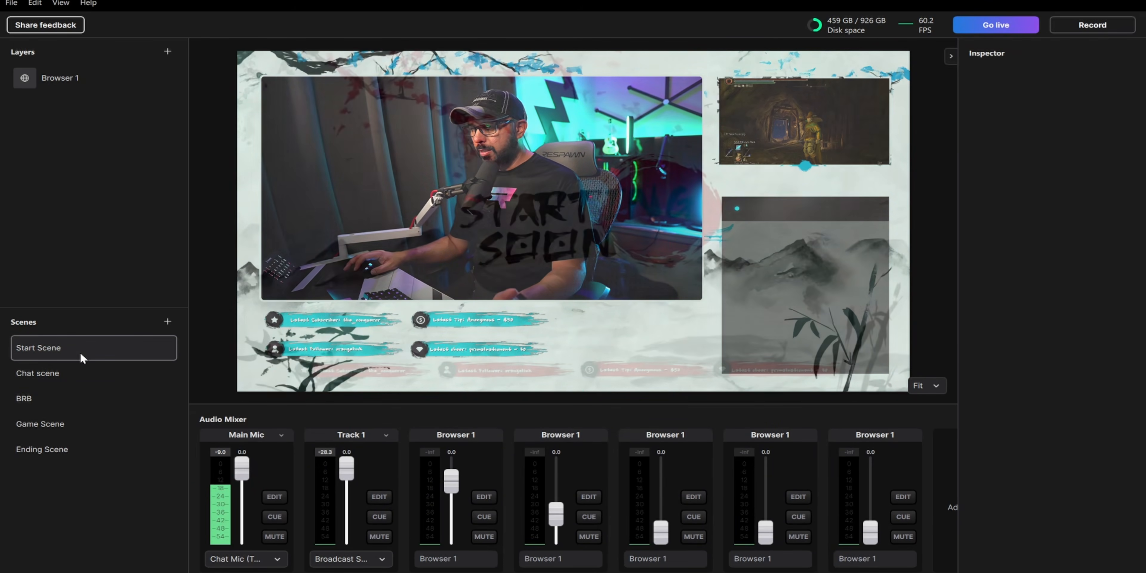
{"action": "left_click", "coordinate": [85, 374]}
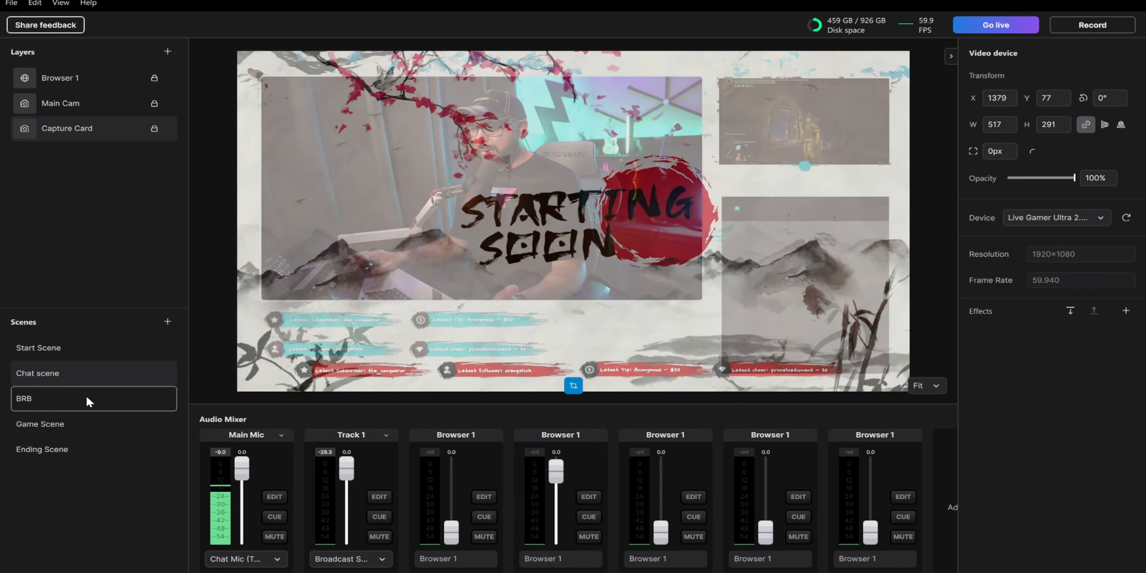
{"action": "left_click", "coordinate": [86, 396]}
{"action": "left_click", "coordinate": [91, 425]}
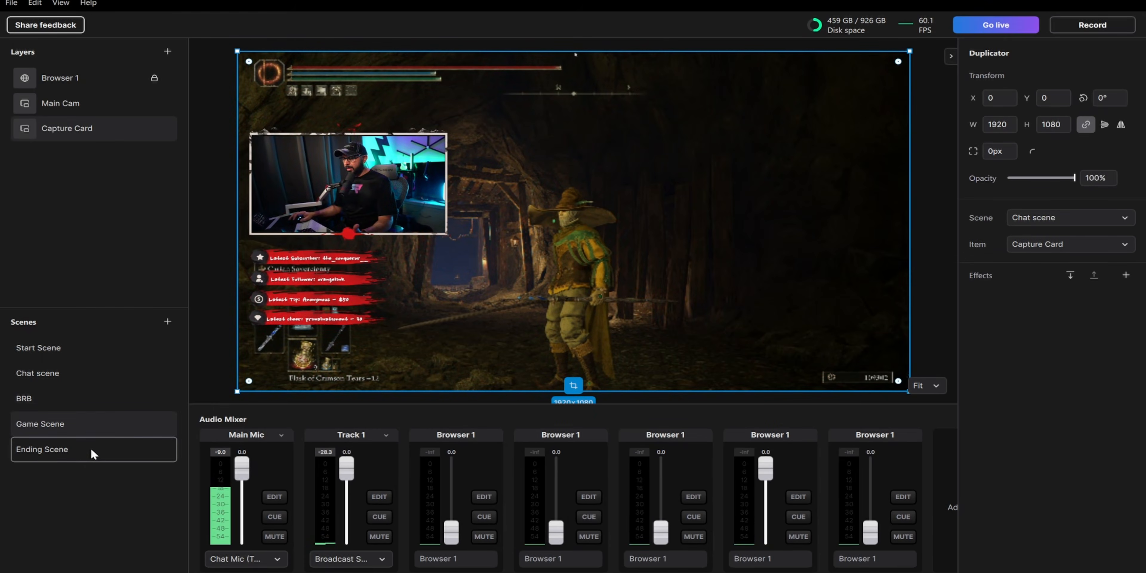
{"action": "left_click", "coordinate": [92, 452]}
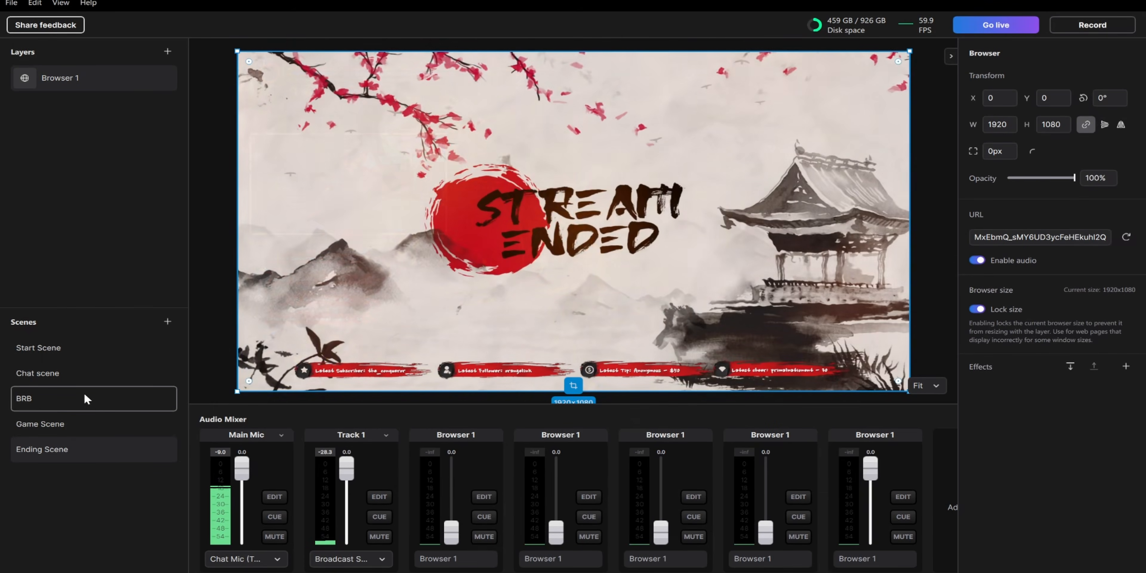
{"action": "left_click", "coordinate": [107, 374]}
Step: Change the global scene transition to Morph and close the preferences
{"action": "left_click", "coordinate": [11, 3]}
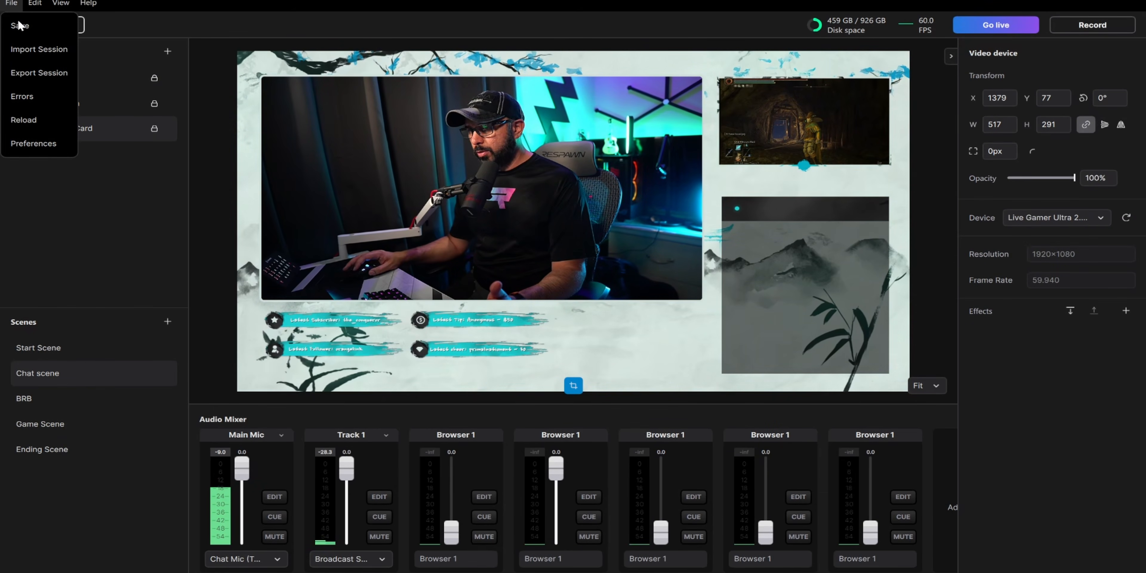
{"action": "left_click", "coordinate": [45, 152]}
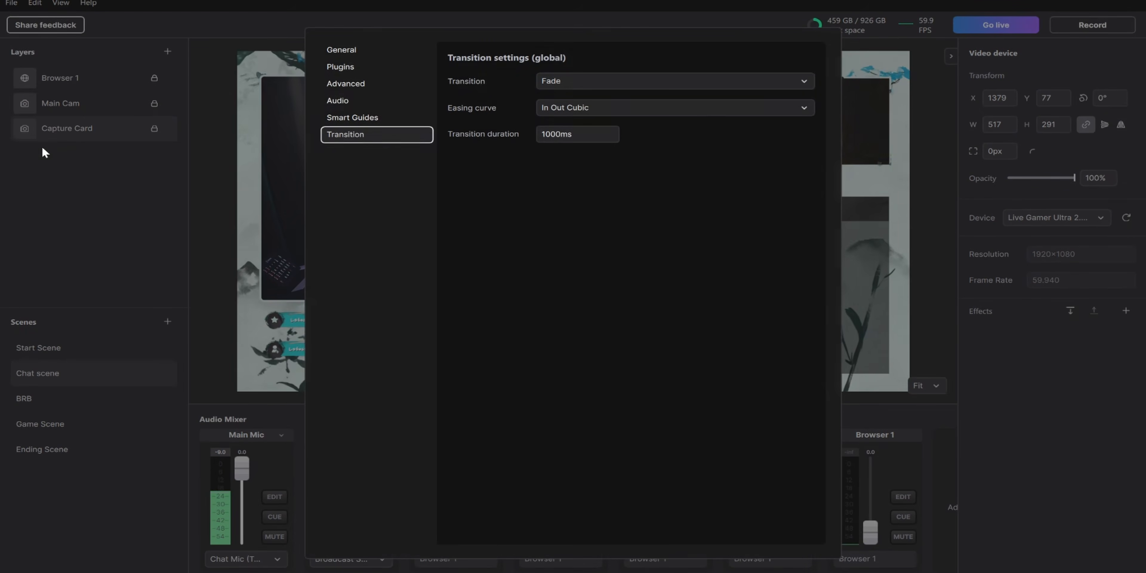
{"action": "left_click", "coordinate": [581, 86]}
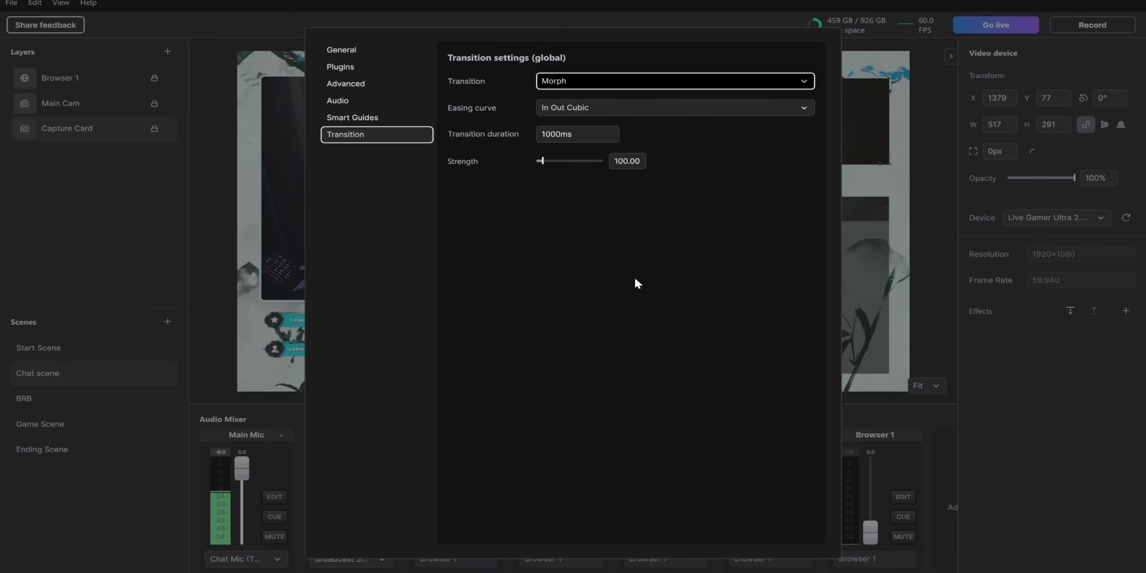
{"action": "left_click", "coordinate": [1016, 482]}
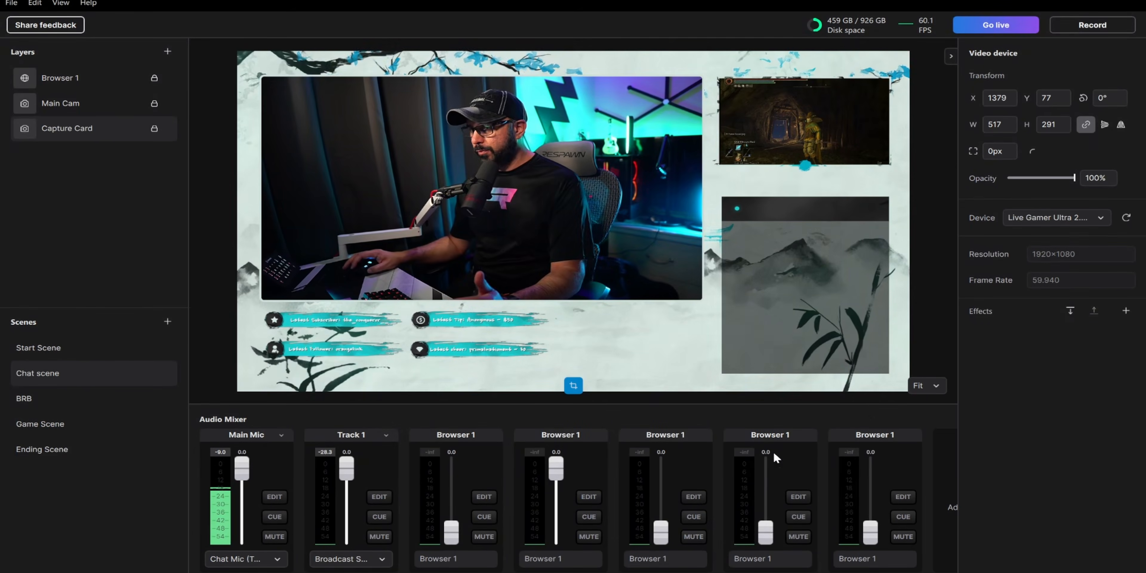
Step: Preview the Morph transition by switching through all five scenes in order and returning to the Start Scene
{"action": "left_click", "coordinate": [82, 351]}
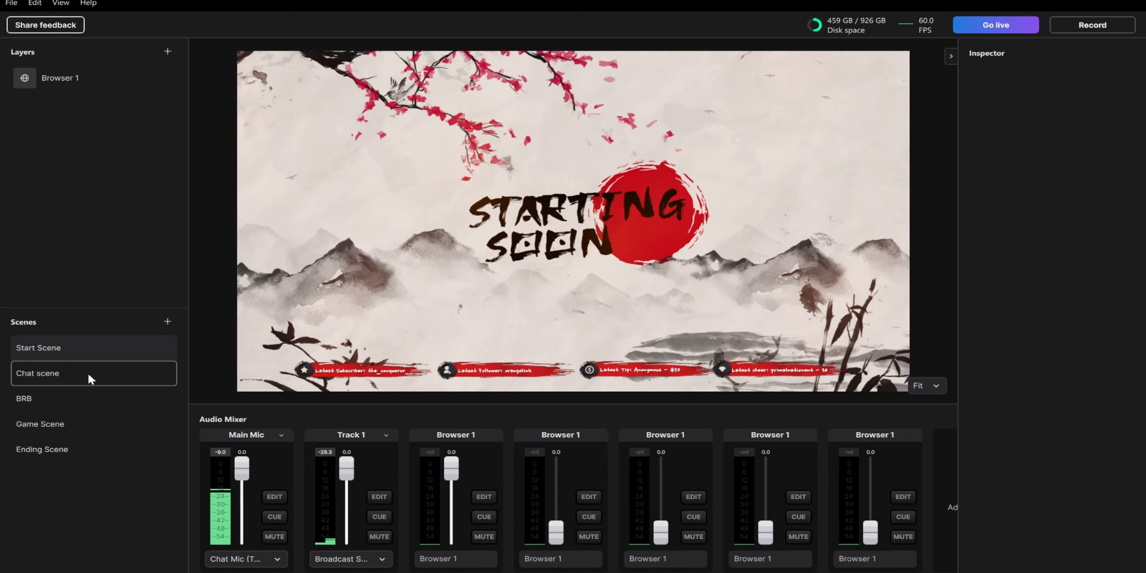
{"action": "left_click", "coordinate": [93, 381]}
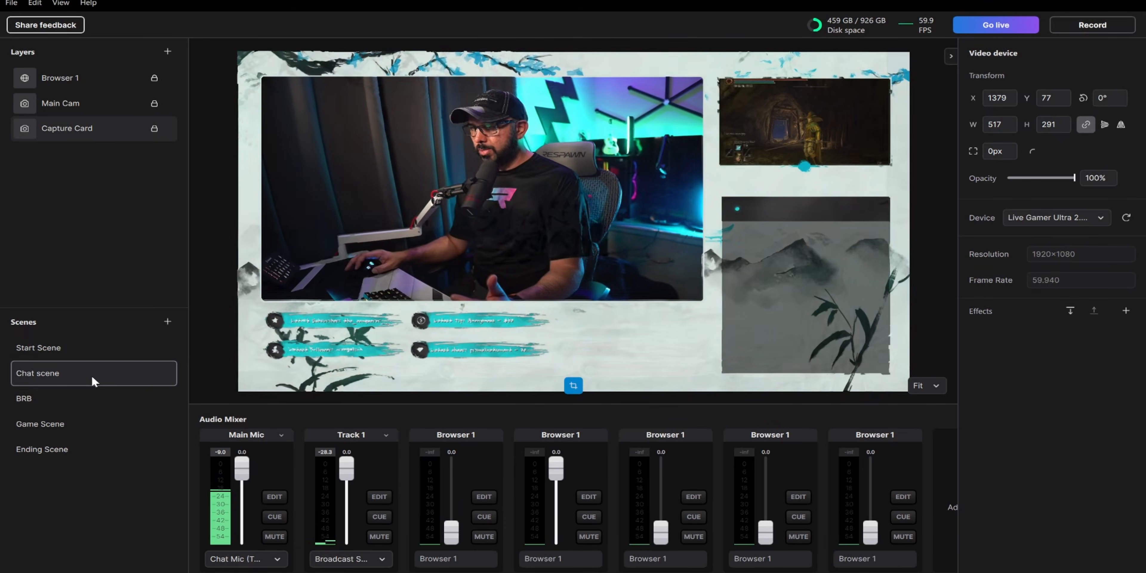
{"action": "left_click", "coordinate": [96, 404]}
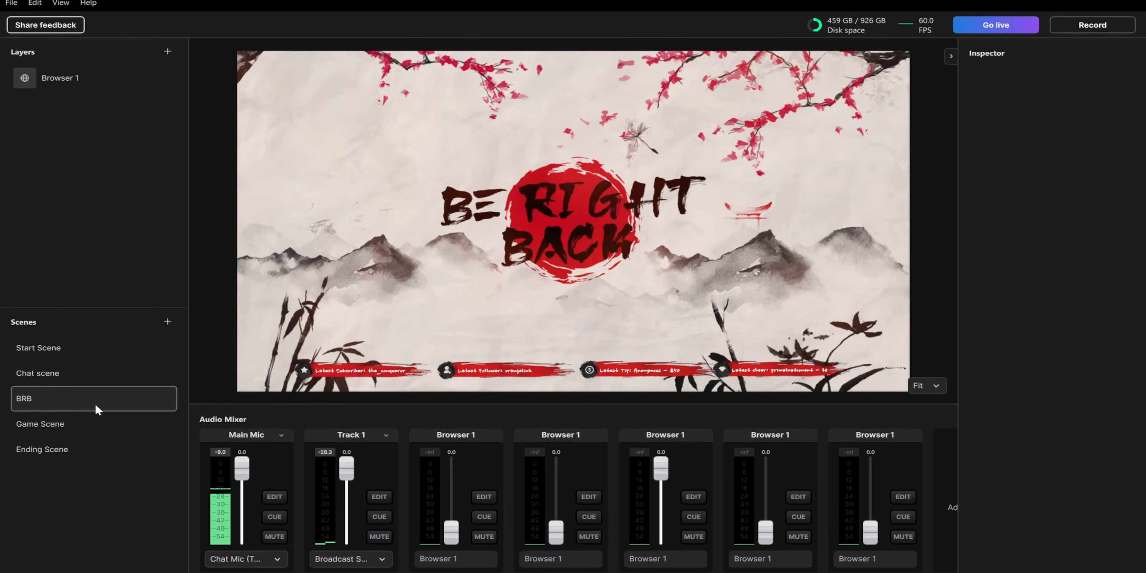
{"action": "left_click", "coordinate": [96, 430]}
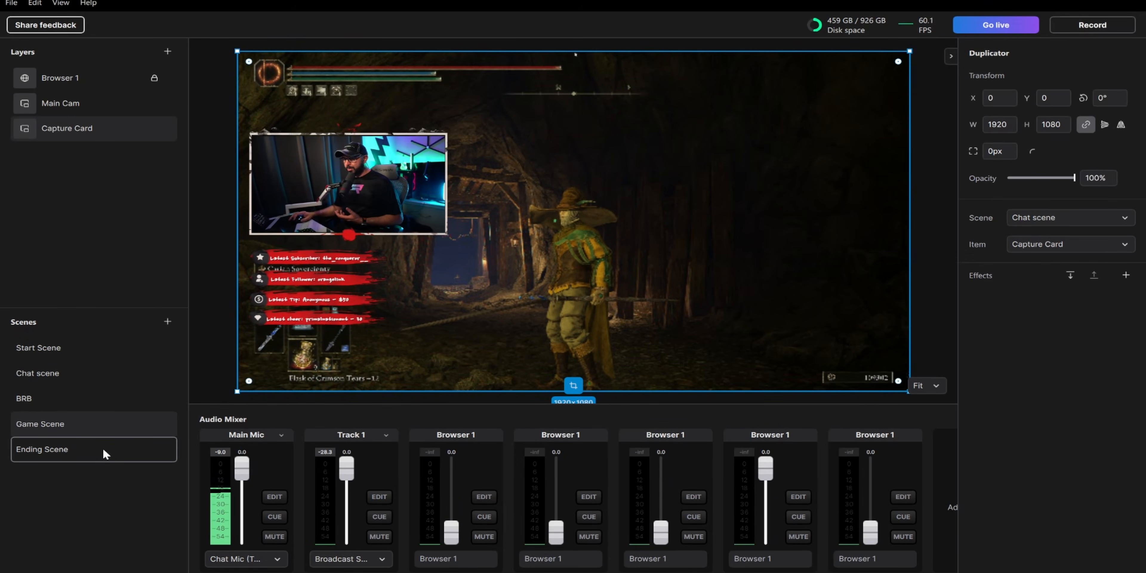
{"action": "left_click", "coordinate": [104, 451]}
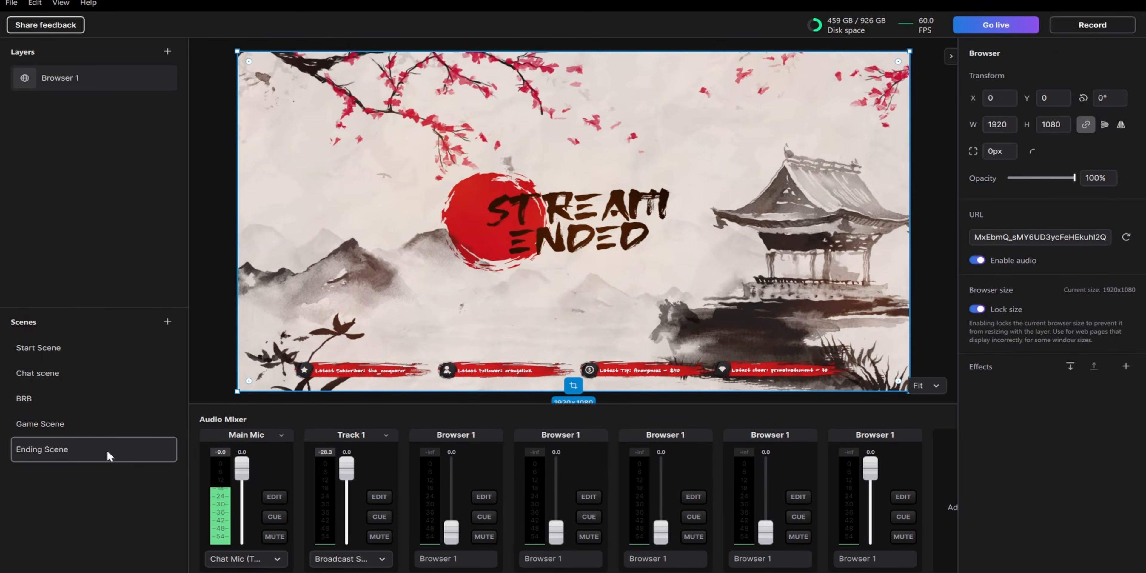
{"action": "left_click", "coordinate": [98, 353]}
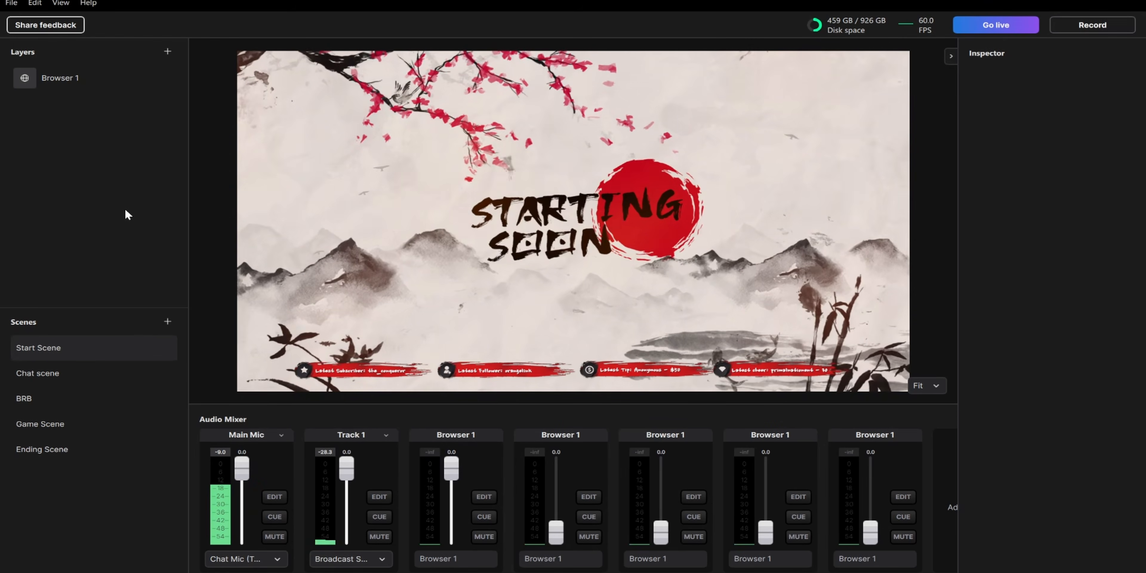
Step: Change the global scene transition to Move and close the preferences
{"action": "left_click", "coordinate": [12, 4]}
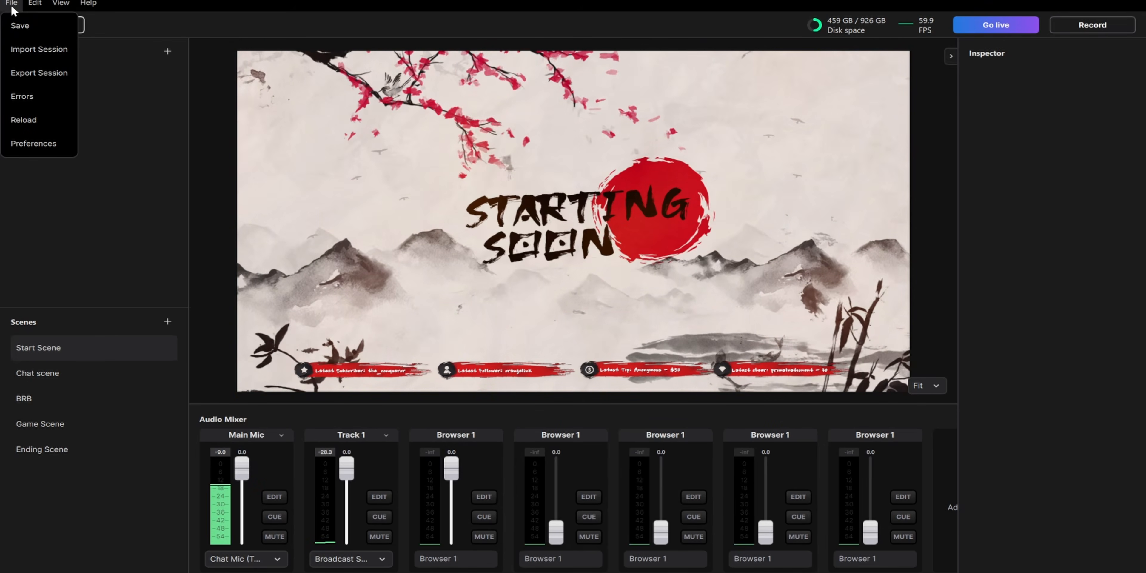
{"action": "left_click", "coordinate": [45, 149]}
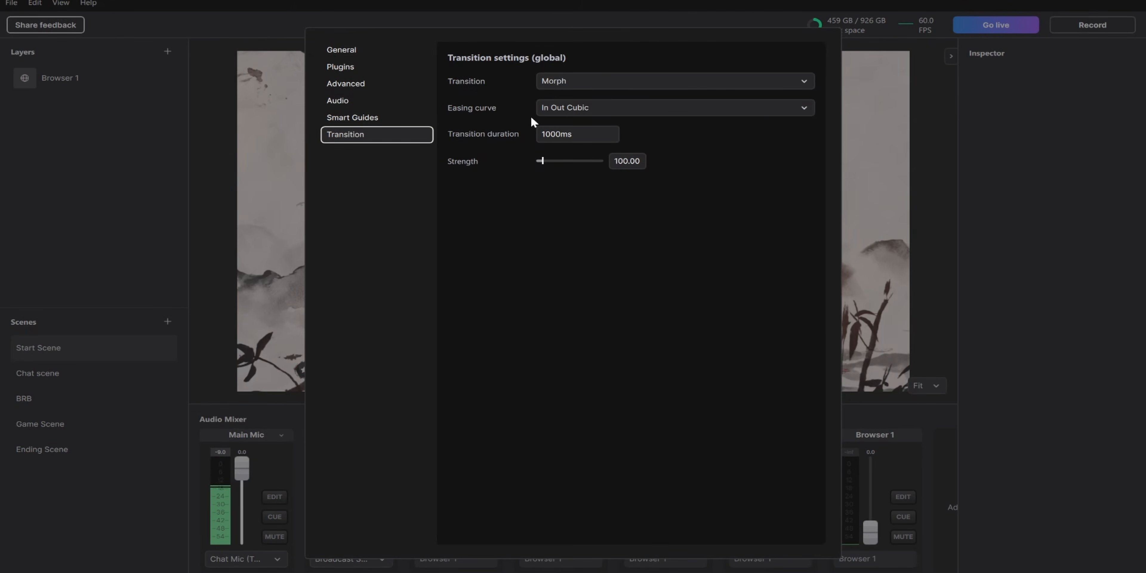
{"action": "left_click", "coordinate": [577, 82]}
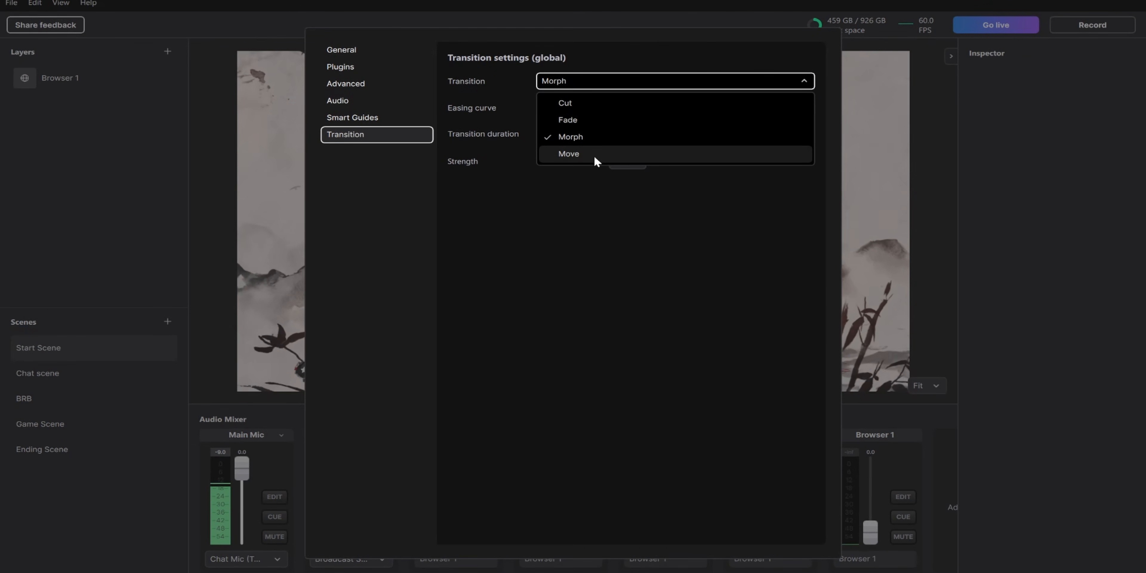
{"action": "left_click", "coordinate": [594, 155]}
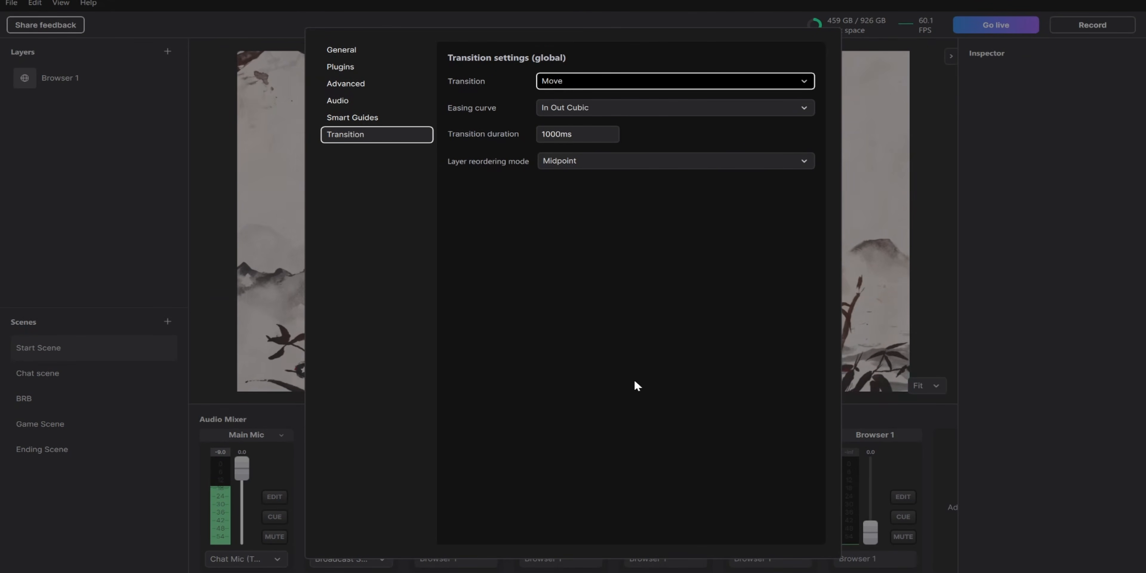
{"action": "left_click", "coordinate": [205, 386]}
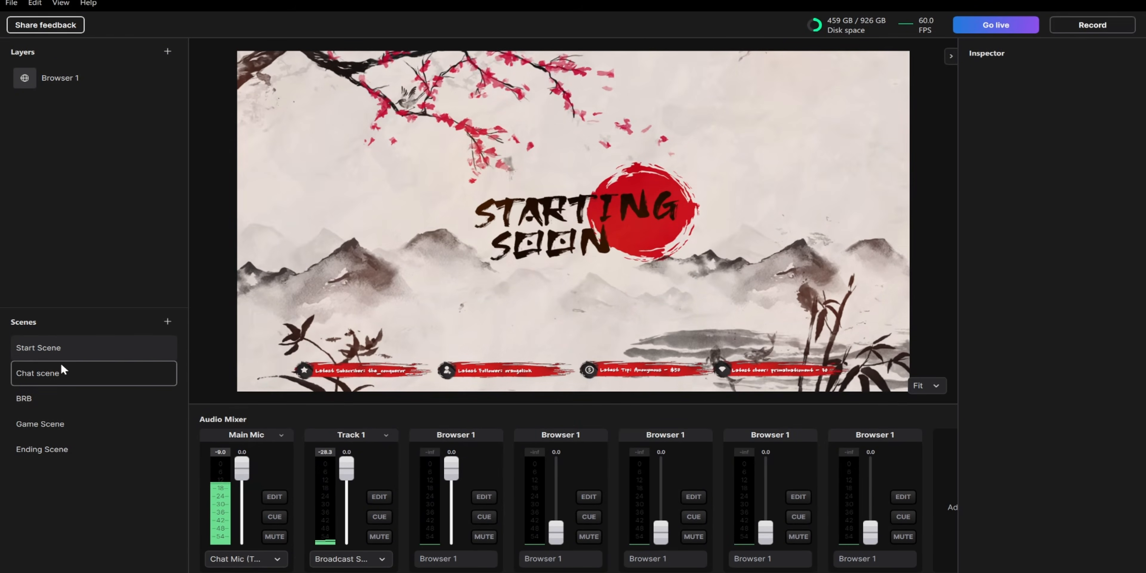
Step: Preview the Move transition by switching back and forth between the Chat scene and the Game Scene
{"action": "left_click", "coordinate": [82, 377]}
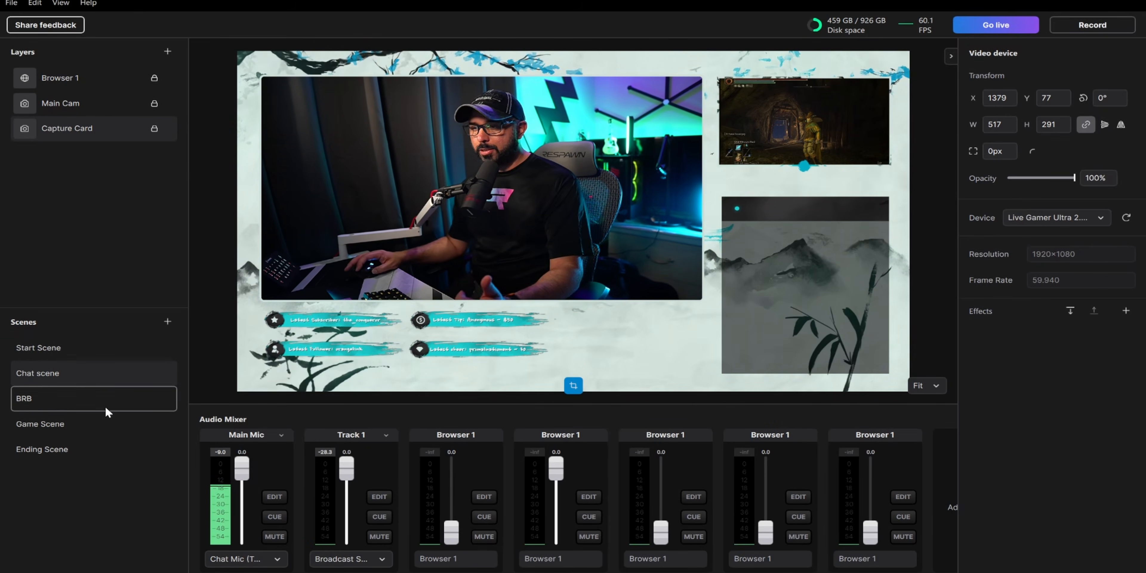
{"action": "left_click", "coordinate": [87, 426]}
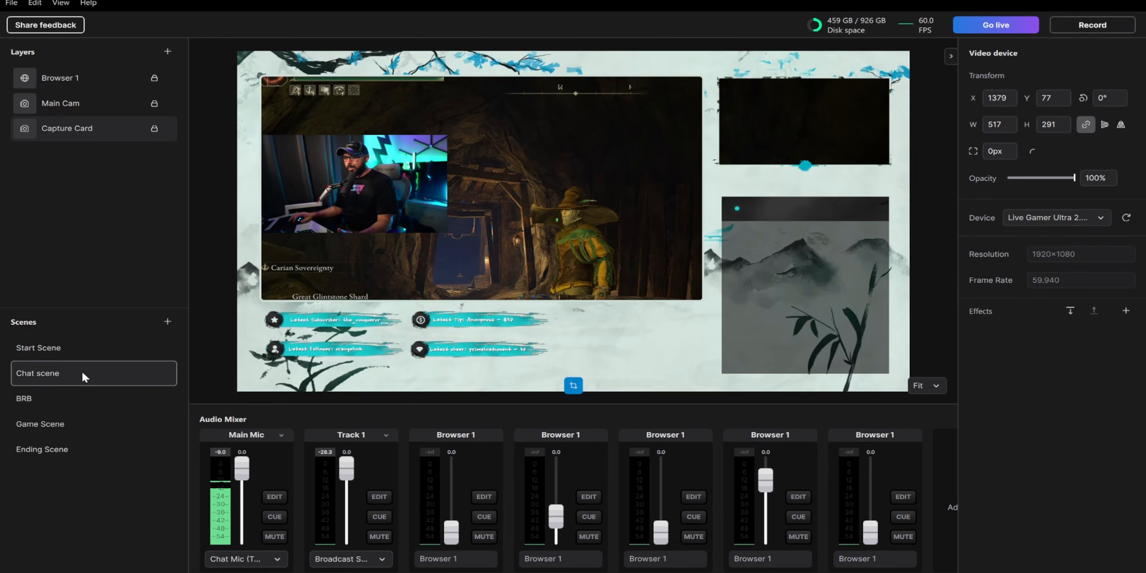
{"action": "left_click", "coordinate": [80, 374]}
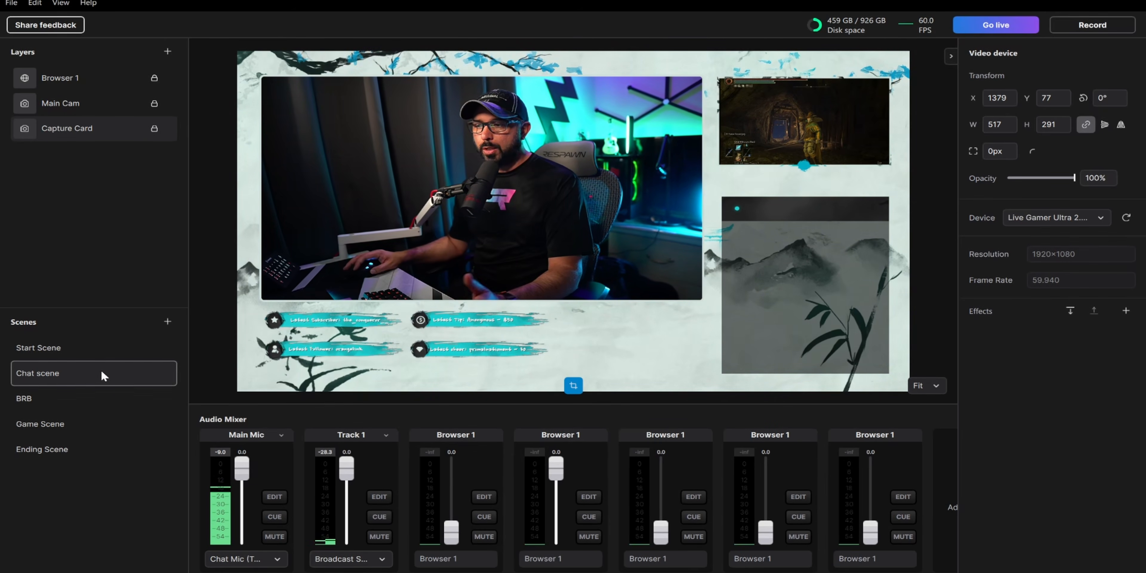
{"action": "left_click", "coordinate": [107, 420]}
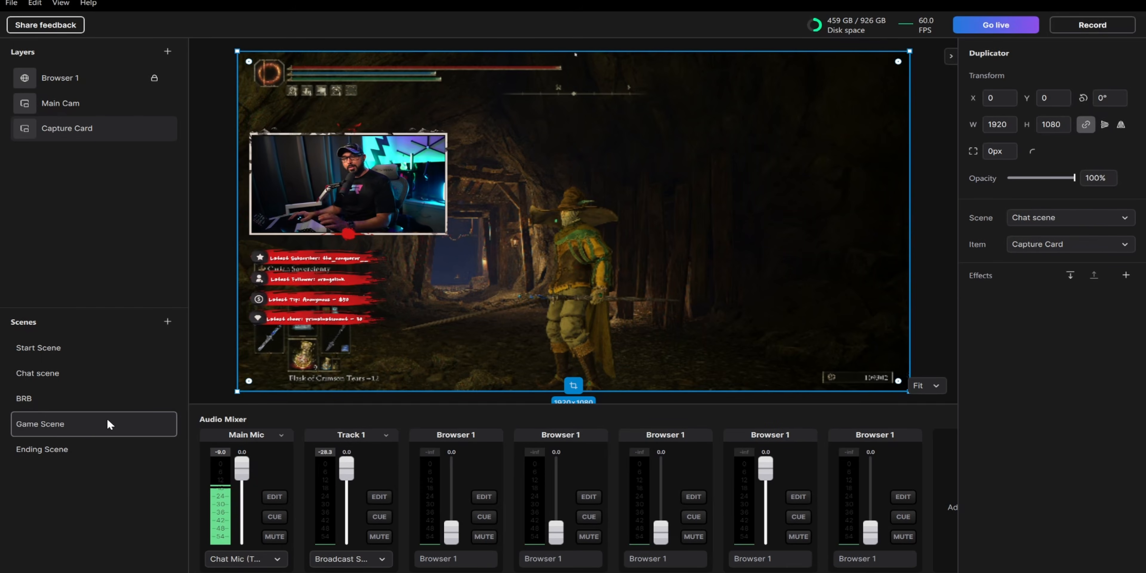
Step: Set the global scene transition back to Morph and check it by switching from the Start Scene to the Chat scene
{"action": "left_click", "coordinate": [6, 7]}
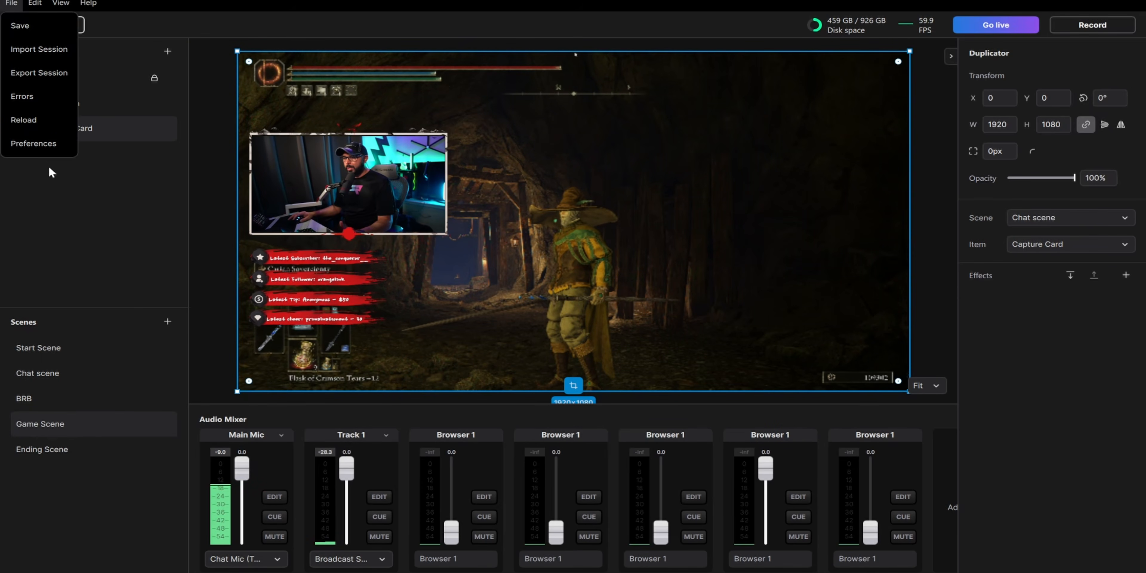
{"action": "left_click", "coordinate": [48, 142]}
{"action": "left_click", "coordinate": [581, 78]}
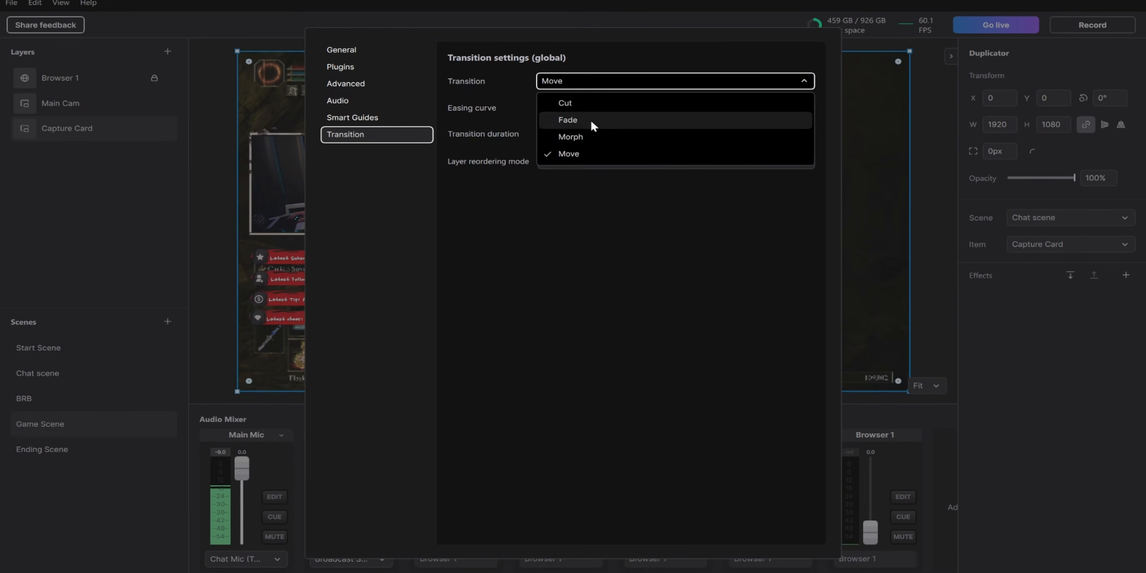
{"action": "left_click", "coordinate": [591, 139]}
{"action": "left_click", "coordinate": [215, 359]}
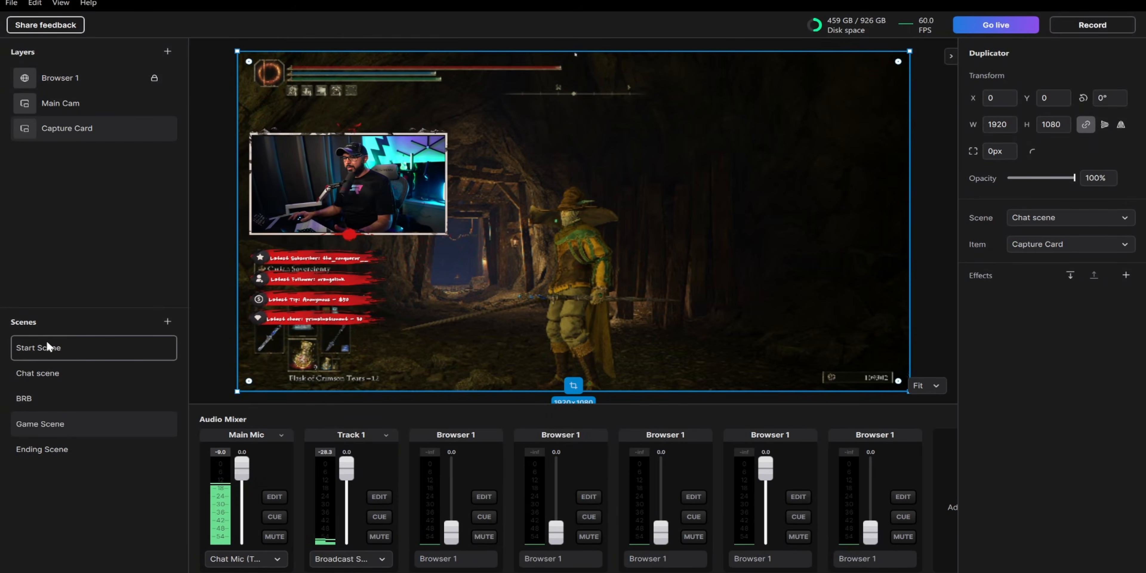
{"action": "left_click", "coordinate": [68, 344]}
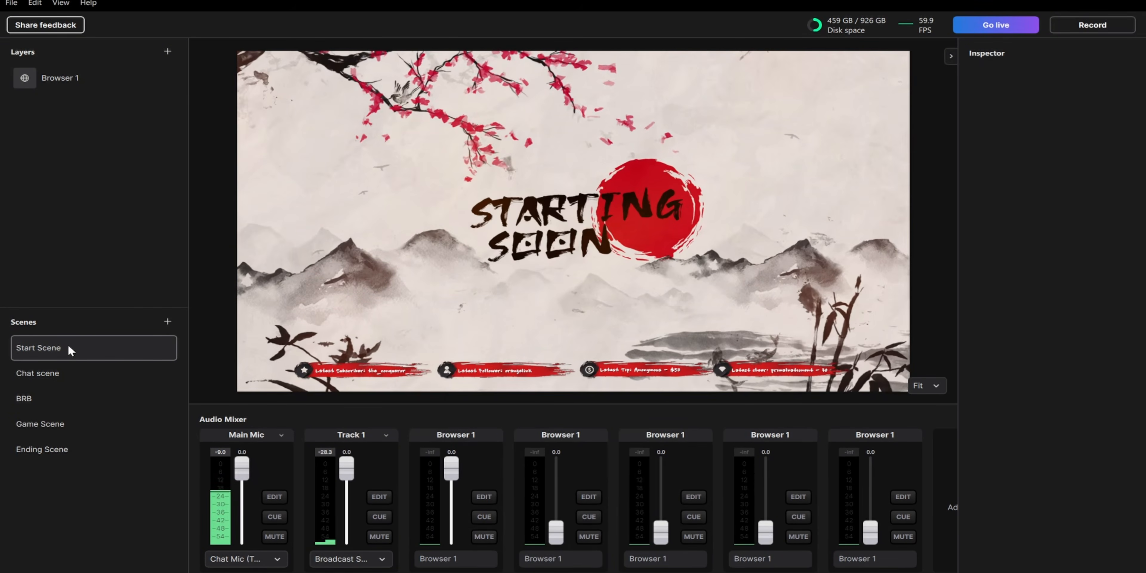
{"action": "left_click", "coordinate": [87, 373]}
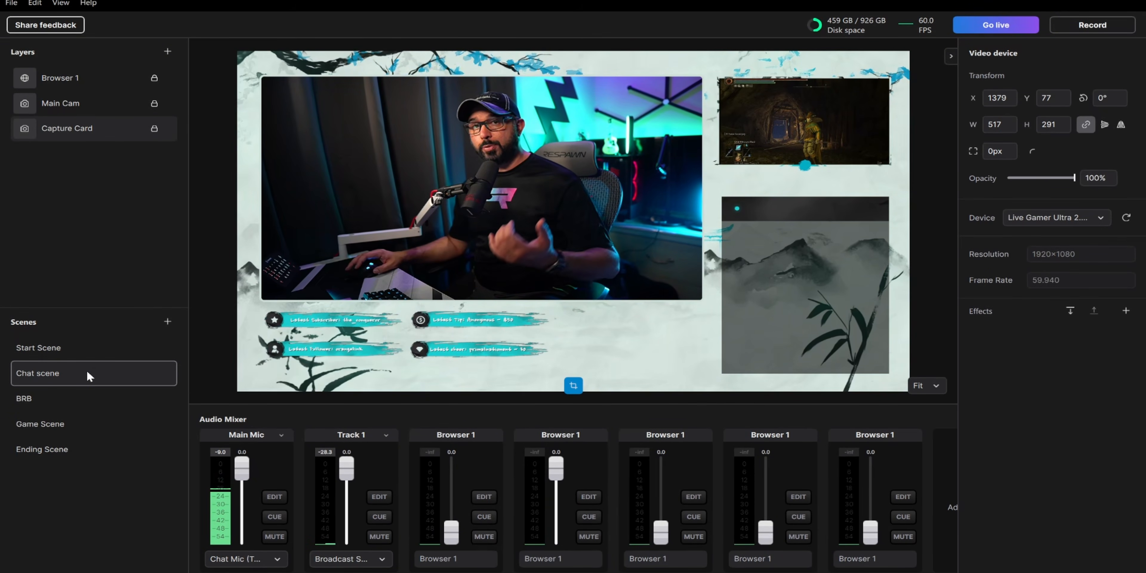